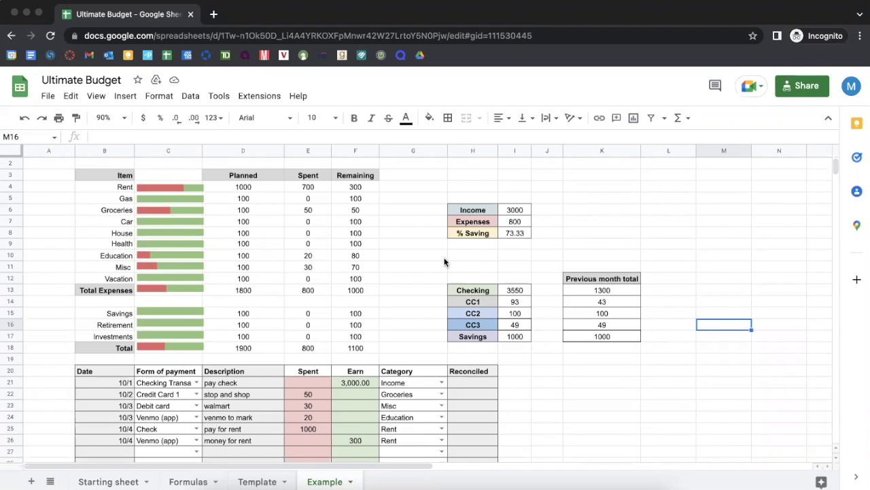
click(506, 233)
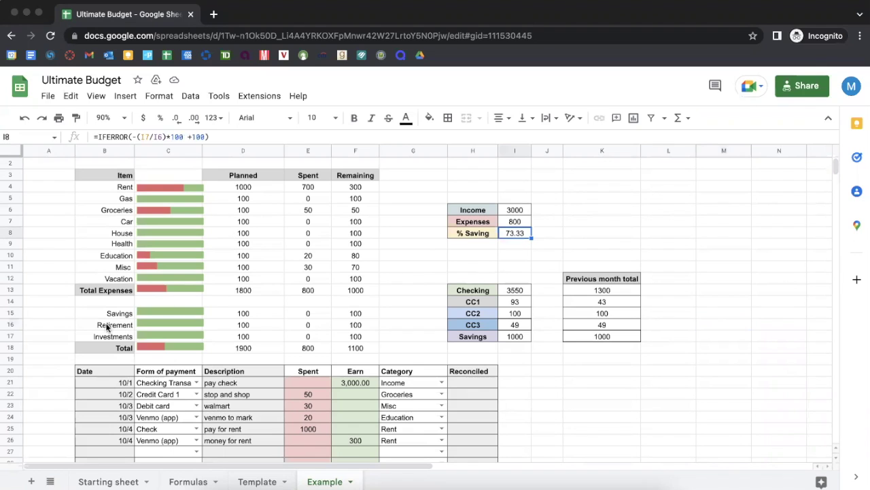
click(188, 229)
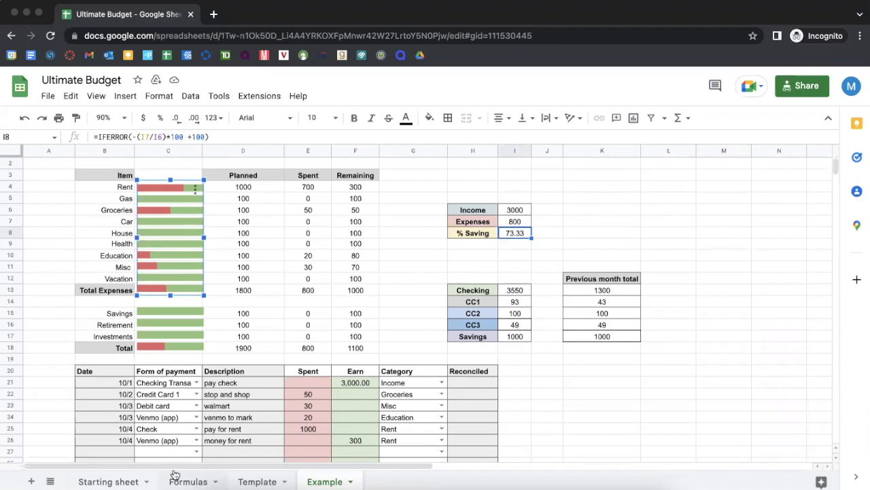
- Start a new transaction in row 27 dated 10/8 with Credit Card 1 as the form of payment
click(117, 452)
text(10/8)
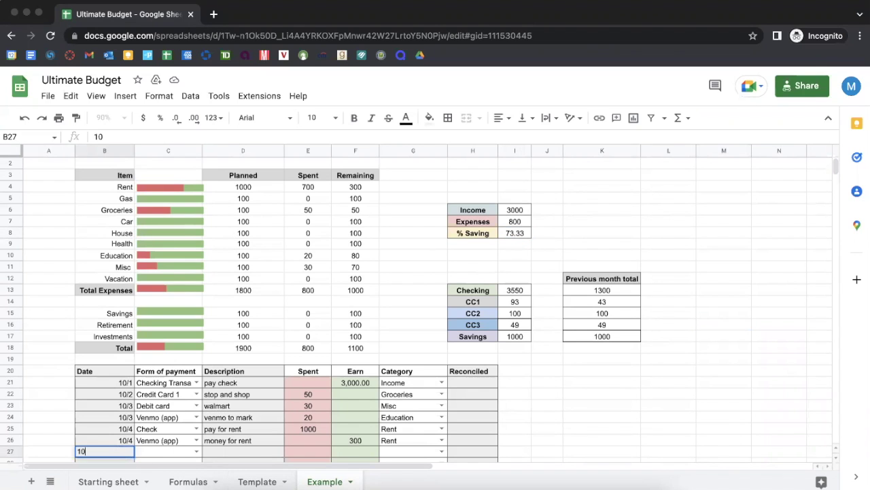
click(197, 451)
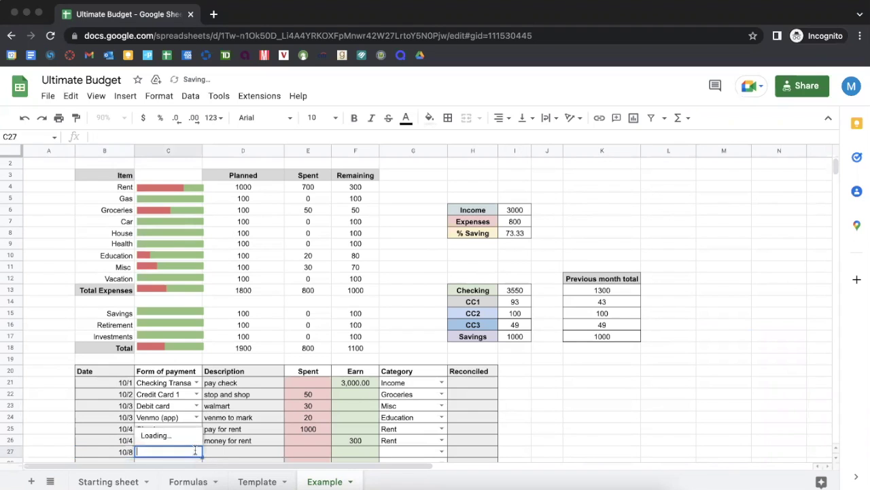
click(167, 435)
- Describe the 10/8 transaction as "gas station" and enter 50 as its Spent amount
click(222, 453)
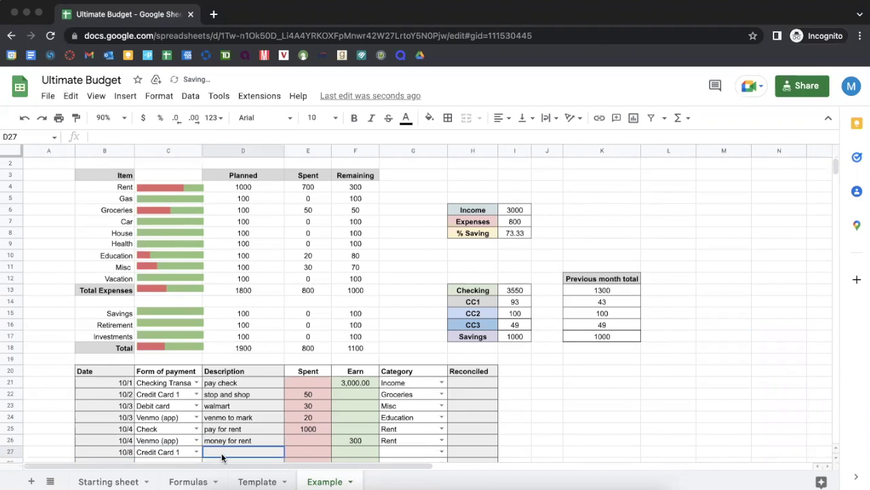
text(gas)
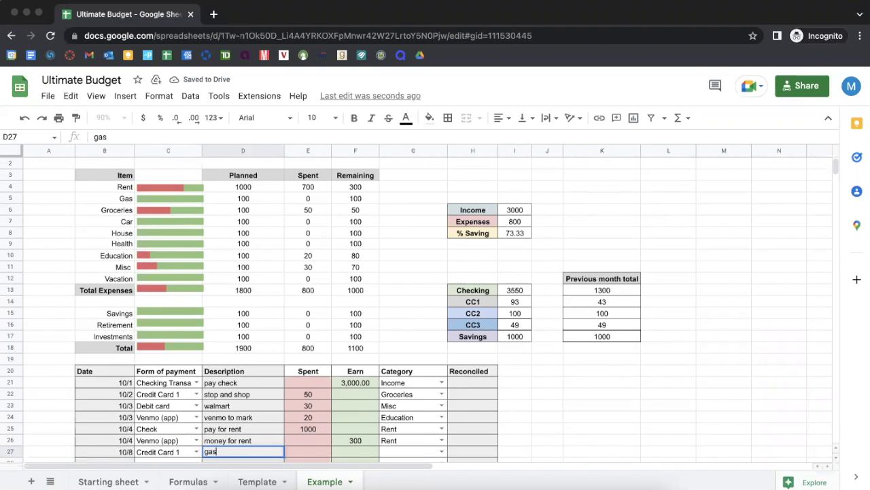
text( station)
key(Tab)
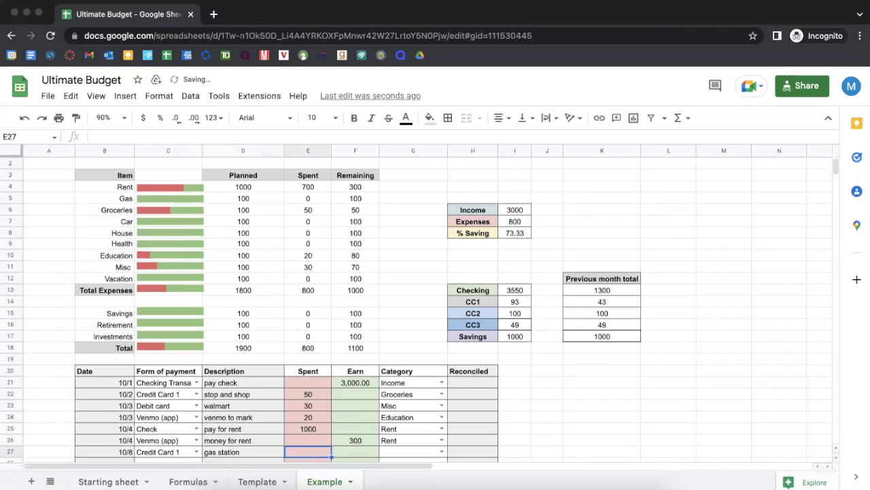
text(50)
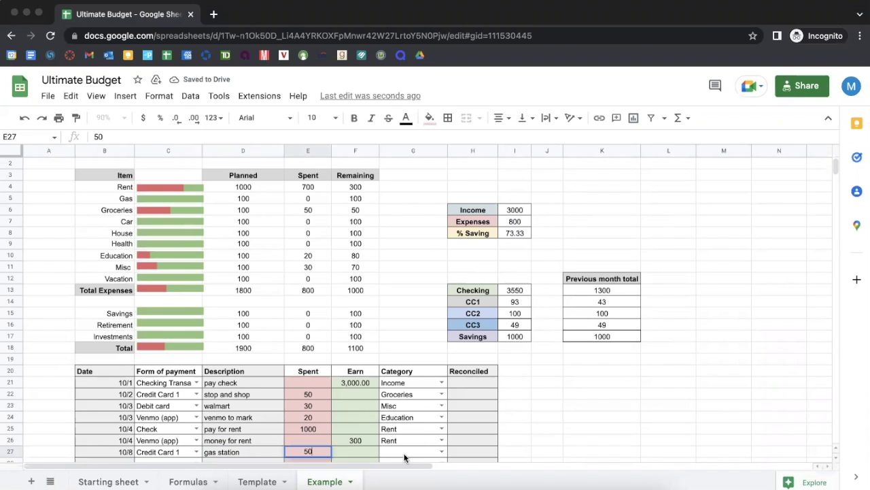
click(403, 452)
- Clear the gas station transaction's Spent amount and restore it
click(304, 452)
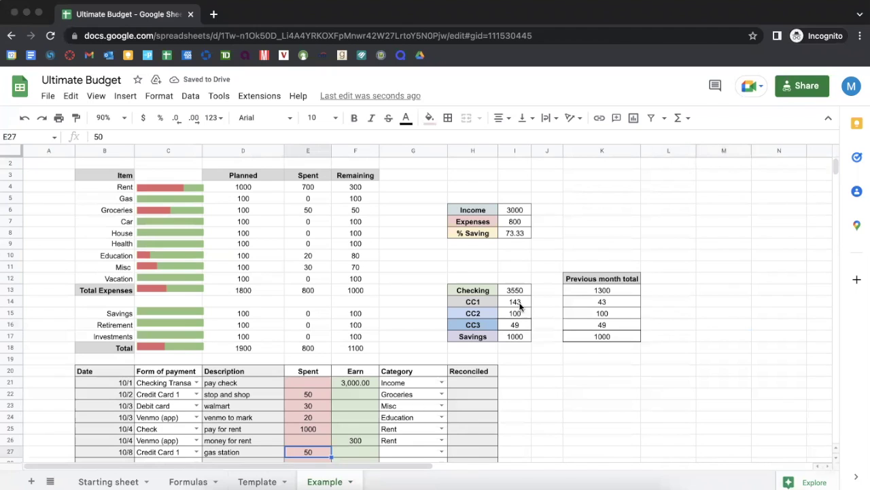
key(Delete)
key(ctrl+z)
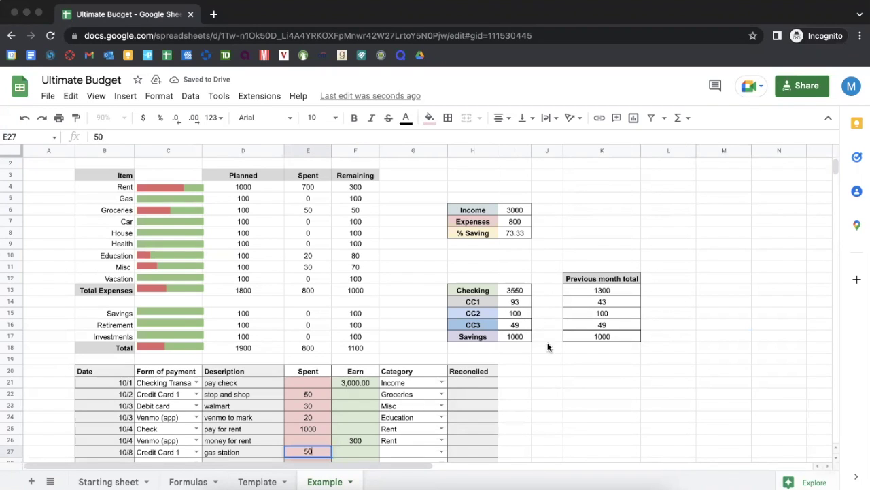
- Set the gas station transaction's category to Gas and inspect the Gas budget line's Spent and Remaining cells
click(411, 451)
click(439, 452)
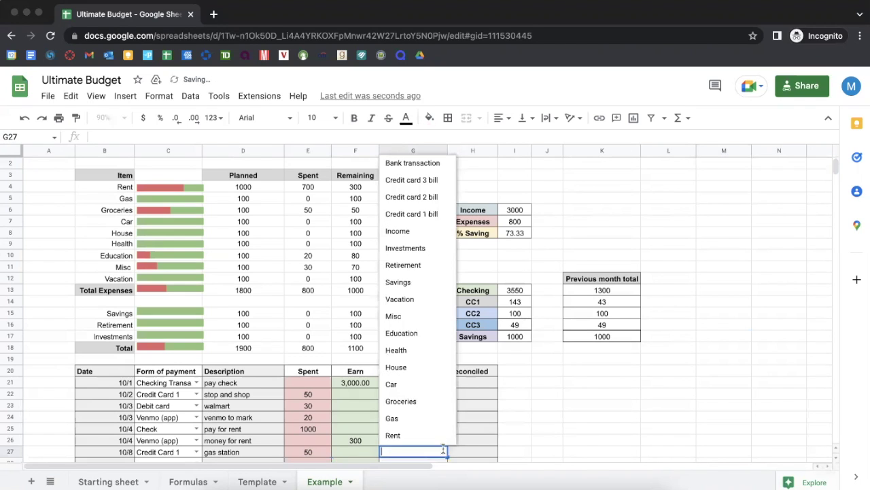
click(402, 417)
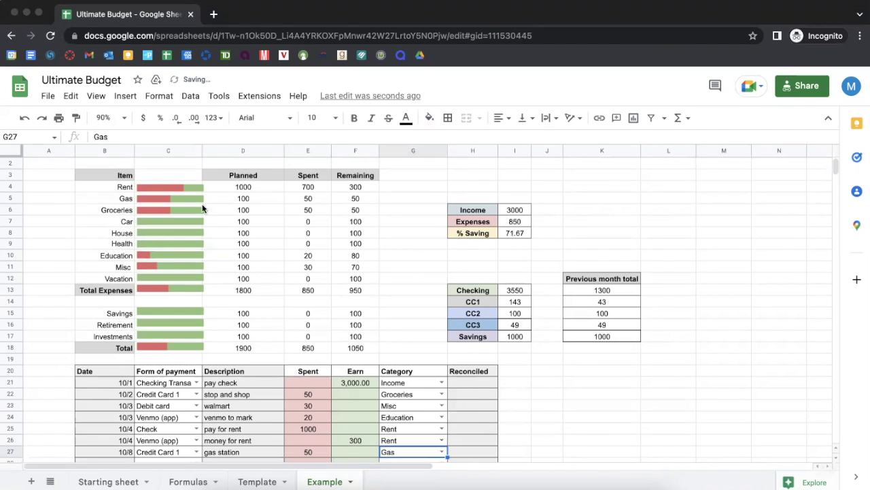
click(307, 199)
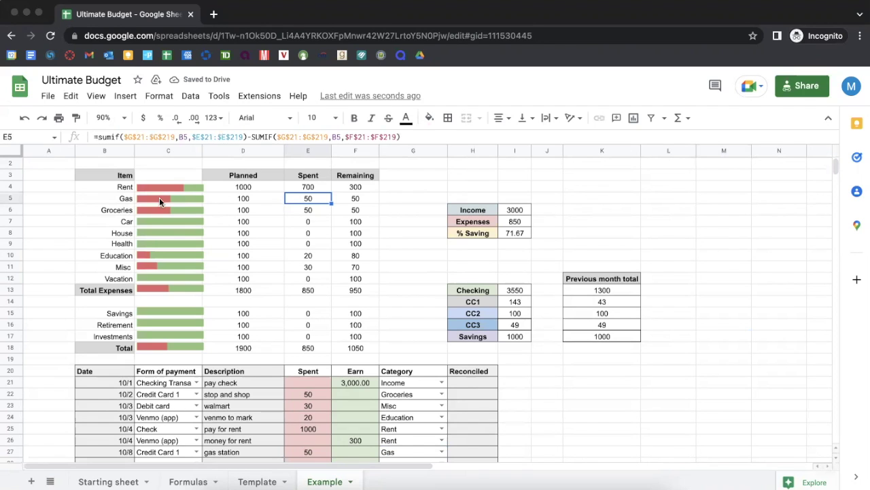
click(356, 200)
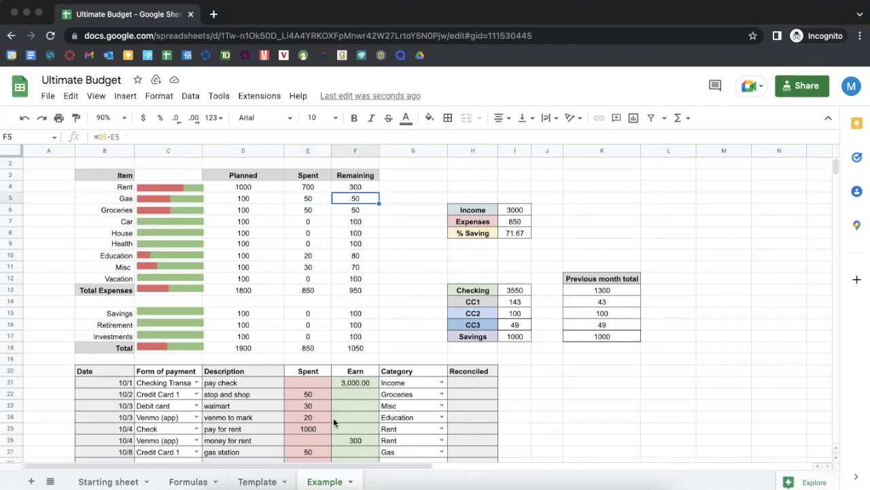
- Clear the Spent amount of the gas station transaction in row 27
click(312, 451)
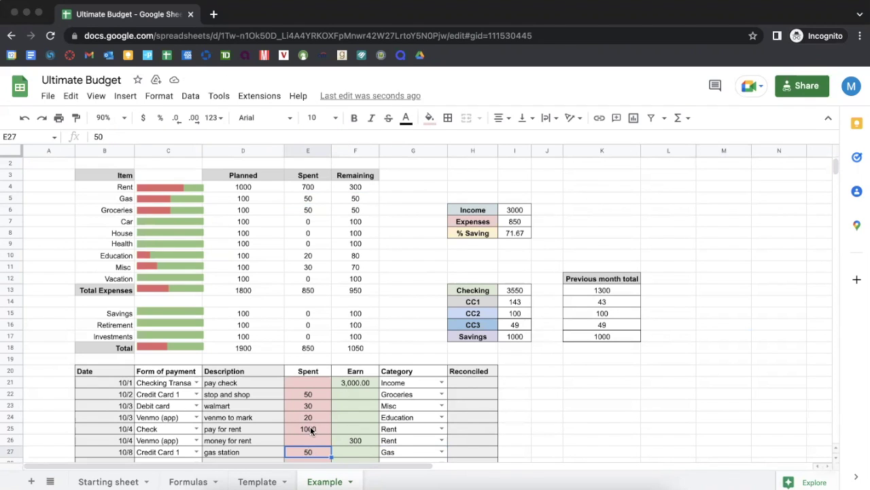
key(Delete)
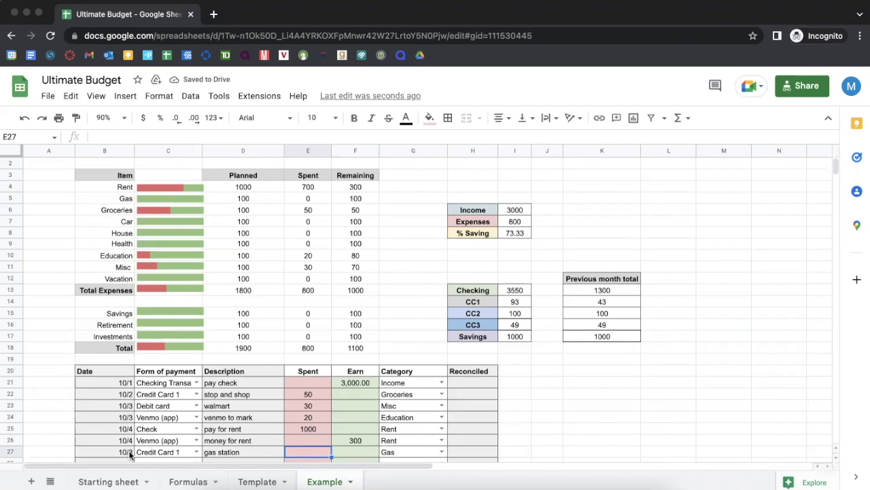
- Review the gas station row's form of payment, category and Spent cells in the transaction table
scroll(128, 450, down, 1)
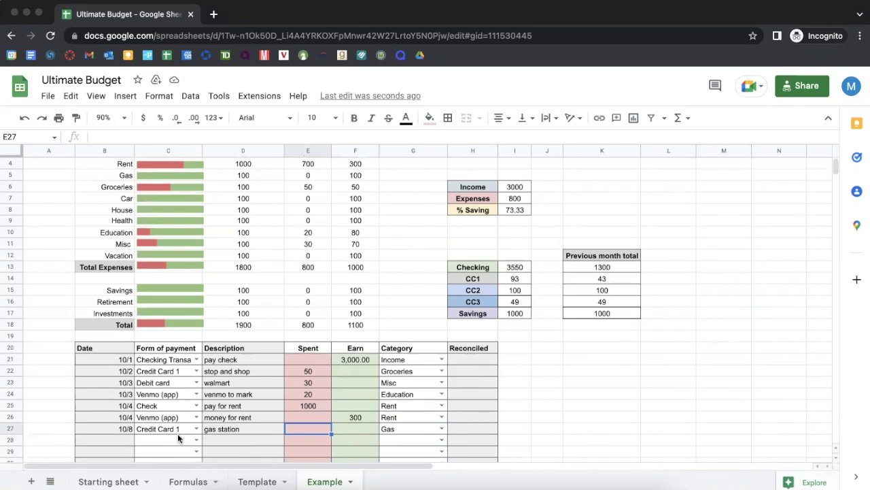
click(197, 430)
click(421, 426)
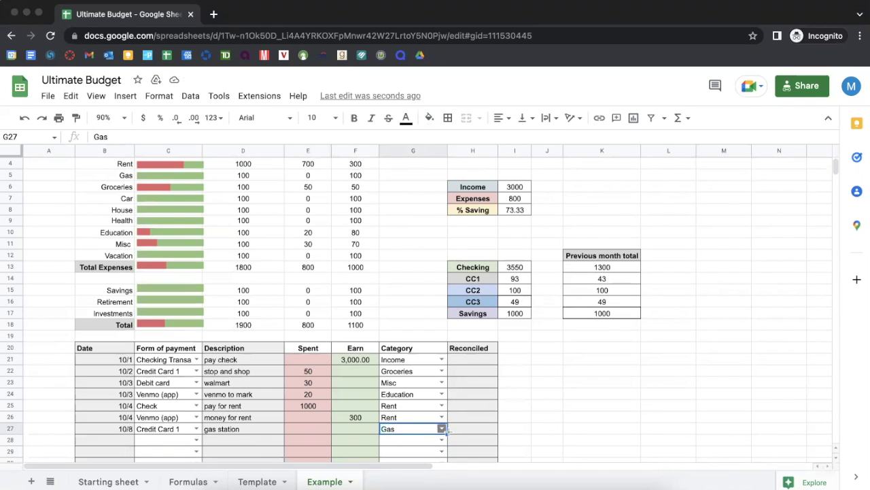
click(442, 428)
click(496, 417)
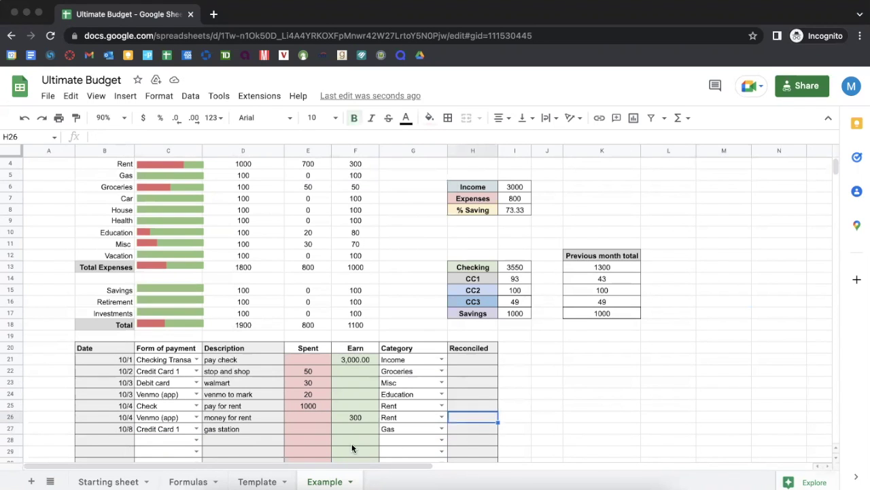
click(318, 426)
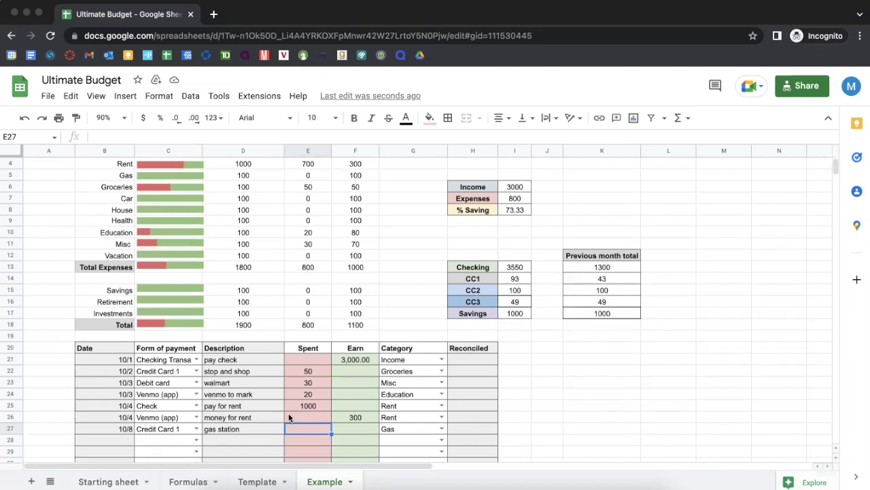
scroll(289, 418, down, 1)
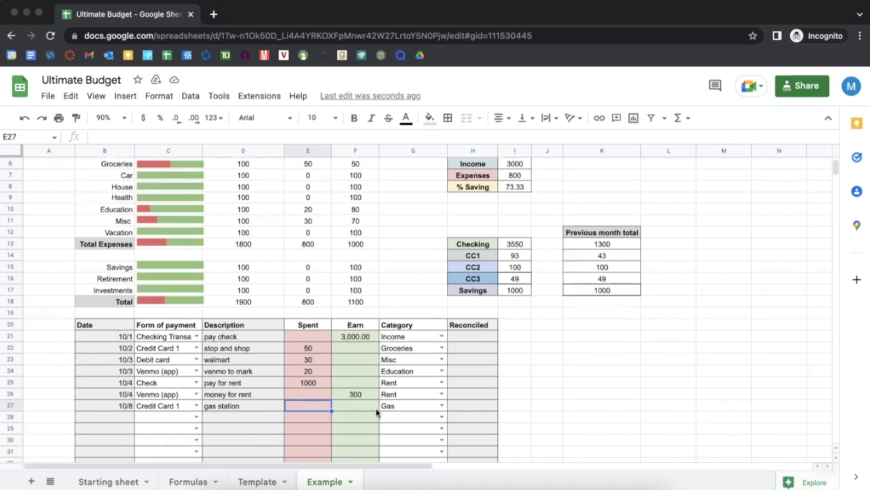
click(401, 407)
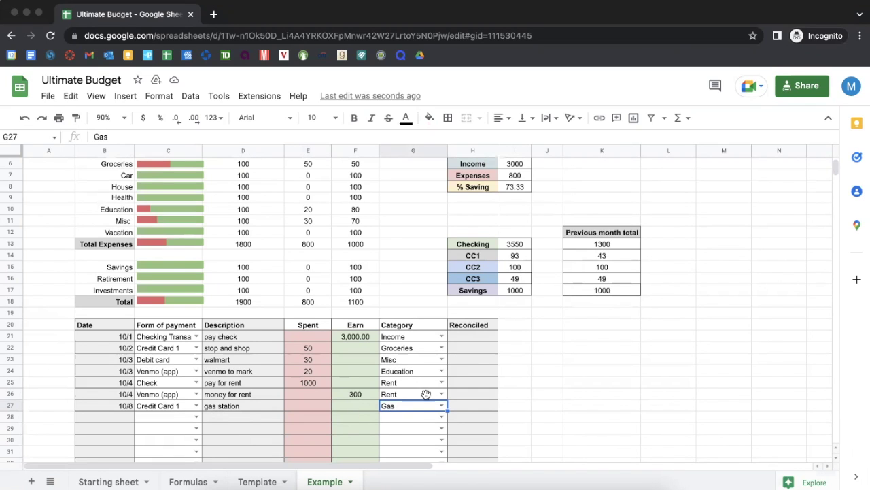
- Review the budget table with its progress bars, alongside the transactions and account balances on the Example sheet
scroll(460, 350, up, 1)
scroll(282, 218, up, 1)
scroll(281, 217, up, 1)
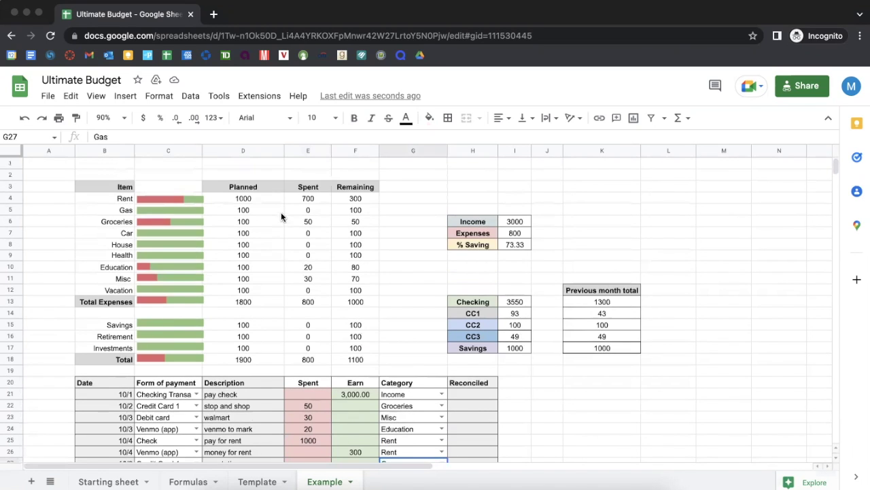
scroll(269, 193, down, 1)
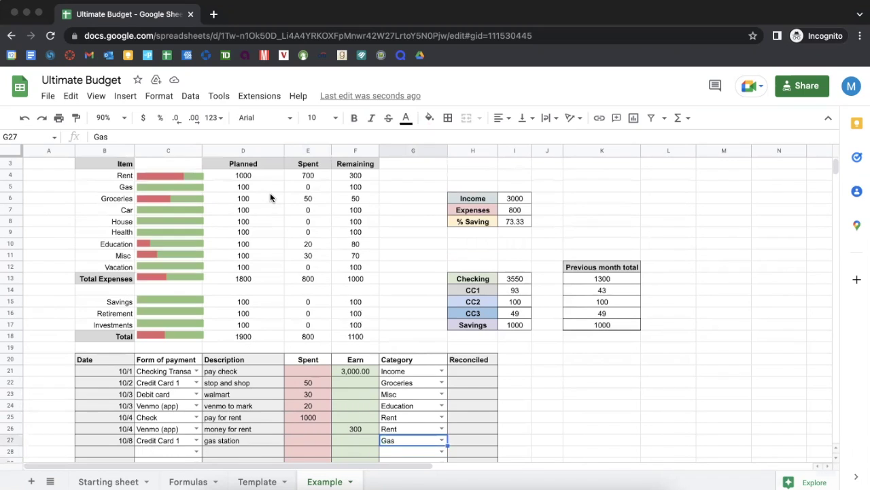
click(177, 236)
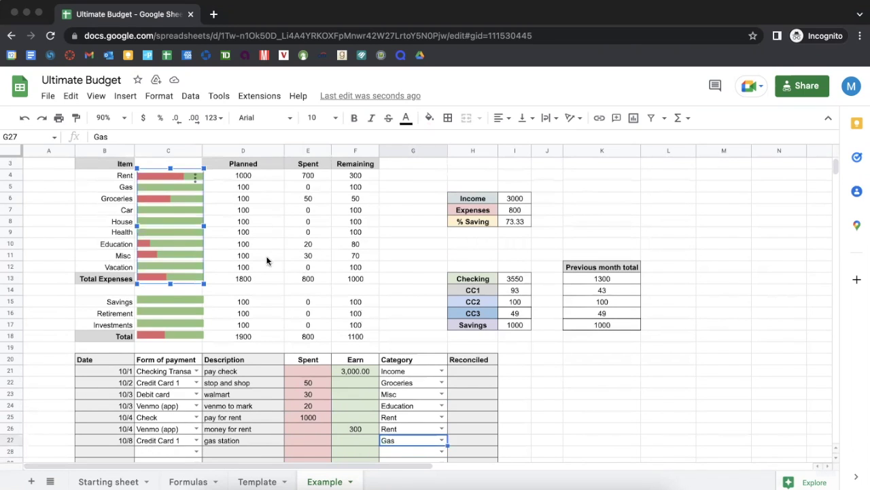
scroll(253, 254, down, 1)
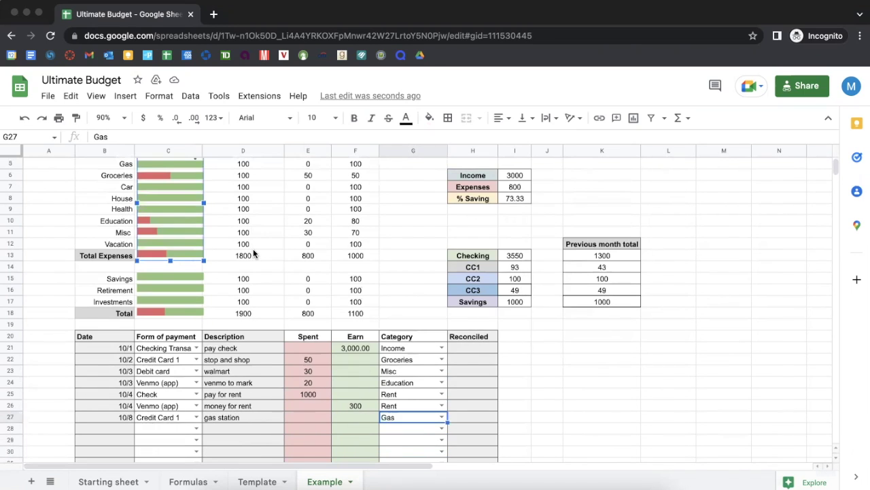
scroll(252, 254, up, 2)
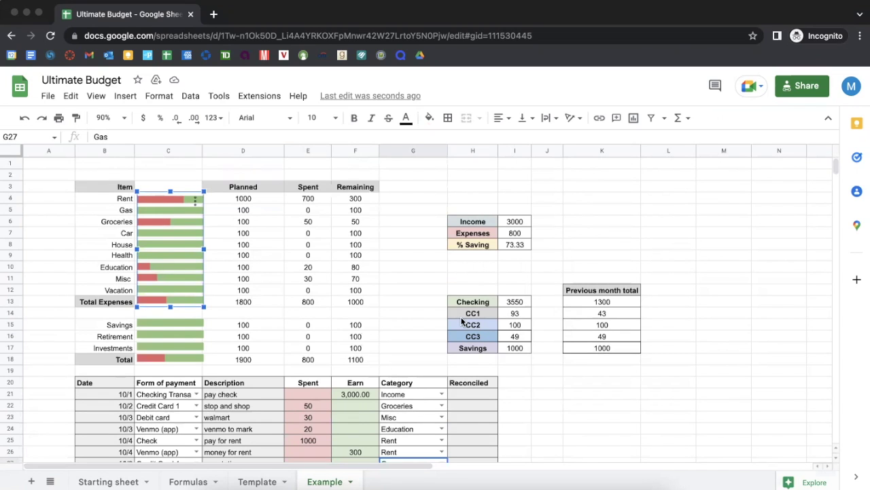
click(426, 257)
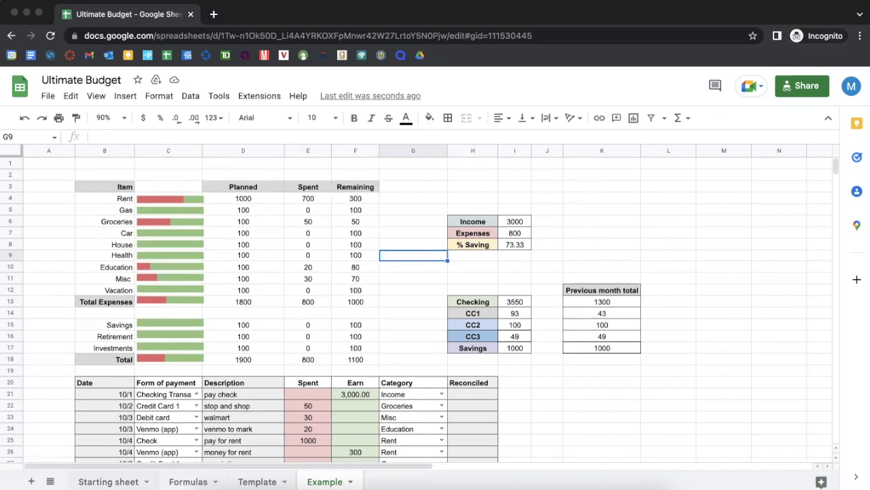
- Copy the Starting sheet, Formulas and Template sheets together into a new spreadsheet and open that copy
key(alt+Up)
key(alt+Up)
key(alt+Up)
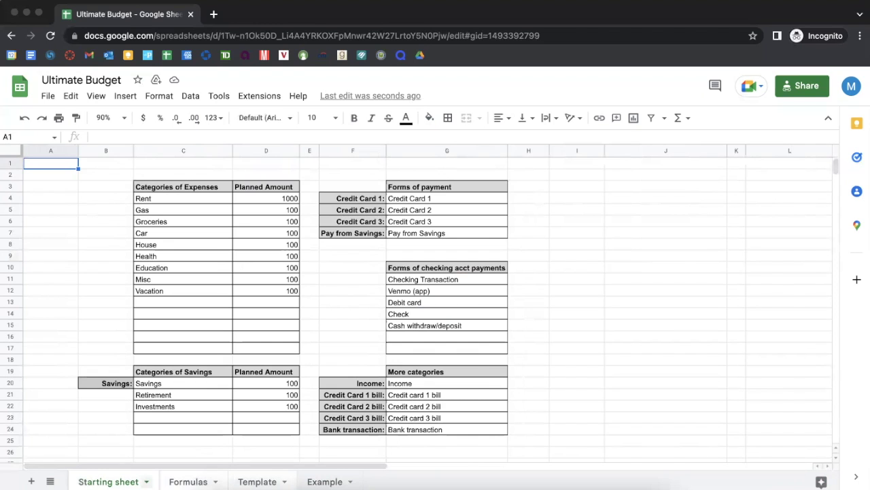
click(147, 481)
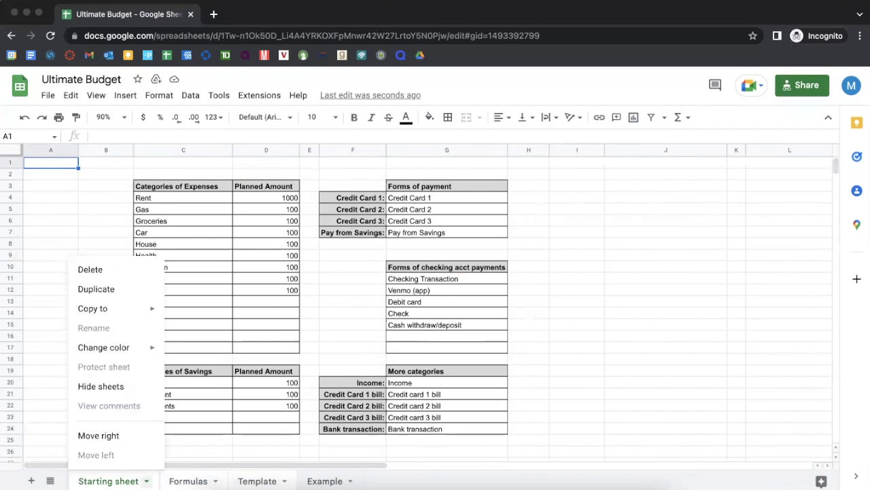
mouse_move(144, 310)
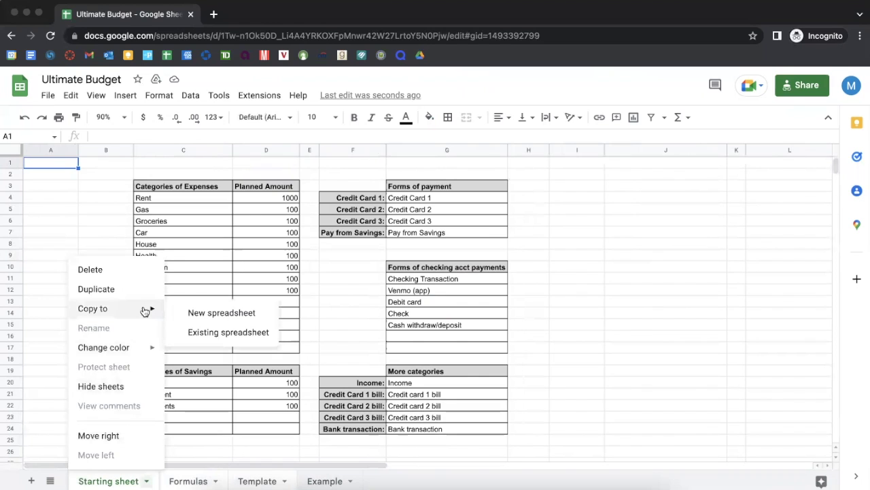
click(218, 314)
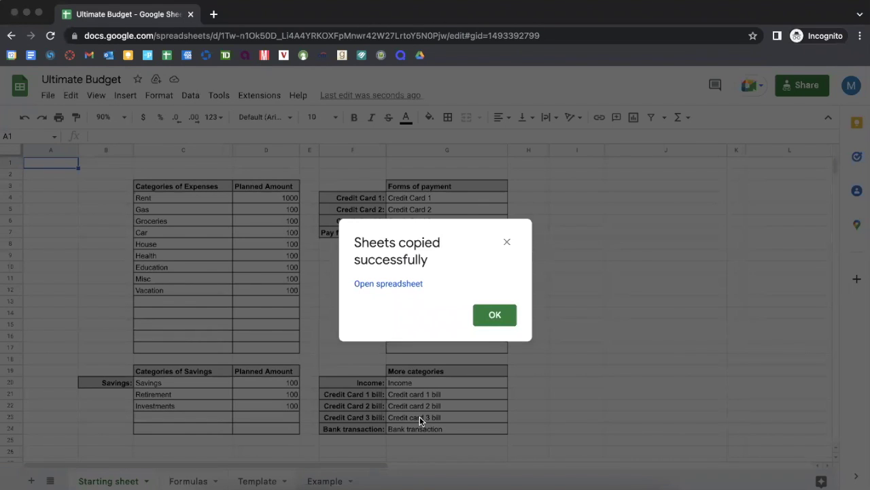
click(391, 283)
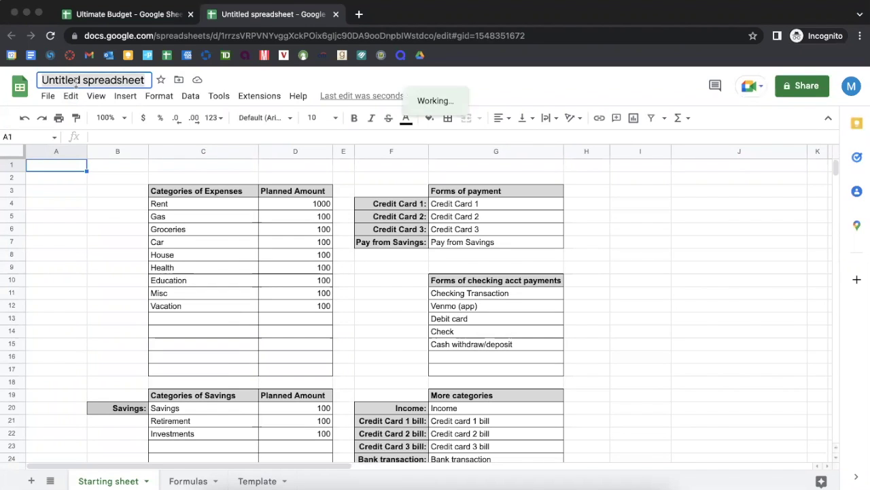
- Rename the new spreadsheet as Budget and go to the Sheets home page
click(76, 81)
text(Budget)
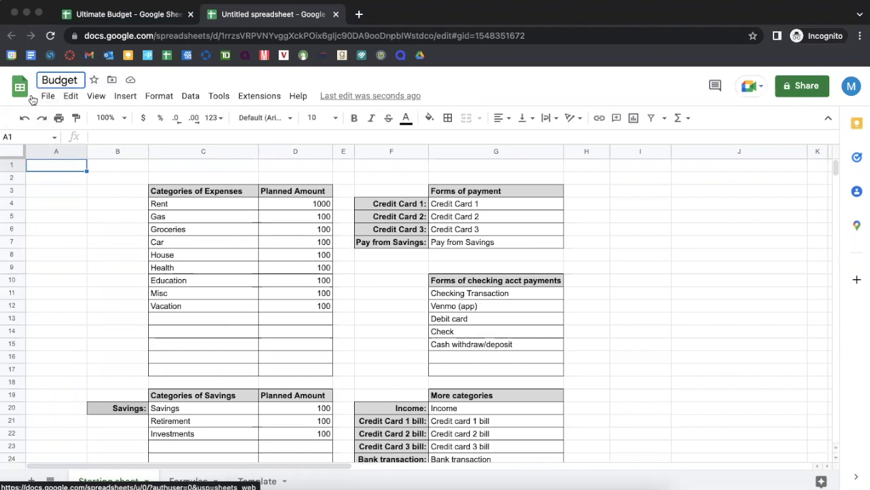
key(Return)
click(19, 86)
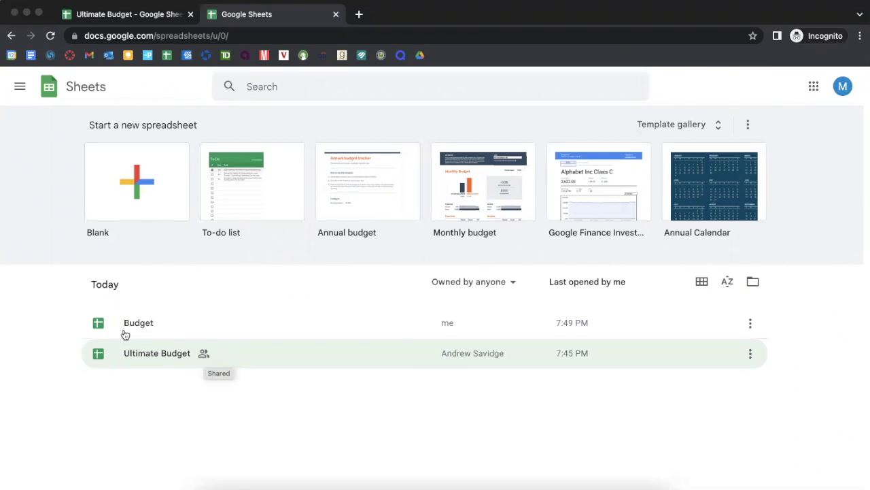
- Open the Budget spreadsheet and review the expense categories and planned amounts on the Starting sheet
click(145, 323)
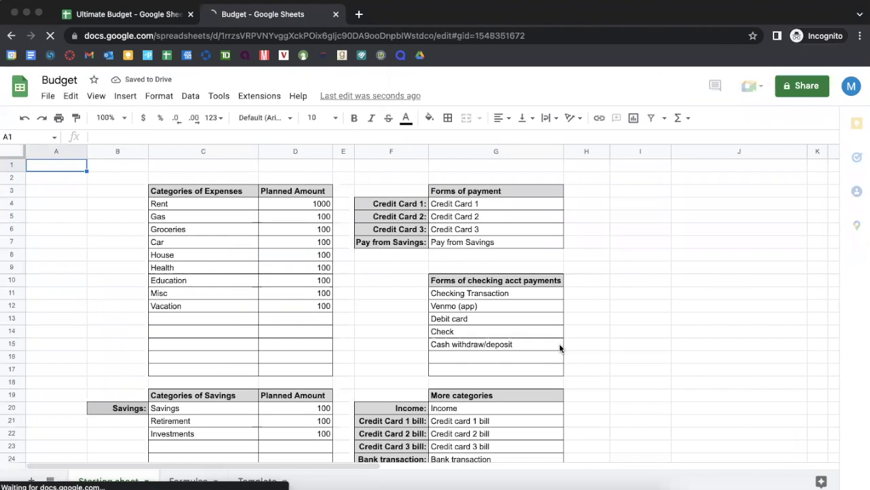
scroll(255, 256, down, 1)
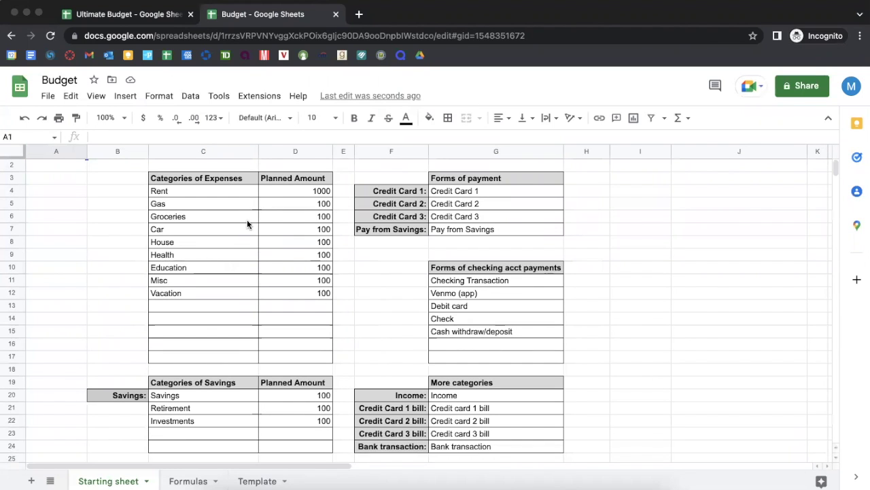
click(231, 196)
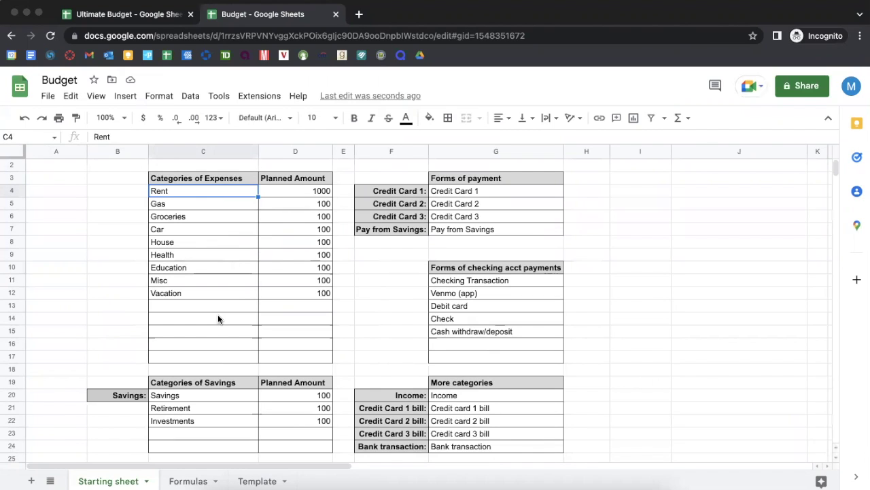
click(284, 192)
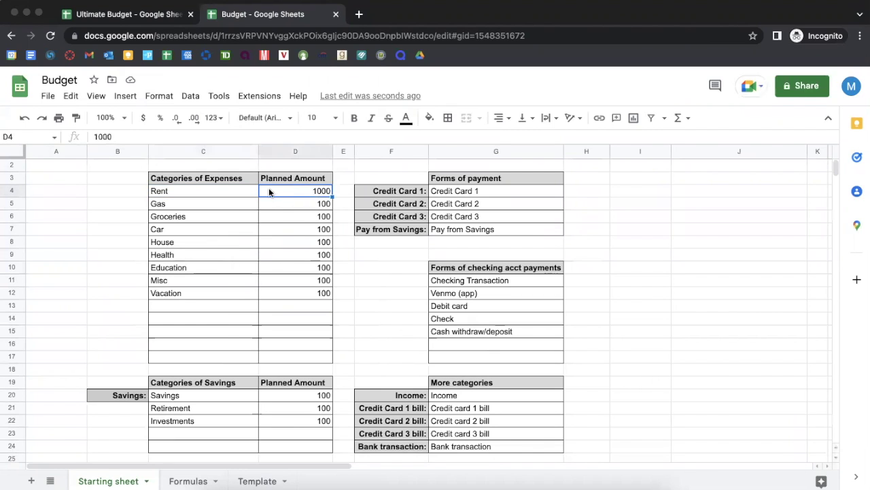
click(312, 207)
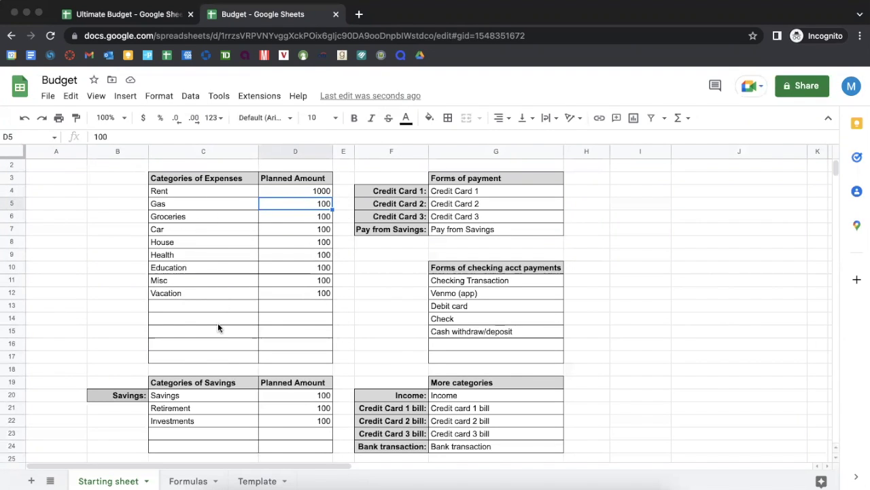
- Add a Fun category with a planned amount of 400 in the first empty row of the expenses table
click(205, 305)
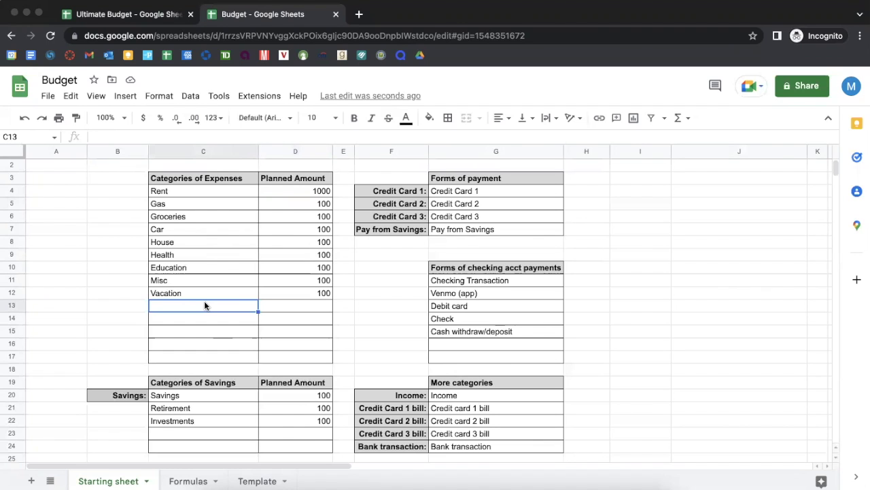
text(Fun)
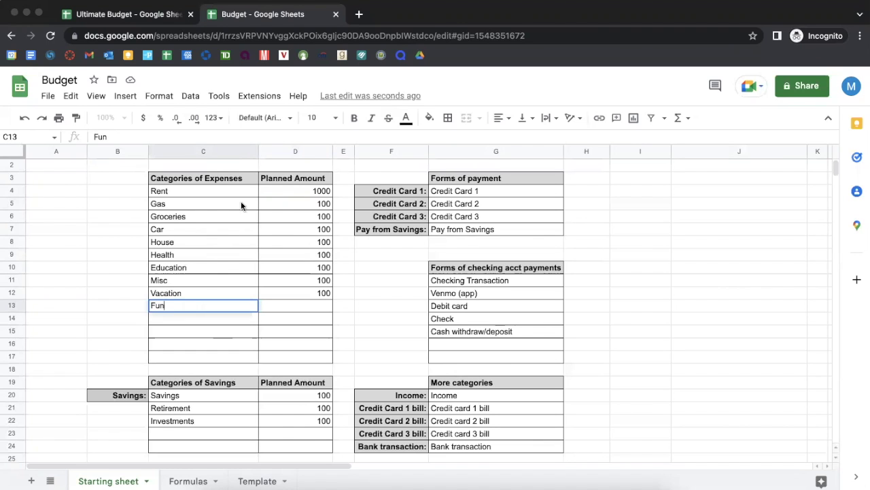
click(262, 305)
text(400)
key(Return)
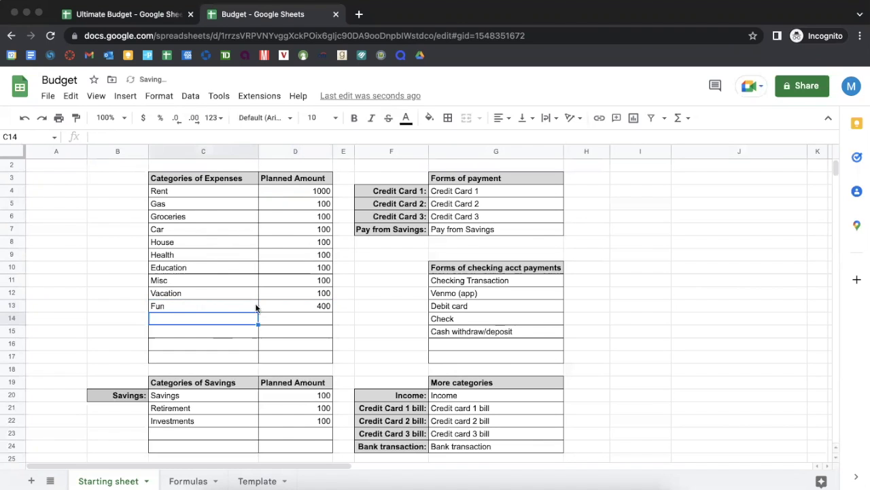
- Review the list of expense categories, including Fun, and the planned amounts for Fun, House and Health
drag(239, 194, 228, 303)
click(229, 304)
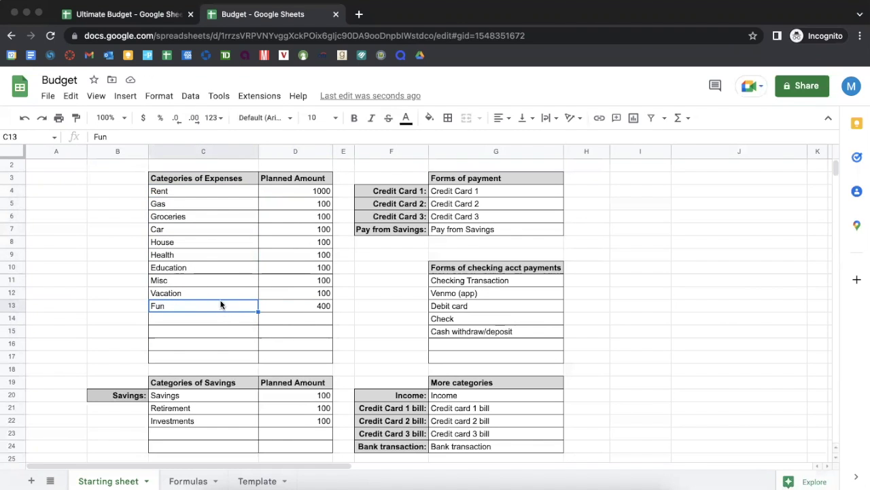
click(316, 308)
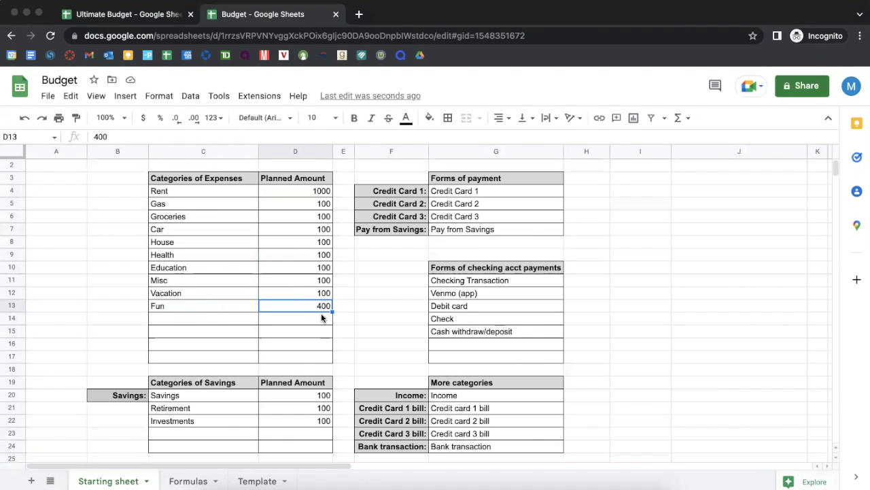
click(316, 245)
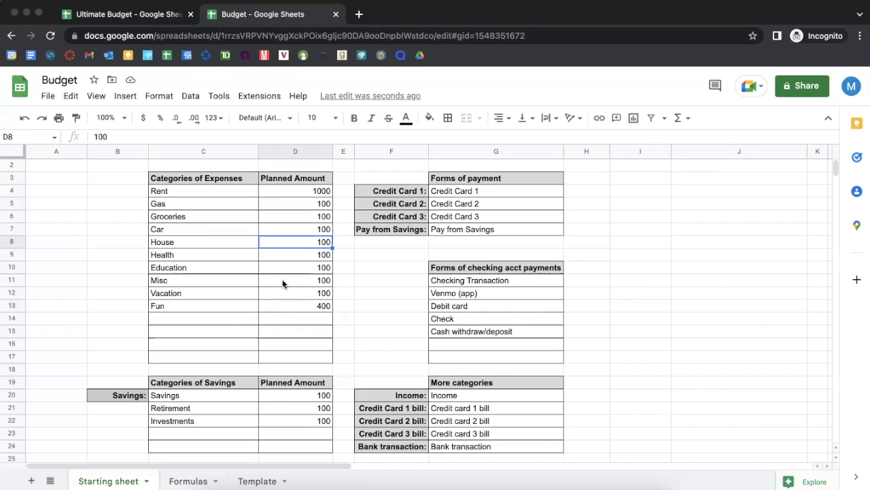
click(289, 259)
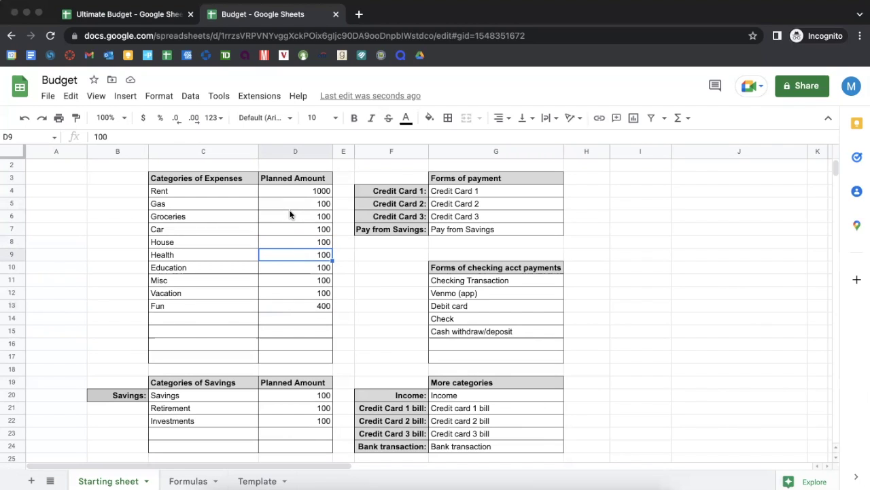
scroll(315, 254, down, 1)
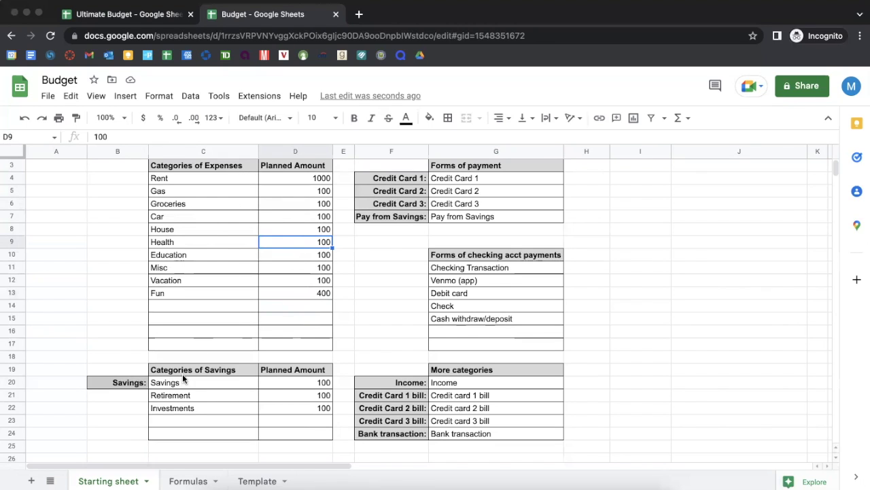
- Examine the shaded labels beside the savings, forms of payment and more categories tables, comparing the Savings label with its category cell
click(195, 395)
click(201, 381)
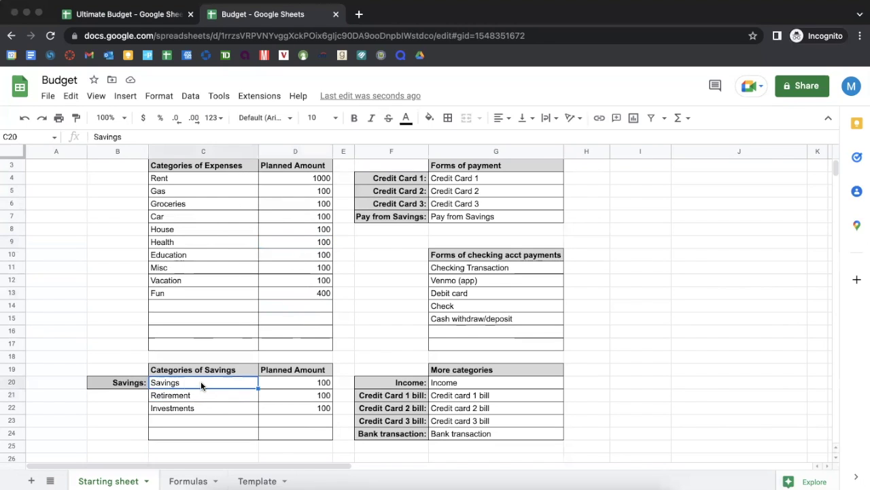
click(123, 383)
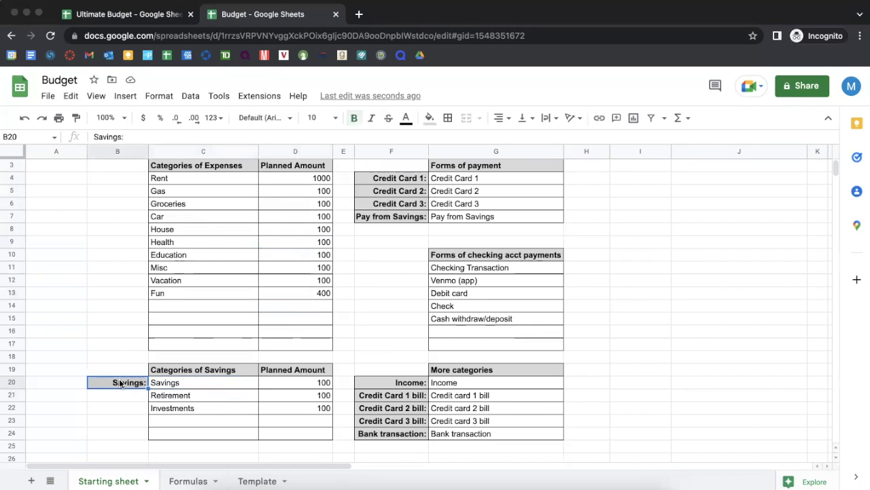
click(389, 178)
click(389, 222)
click(377, 395)
click(385, 384)
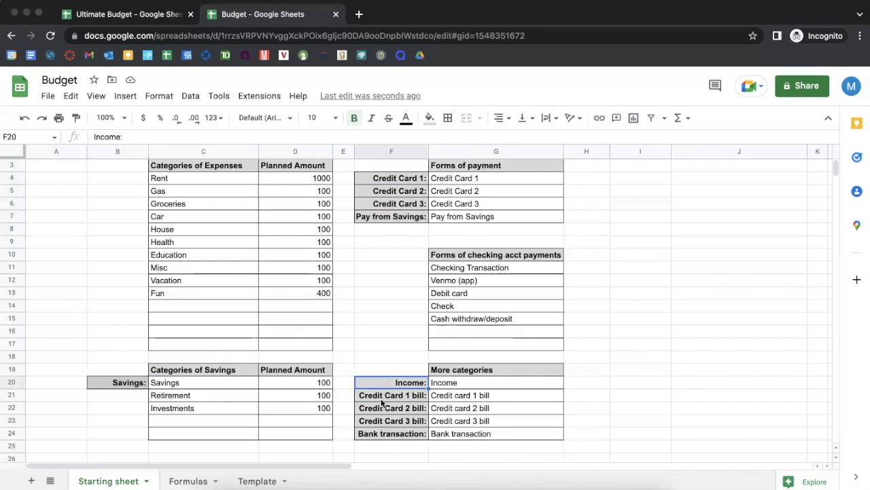
click(130, 382)
click(189, 386)
click(132, 385)
shift+click(186, 384)
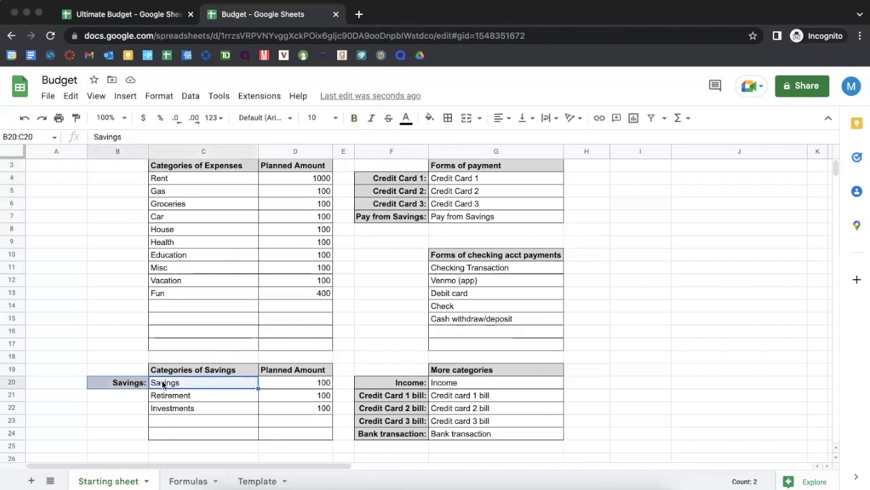
click(176, 383)
click(128, 384)
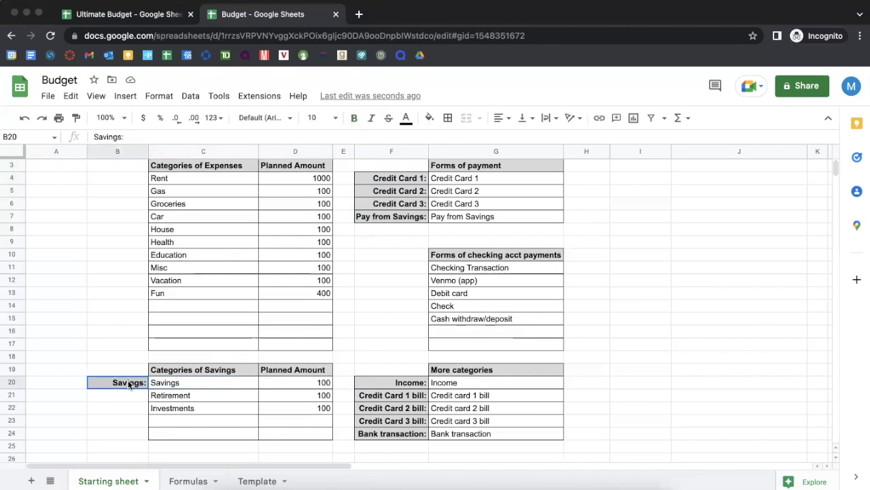
click(195, 384)
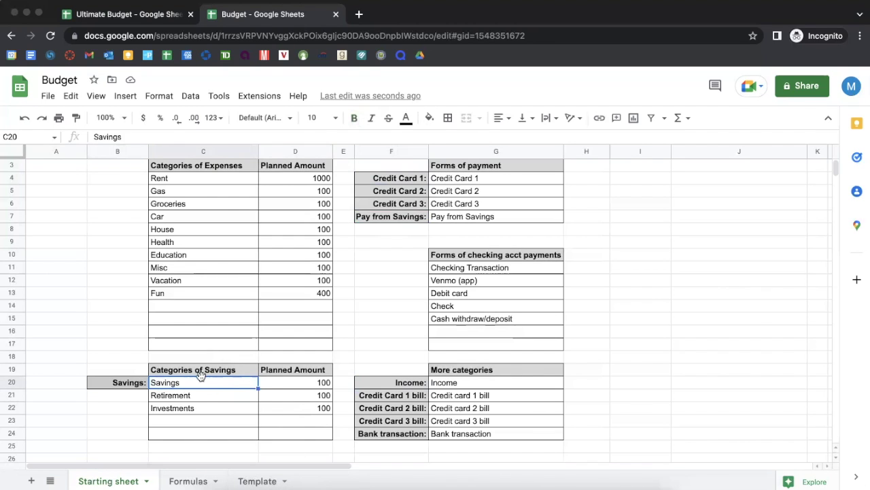
- Review the Retirement and Investments categories in the savings table, including Retirement's planned amount
click(205, 397)
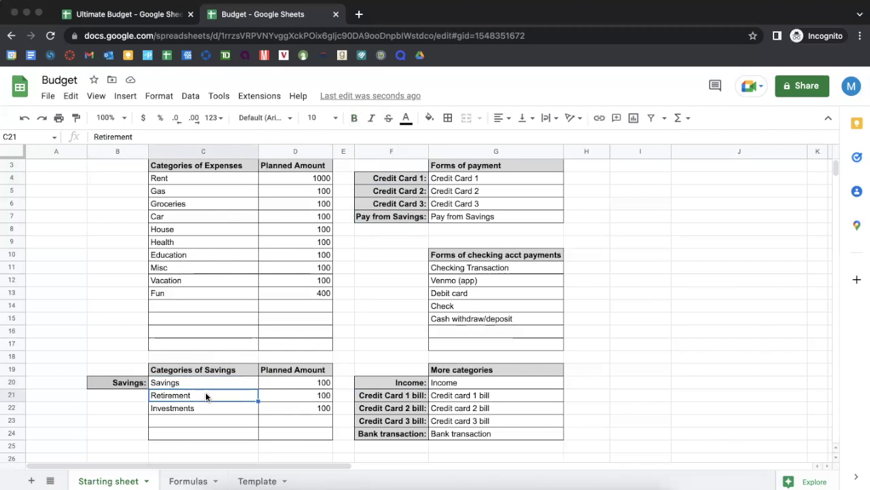
click(201, 408)
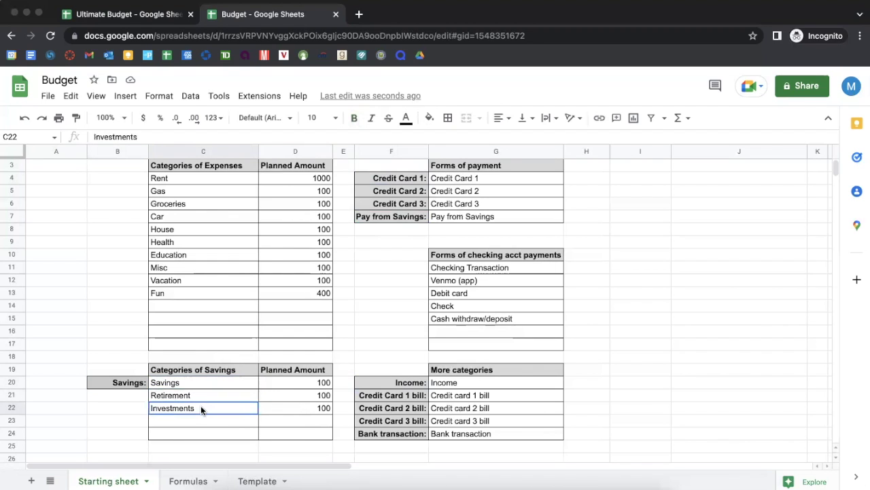
key(Up)
click(192, 411)
click(193, 394)
click(299, 394)
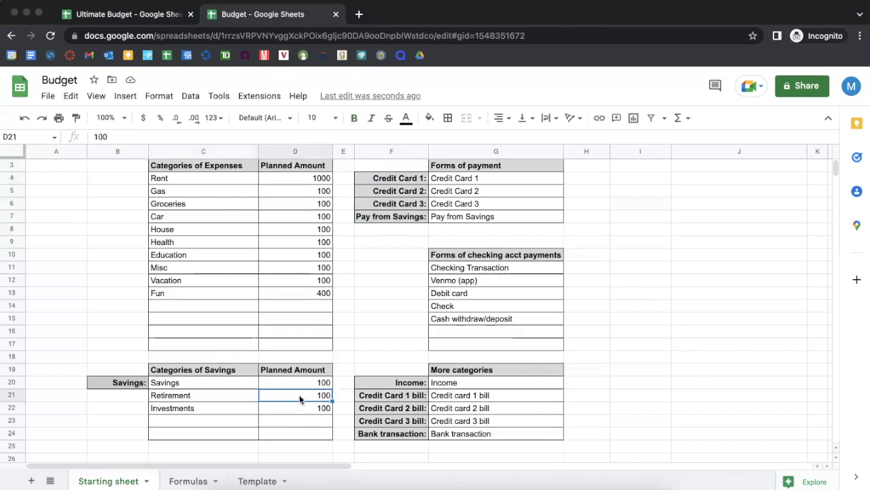
click(247, 396)
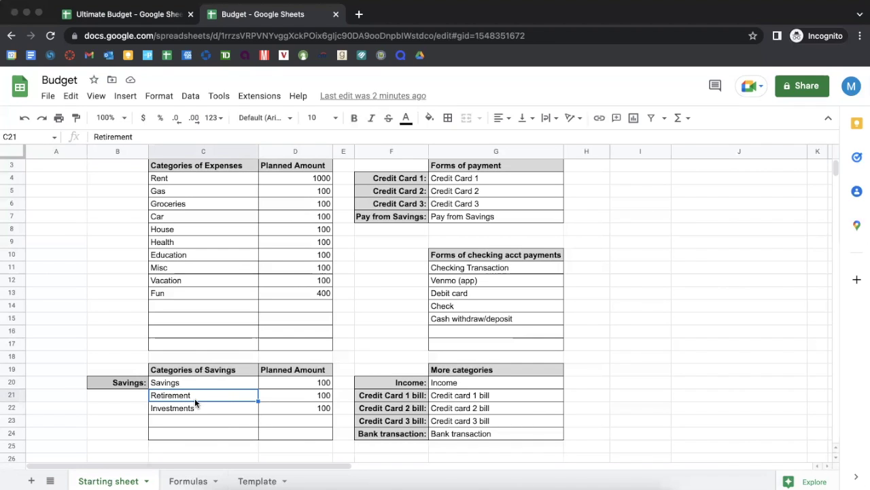
click(281, 404)
click(240, 394)
click(264, 397)
click(245, 396)
click(301, 400)
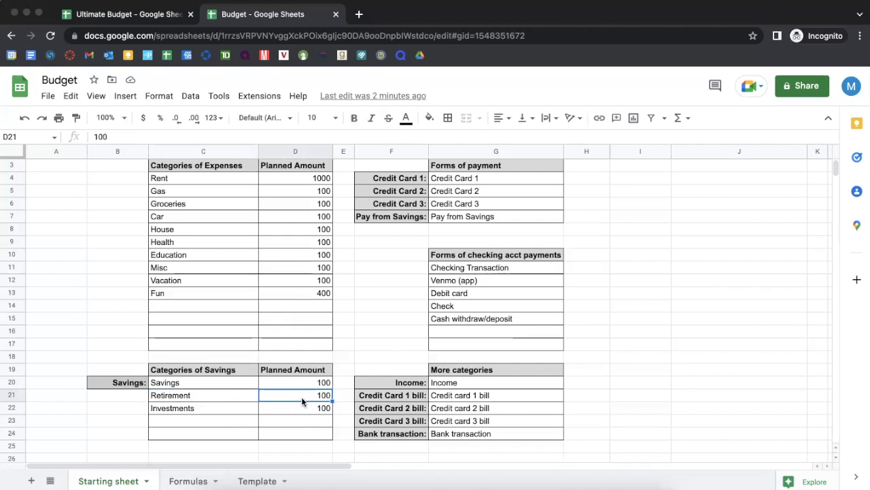
- Clear the Retirement category and its planned amount from the savings table
click(219, 395)
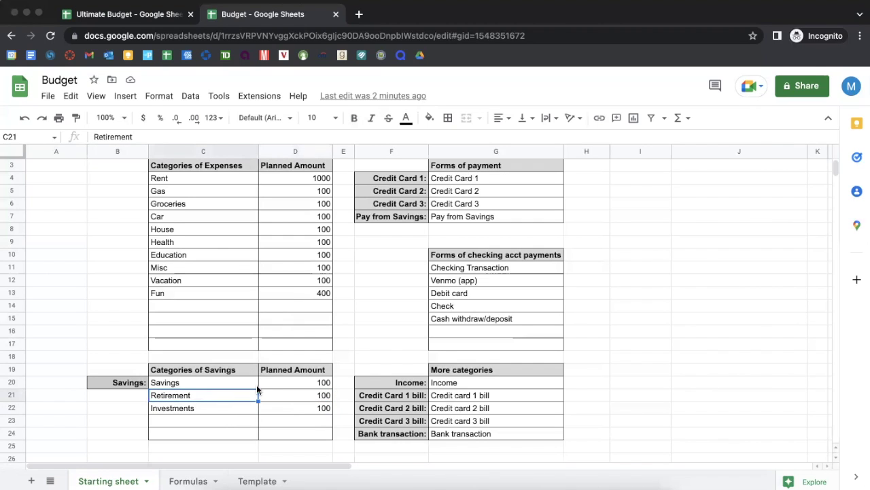
key(Delete)
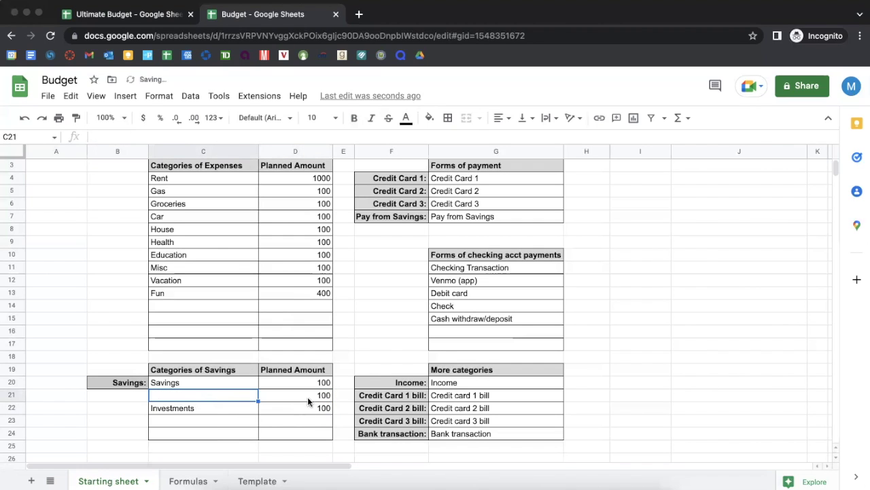
click(307, 395)
key(Delete)
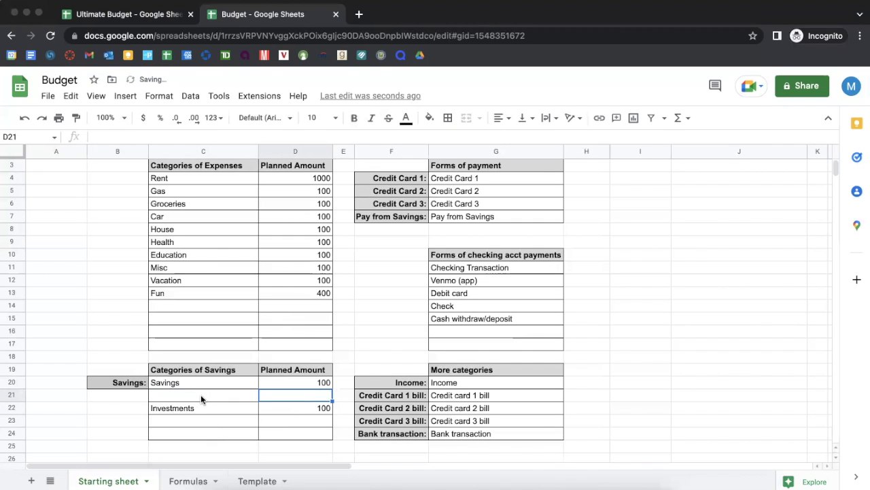
- Review the Investments row in the savings table and the credit card entries under Forms of payment
click(183, 405)
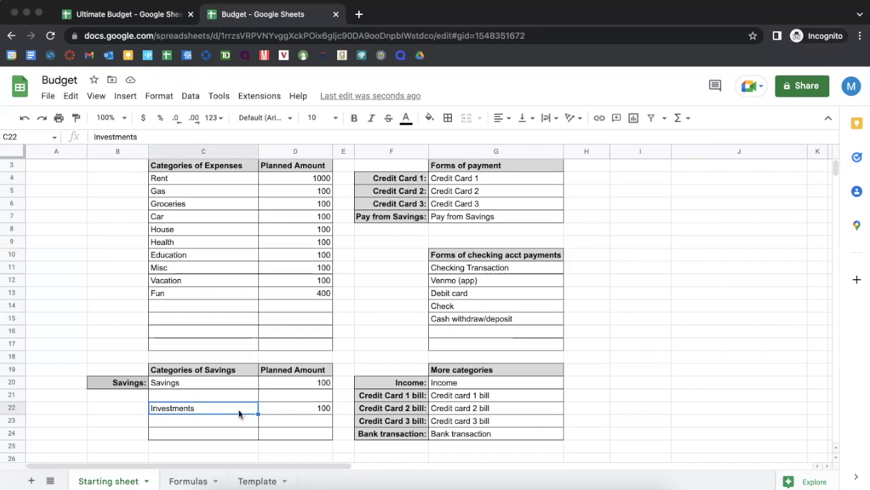
click(295, 410)
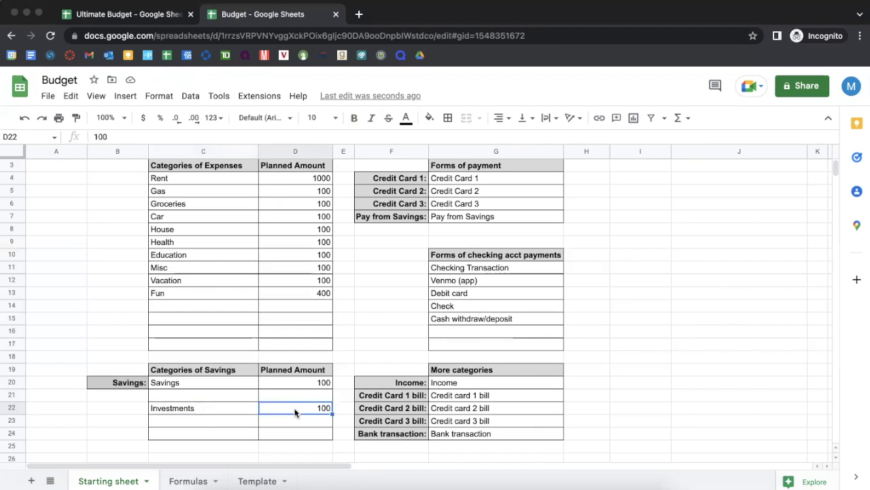
scroll(313, 385, up, 1)
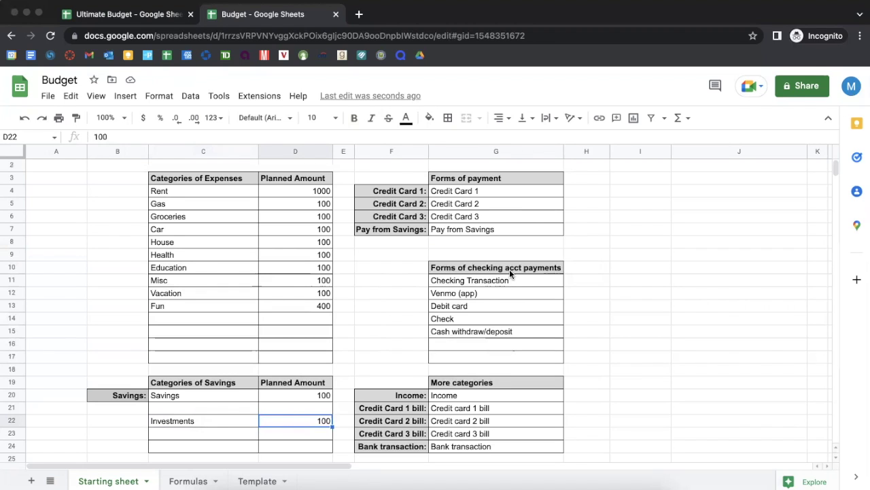
click(491, 189)
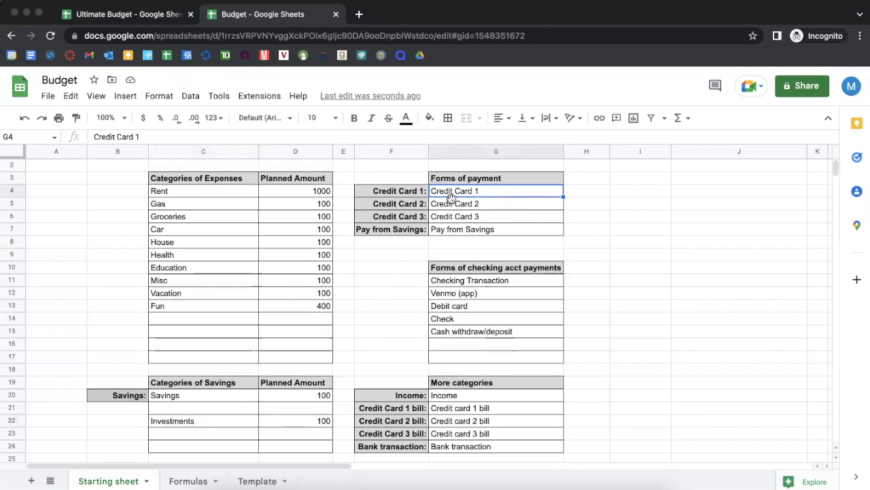
click(490, 218)
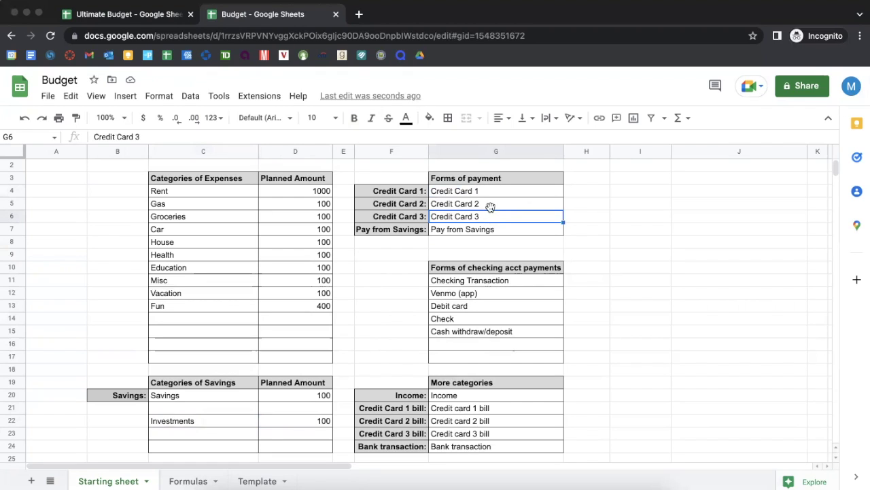
- Under Forms of payment, rename the Credit Card 1 entry as AMEX and the Credit Card 2 entry as Chase
click(474, 195)
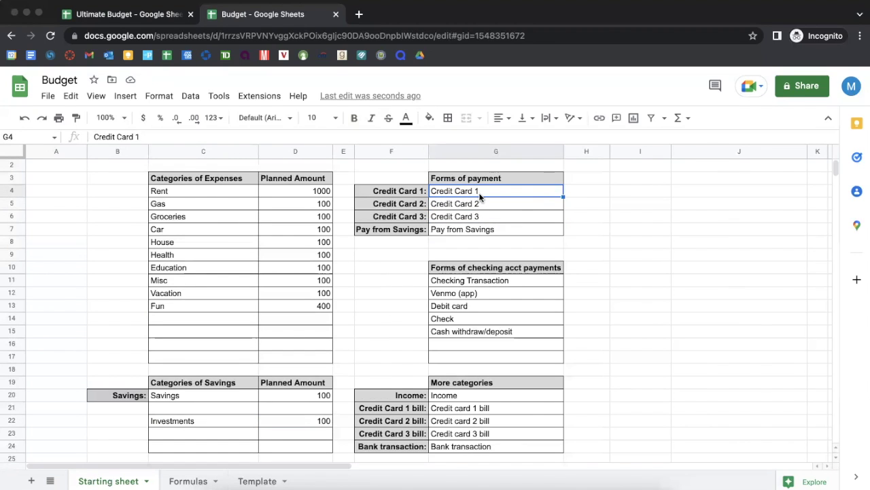
double_click(479, 193)
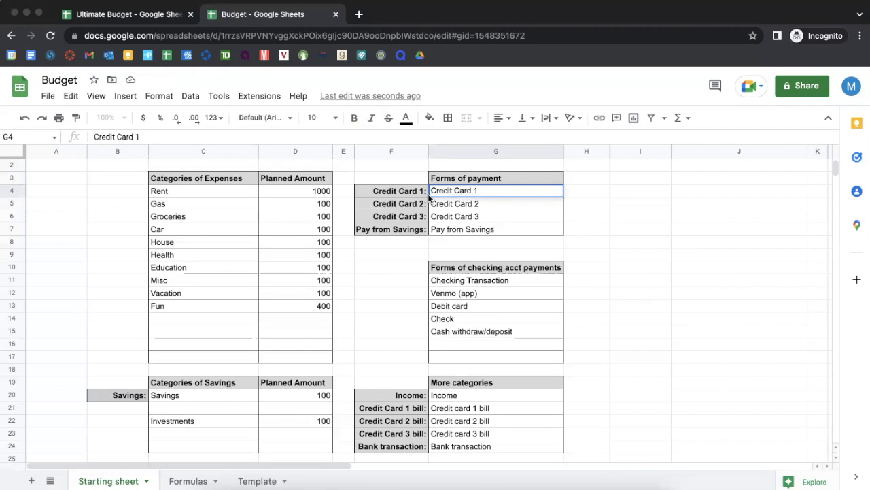
drag(481, 191, 433, 191)
text(AMEX)
click(471, 205)
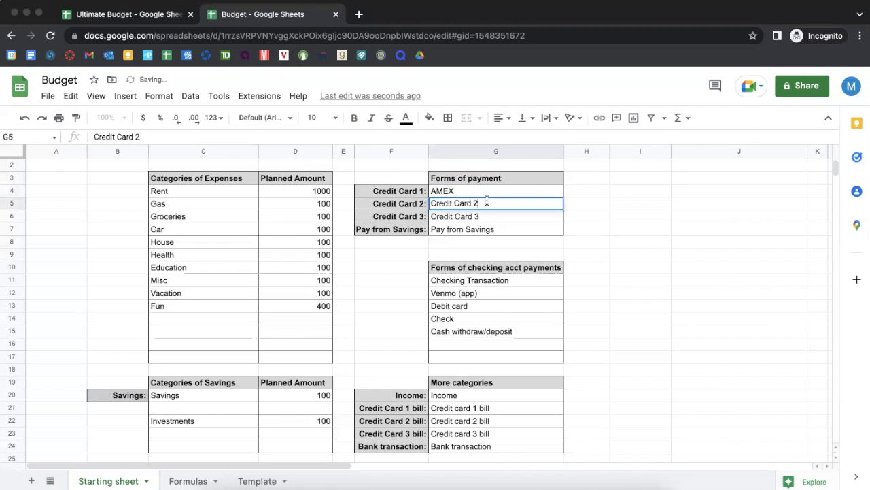
text(CH)
key(BackSpace)
text(hase)
- Clear the Credit Card 3 entry under Forms of payment, keeping its shaded label
click(480, 217)
key(Delete)
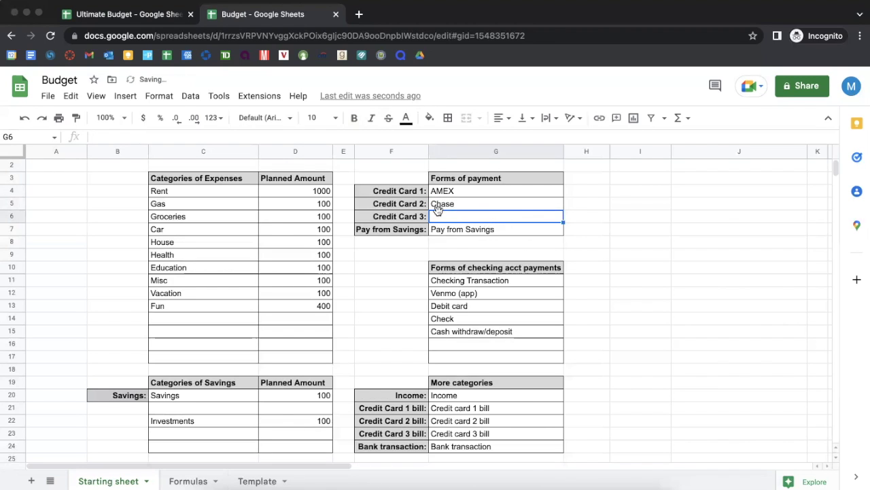
click(386, 222)
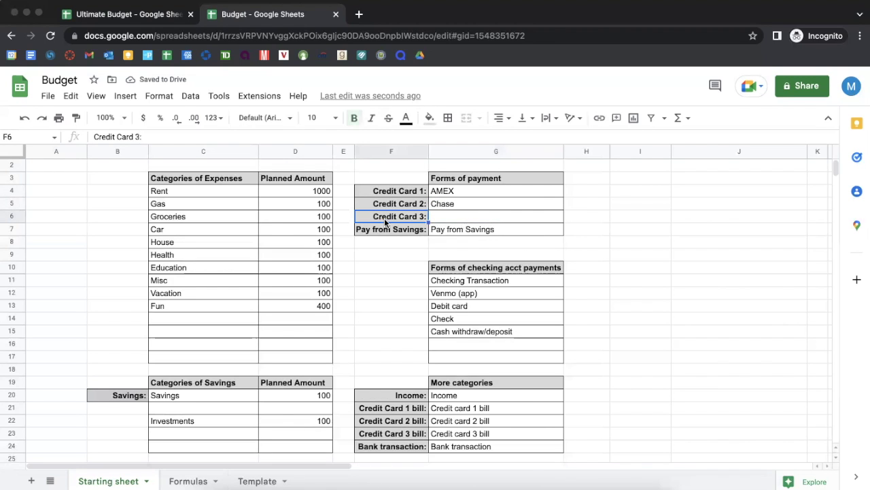
click(479, 218)
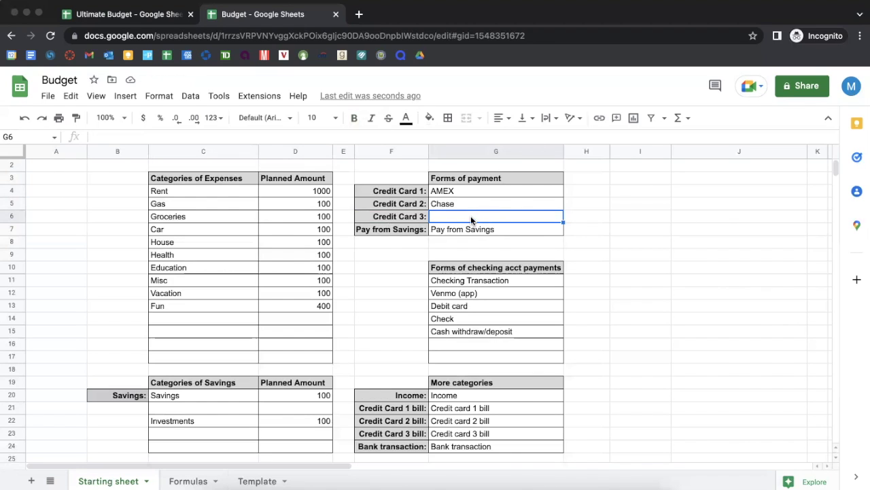
- Review the Pay from Savings entry and the list of forms of checking account payments, including its empty rows
click(531, 227)
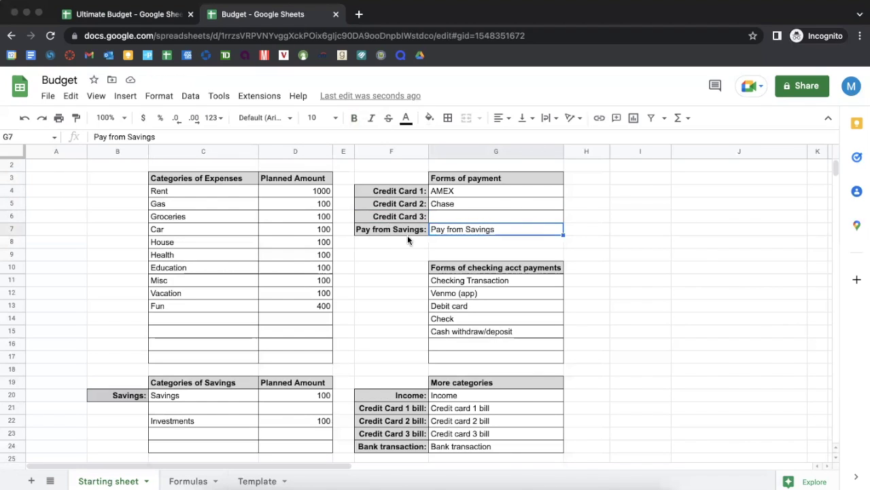
click(402, 229)
click(471, 229)
click(506, 243)
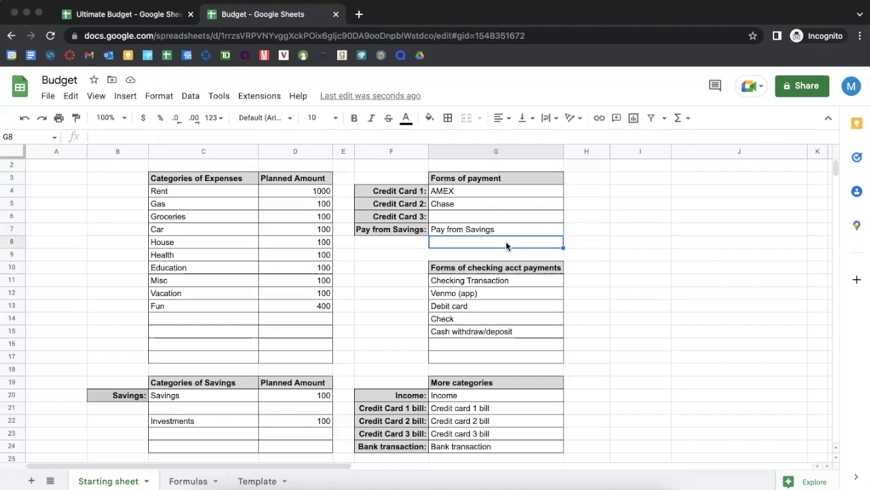
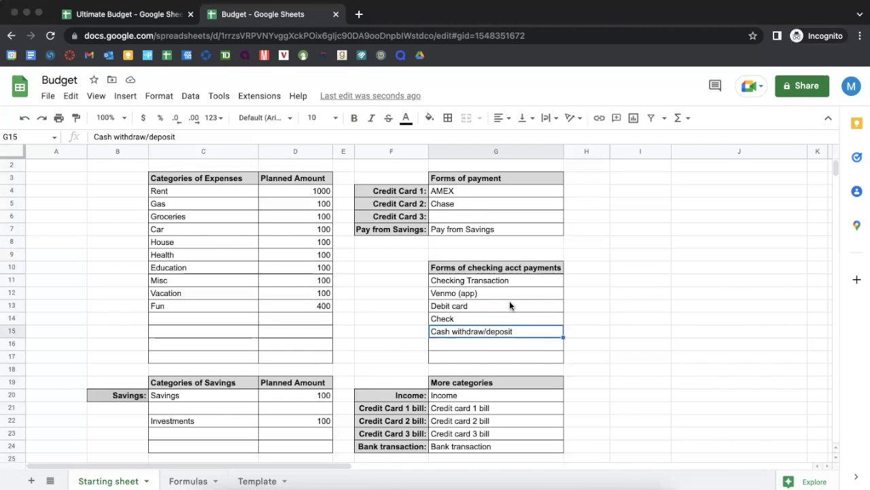
click(476, 281)
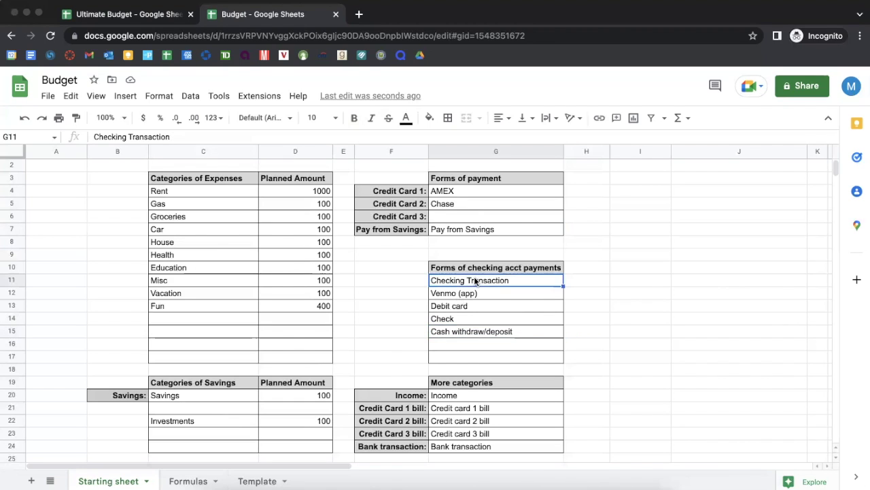
click(446, 269)
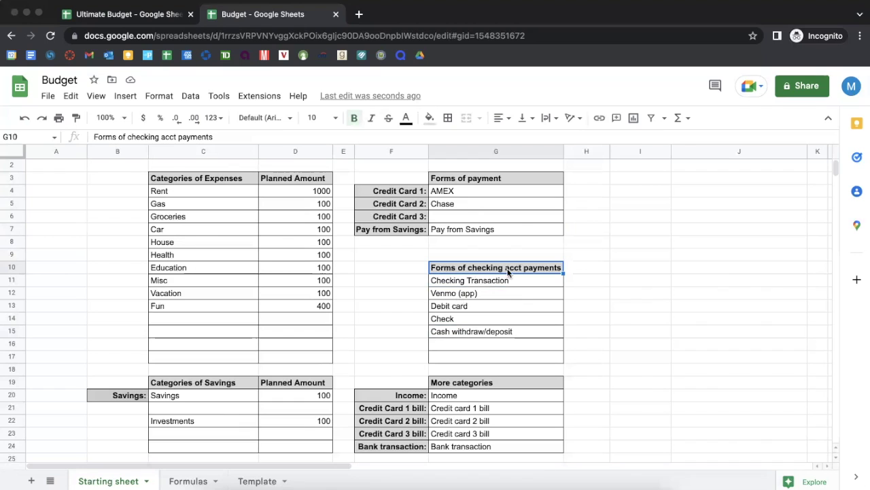
drag(515, 281, 514, 359)
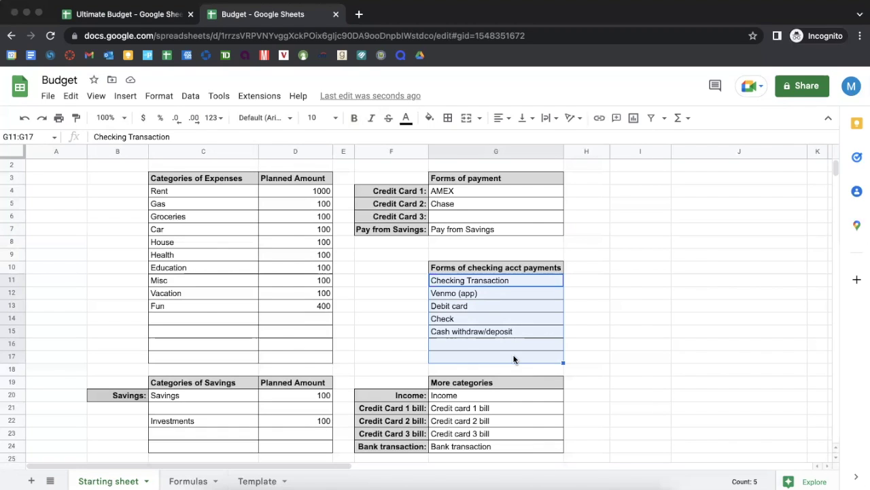
click(514, 359)
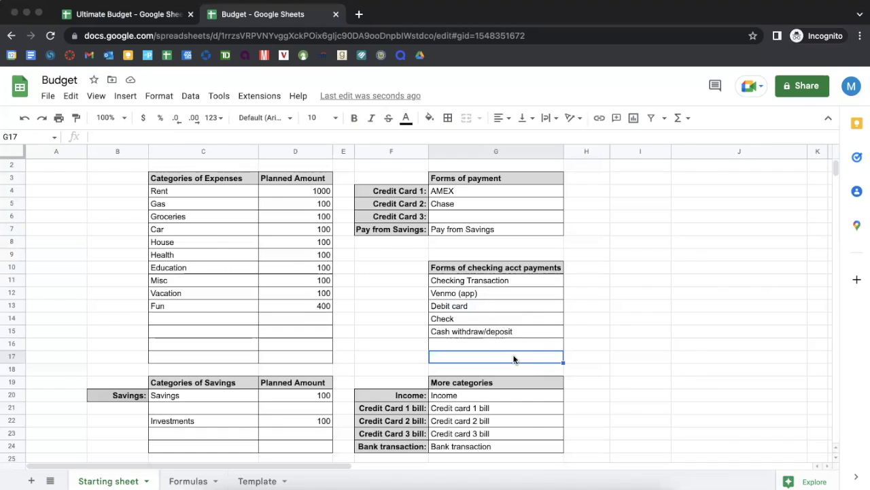
- Replace Venmo (app) with Google pay in the forms of checking account payments
click(483, 297)
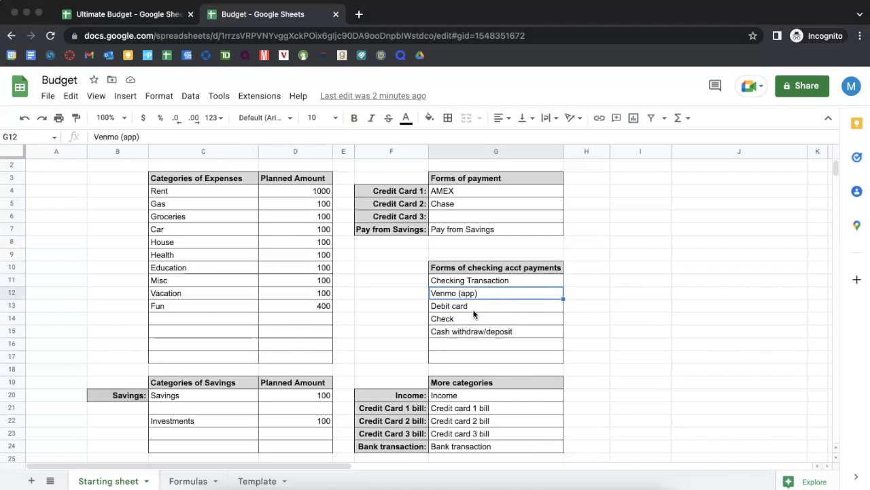
key(BackSpace)
text(Google pay)
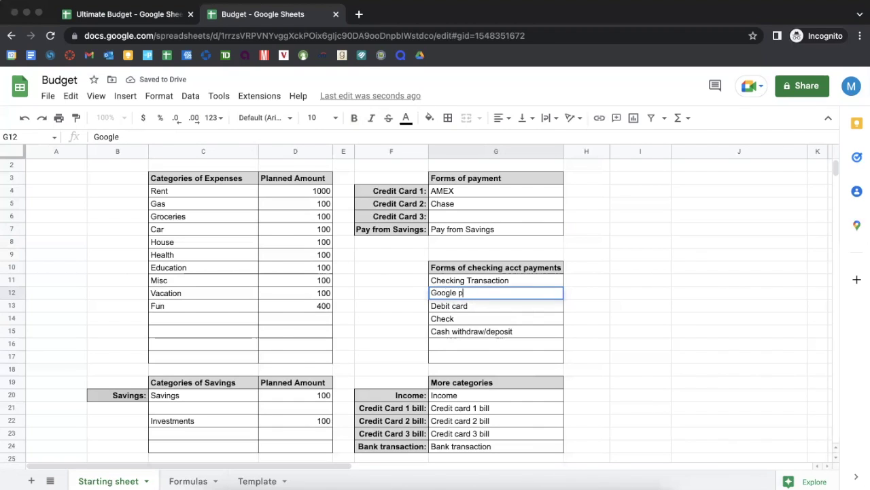
click(498, 281)
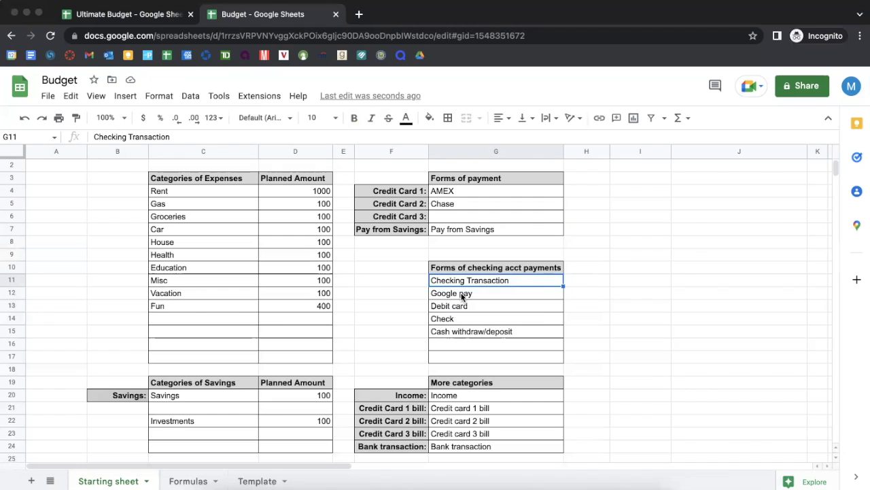
- Review the checking account payment forms from Checking Transaction through Cash withdraw/deposit and the empty row below
click(485, 293)
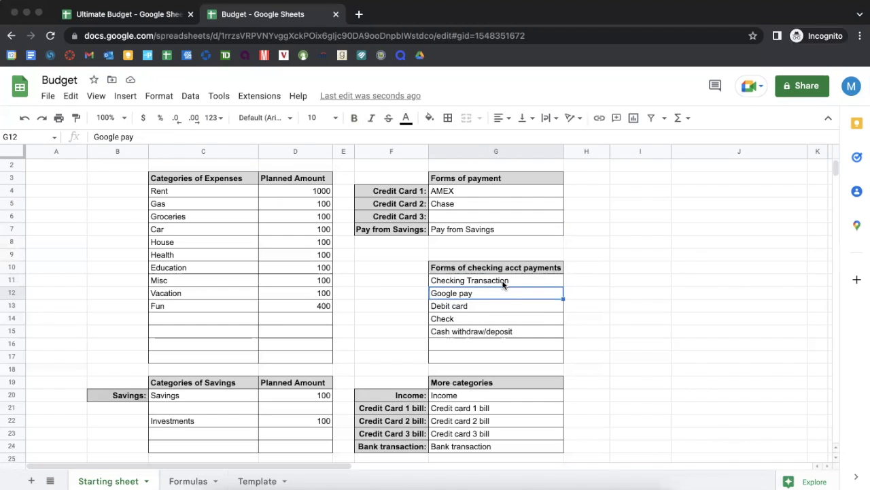
click(503, 284)
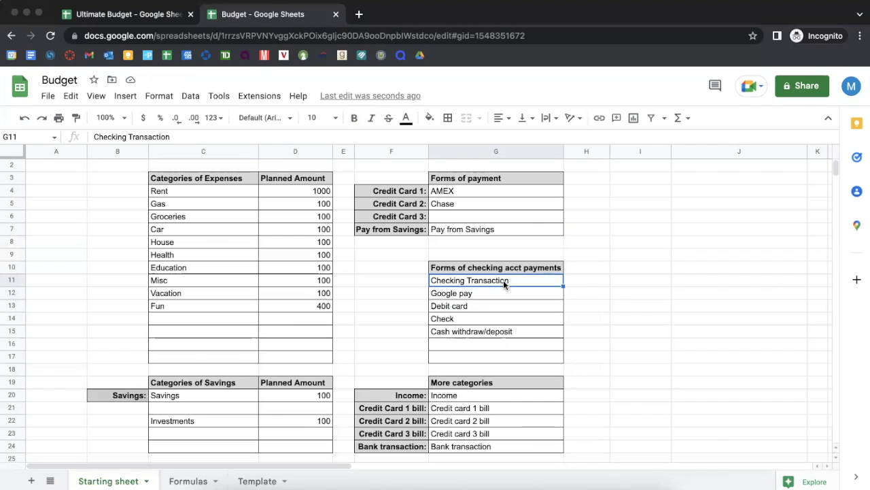
click(458, 308)
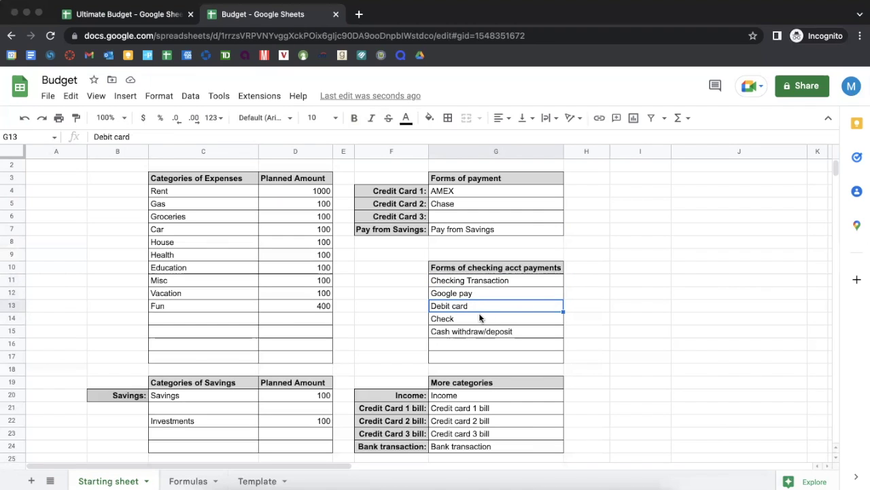
click(479, 320)
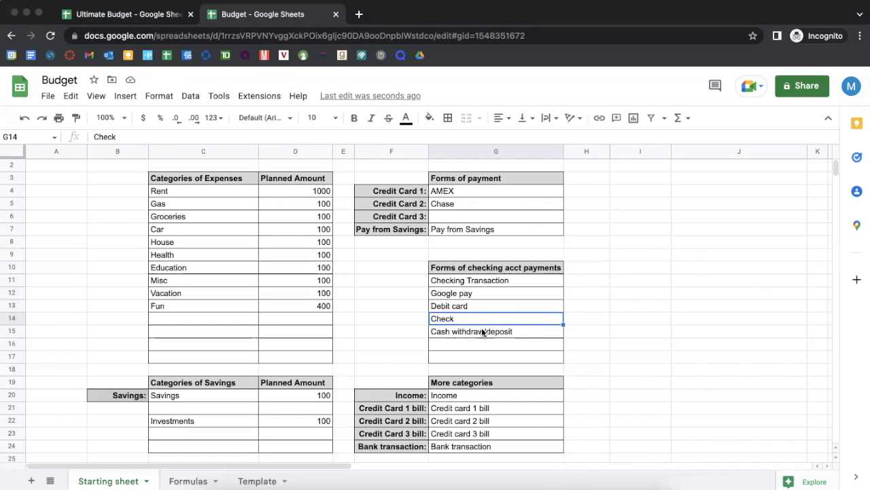
click(482, 331)
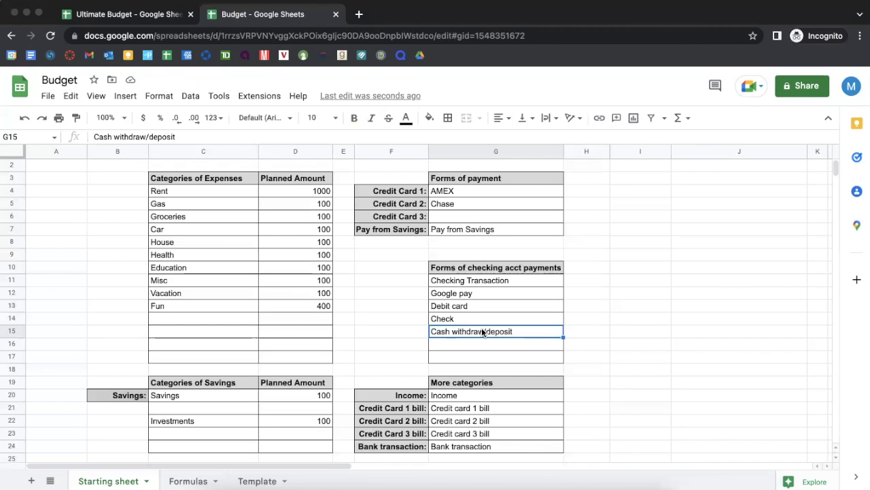
click(486, 345)
- Rename the Credit card 1 bill entry under More categories as AMEX bill
click(448, 396)
scroll(446, 398, down, 1)
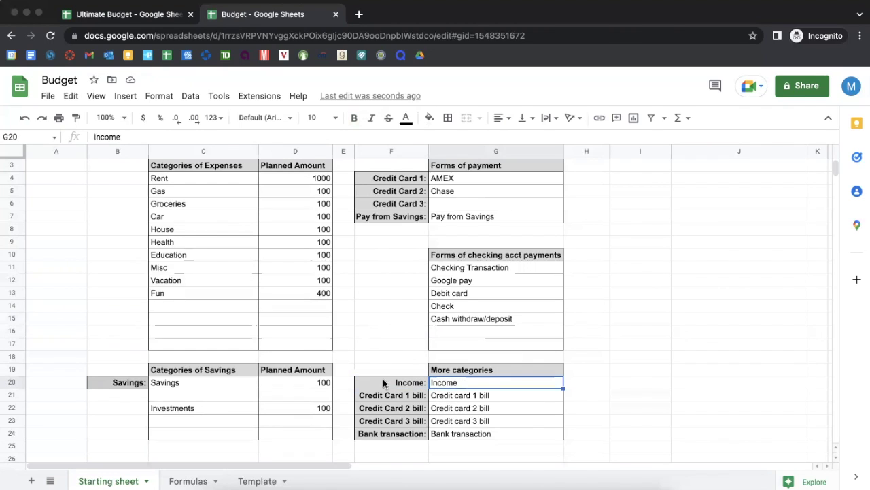
click(477, 397)
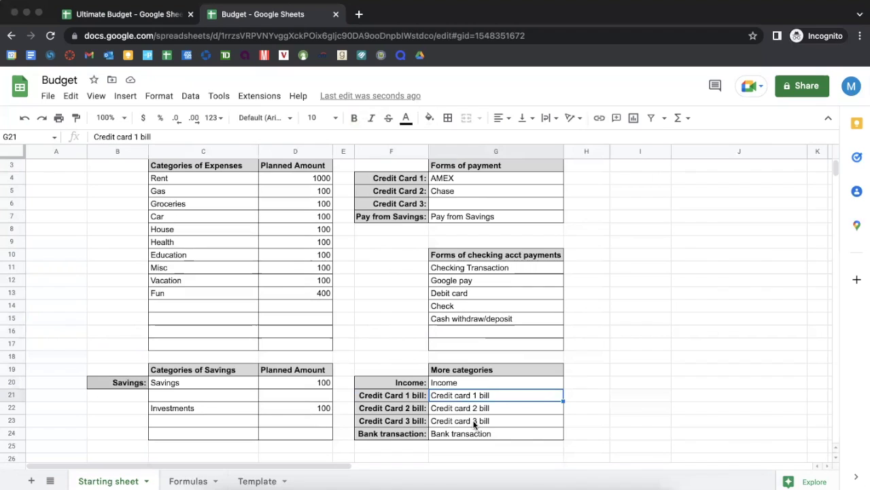
double_click(482, 397)
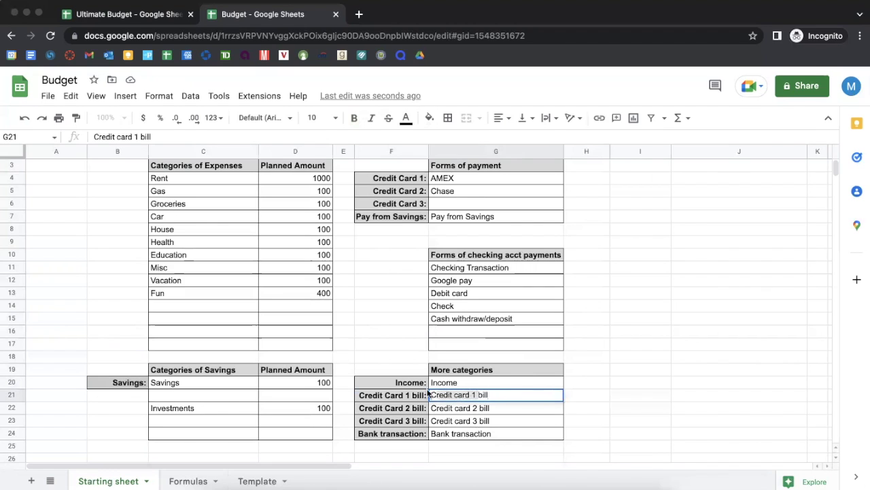
key(super+BackSpace)
text(AMEX)
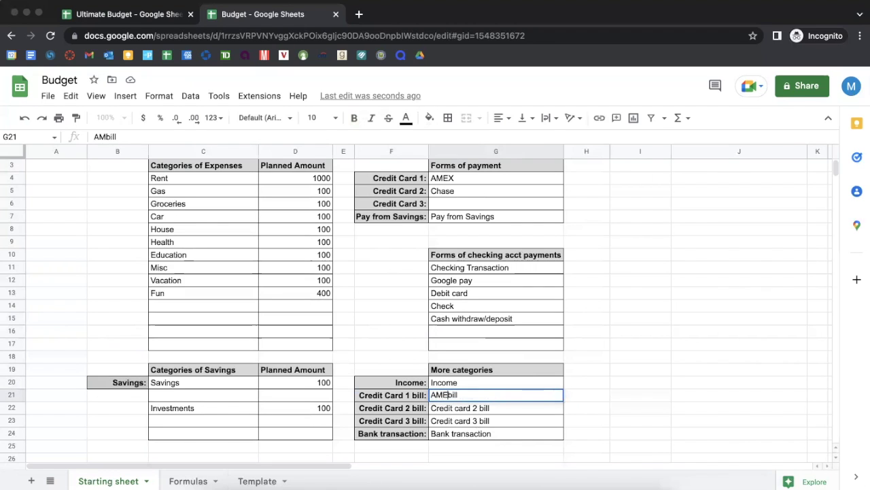
- Rename the Credit card 2 bill entry under More categories as Chase bill
click(449, 408)
double_click(474, 410)
drag(474, 410, 423, 413)
key(BackSpace)
text(CHa)
key(BackSpace)
key(BackSpace)
text(hase)
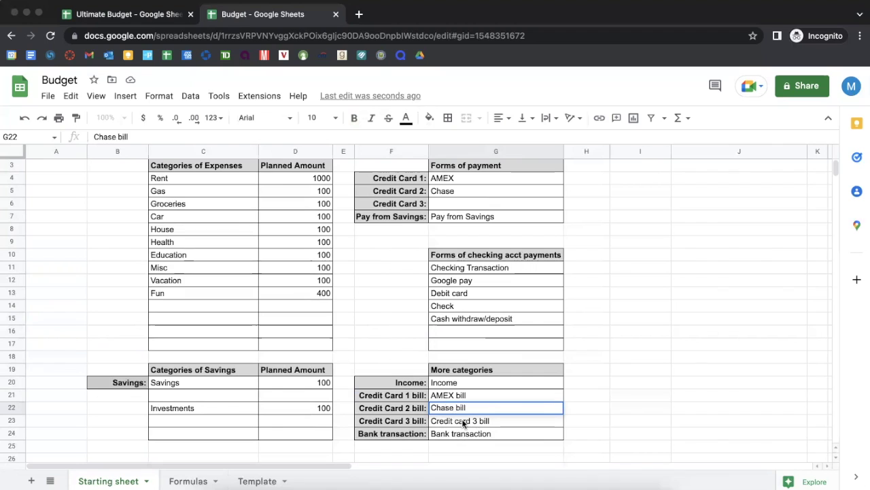
- Clear the Credit card 3 bill entry from More categories and check the Bank transaction label against its entry
click(461, 421)
key(Delete)
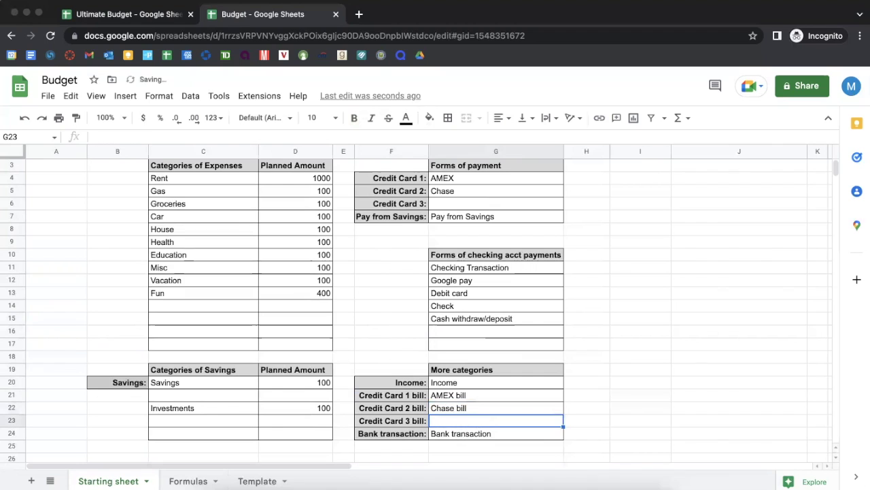
click(400, 437)
click(475, 433)
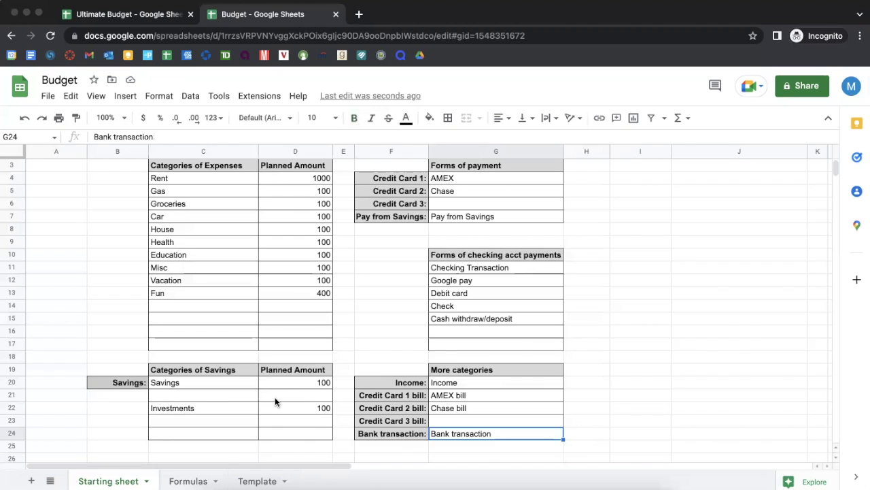
scroll(275, 396, up, 1)
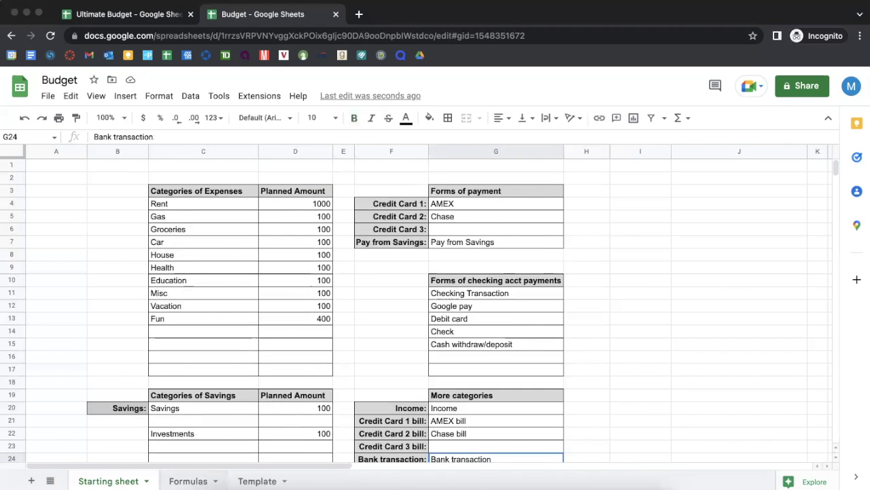
- Examine the Template sheet's expense and savings items, the unused row 14, and the Income, Expenses and % Saving block
click(257, 481)
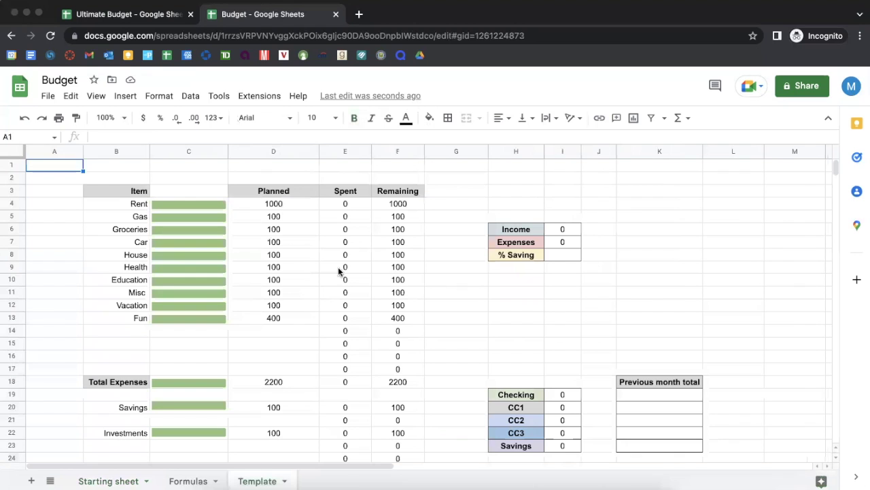
scroll(340, 271, down, 5)
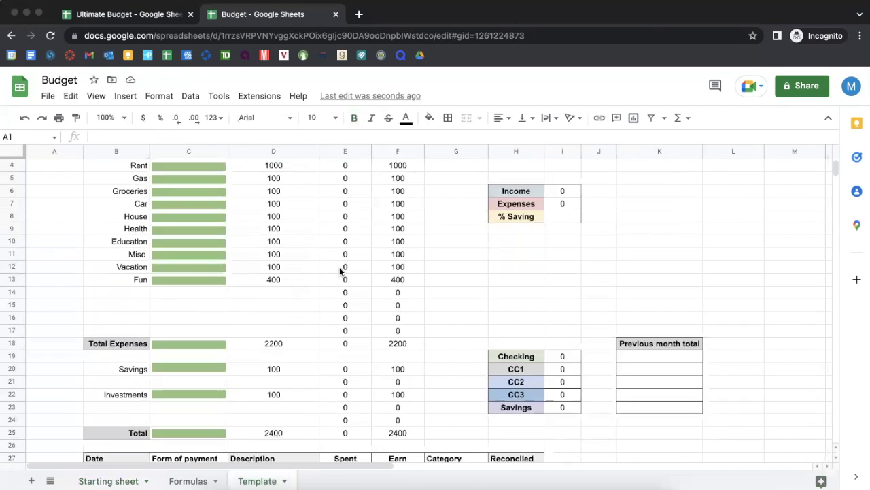
scroll(342, 282, up, 4)
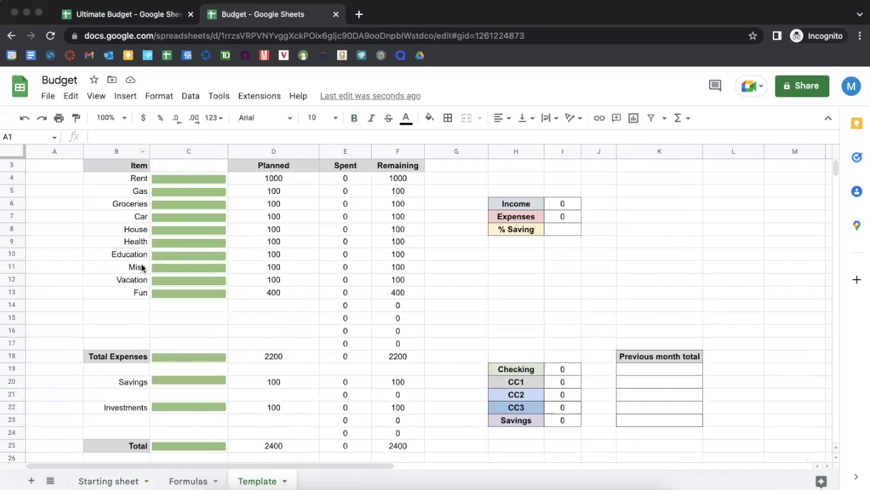
scroll(132, 307, down, 1)
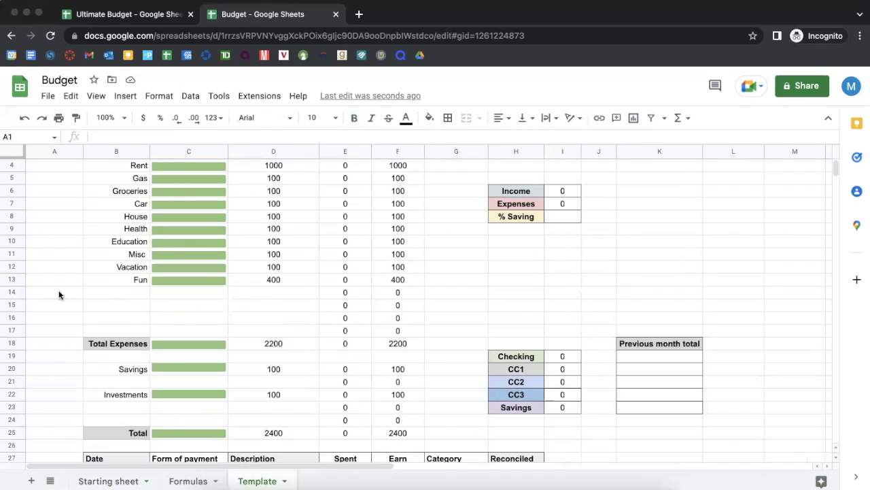
click(8, 292)
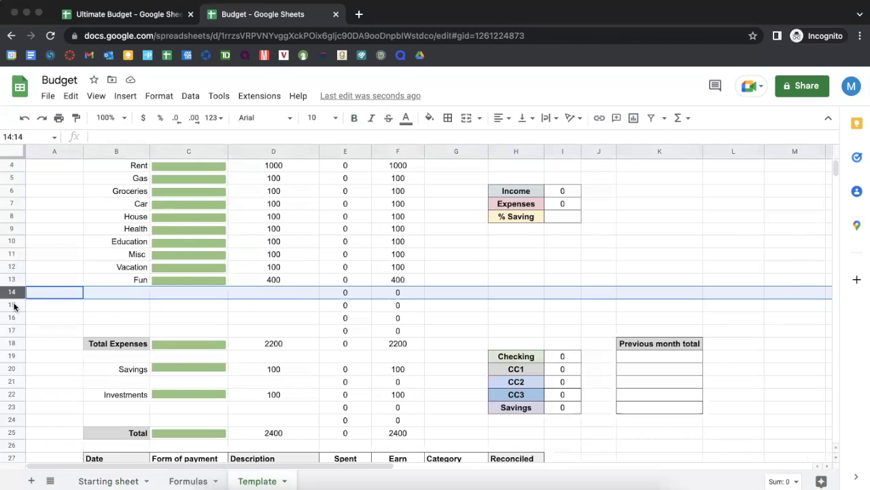
drag(456, 178, 575, 232)
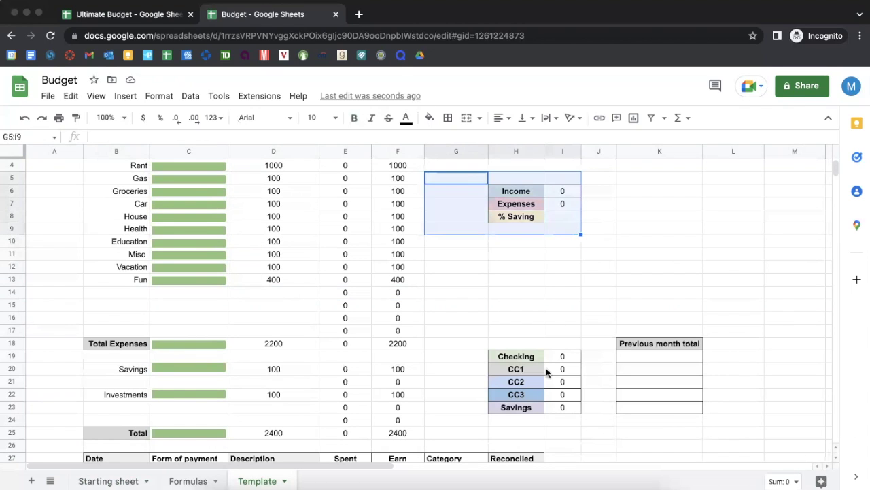
- Move the Income, Expenses and % Saving block up one row, and the account balances block with Previous month total down one row
click(500, 329)
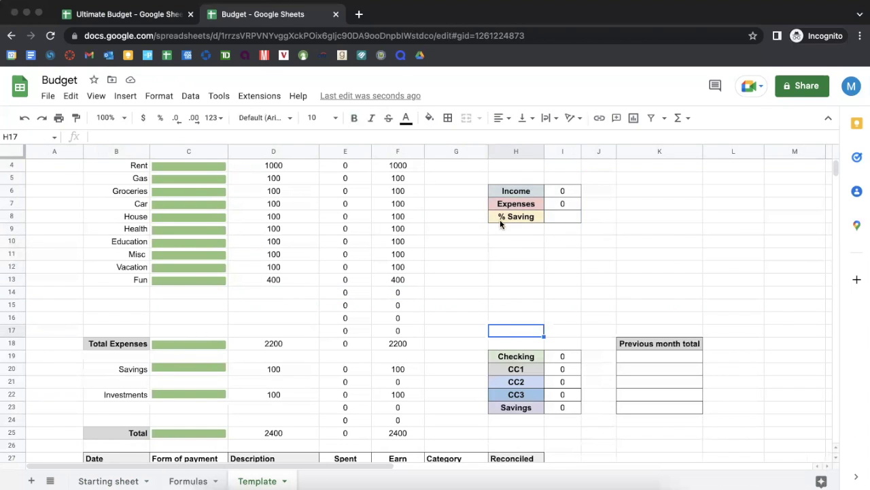
click(11, 294)
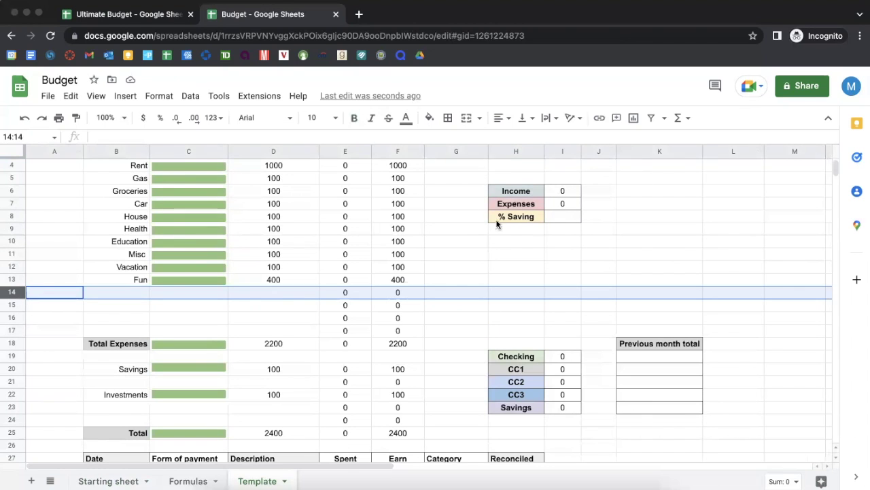
scroll(493, 216, up, 1)
click(480, 202)
drag(494, 190, 559, 237)
drag(509, 190, 517, 178)
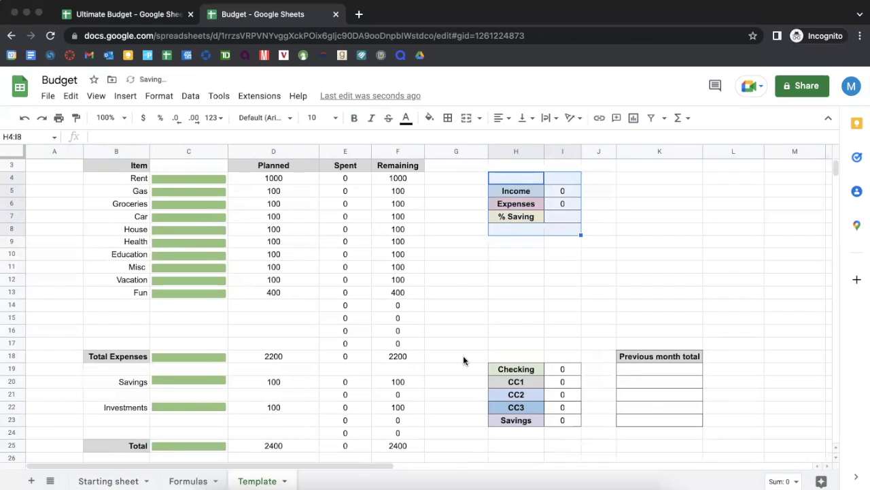
drag(473, 357, 674, 433)
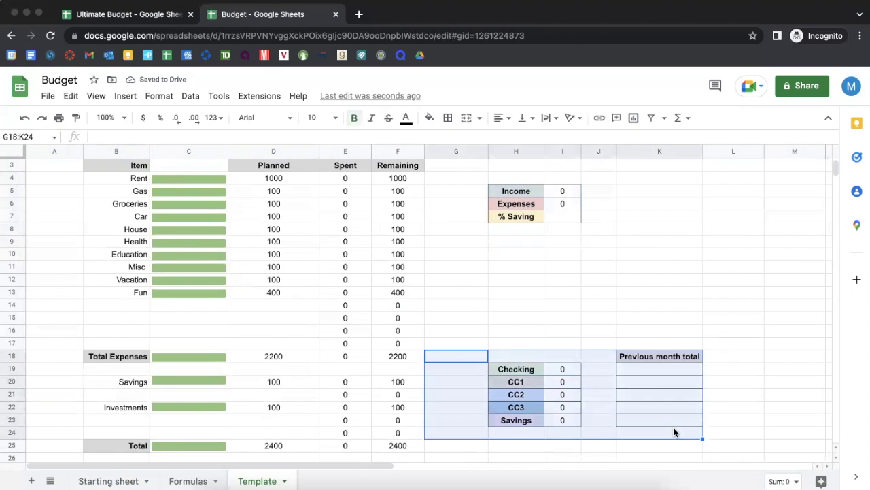
drag(609, 350, 609, 364)
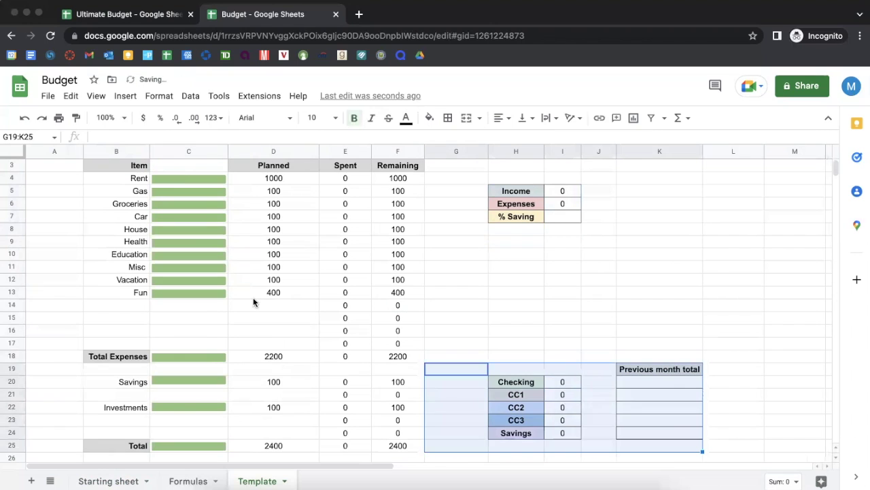
- Delete the unused expense rows 14 to 17 between Fun and Total Expenses
click(14, 304)
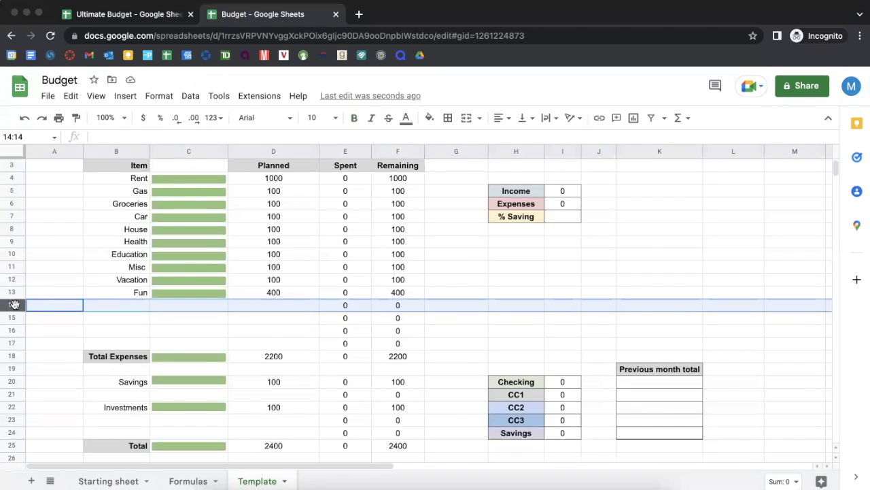
shift+click(10, 340)
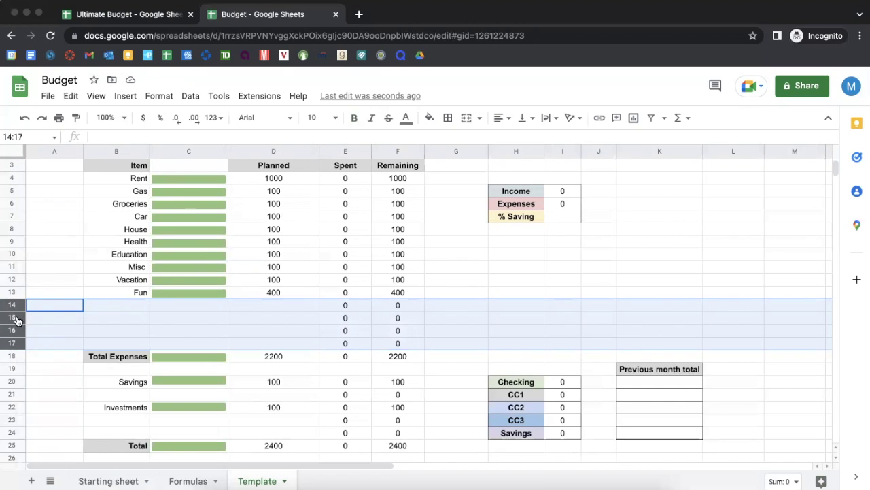
right_click(17, 316)
click(43, 342)
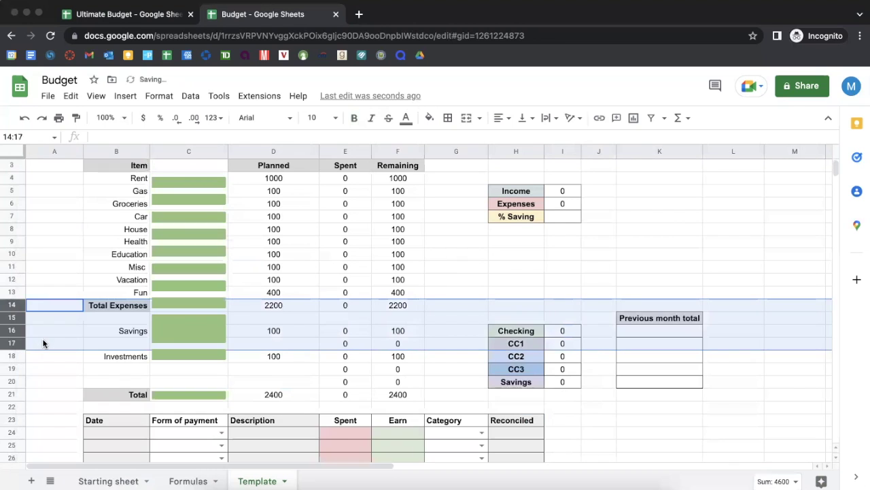
click(37, 293)
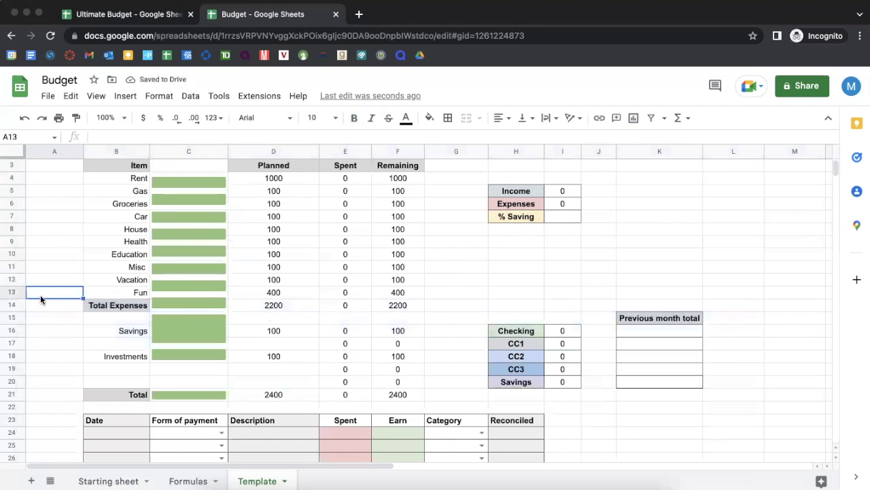
- Shorten the expenses bar chart so its bars line up with the items from Rent through Total Expenses
click(197, 251)
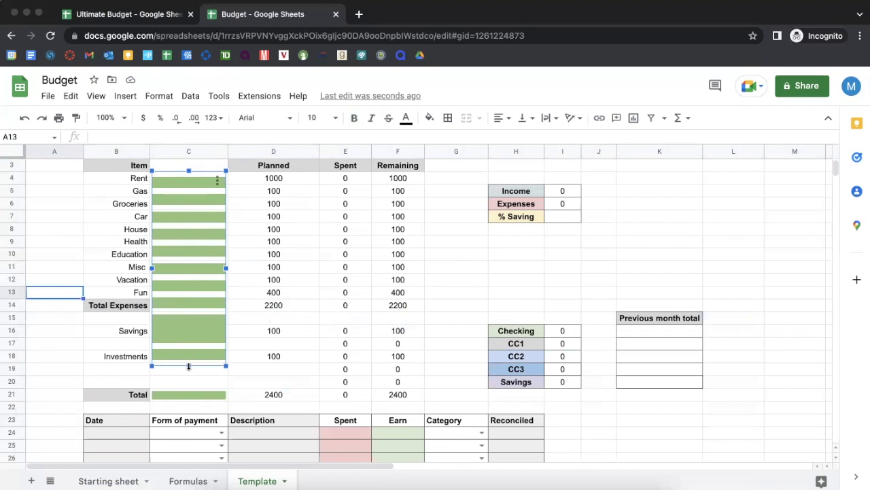
drag(189, 366, 193, 315)
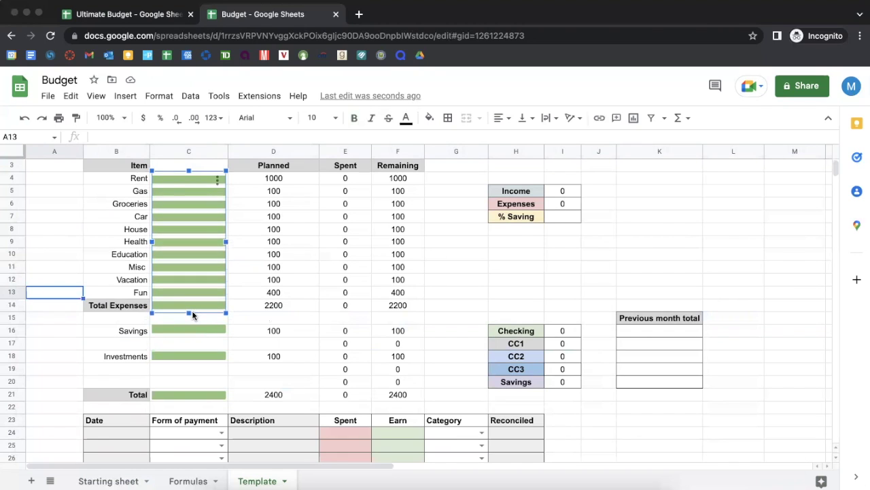
click(246, 346)
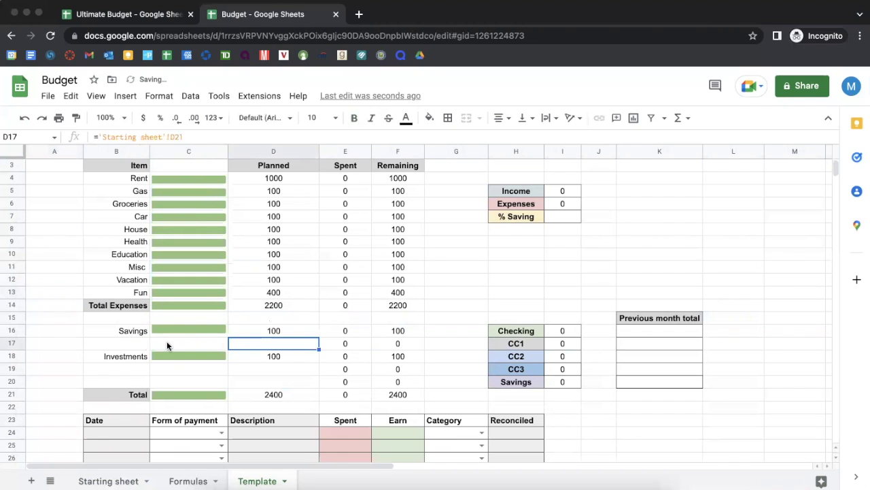
- Move the account balances and Previous month total block up six rows, clear of the unused savings rows, so Checking sits in row 10
click(125, 345)
click(141, 370)
click(139, 381)
click(119, 340)
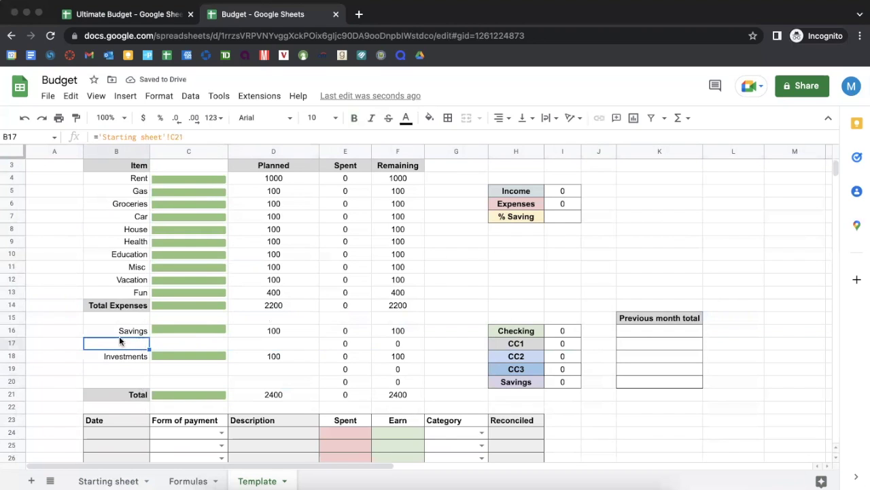
click(8, 344)
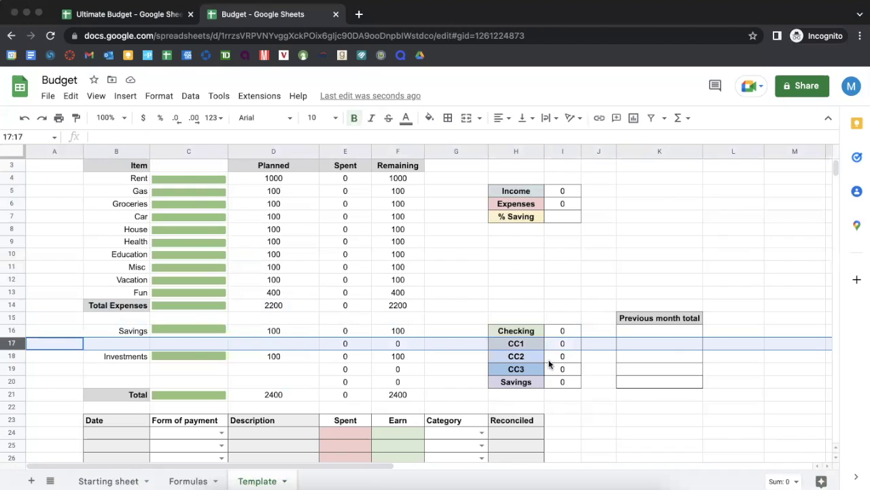
click(484, 278)
drag(503, 306, 656, 396)
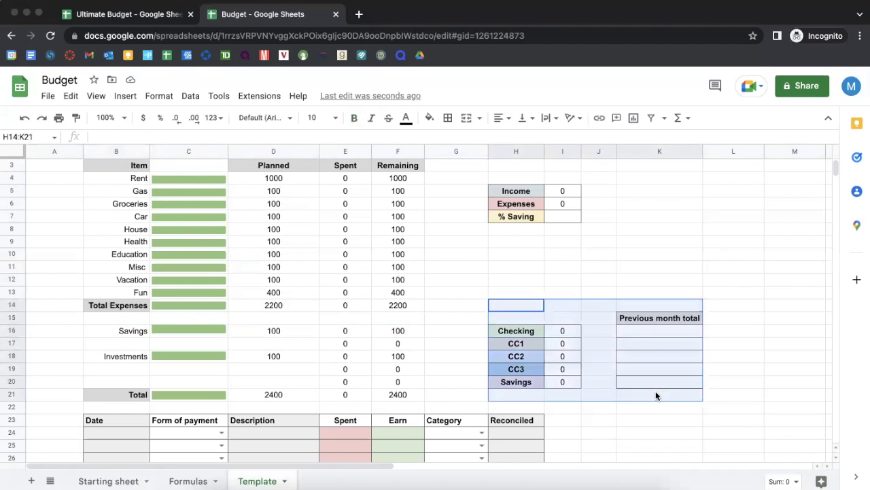
drag(595, 298, 595, 238)
click(549, 359)
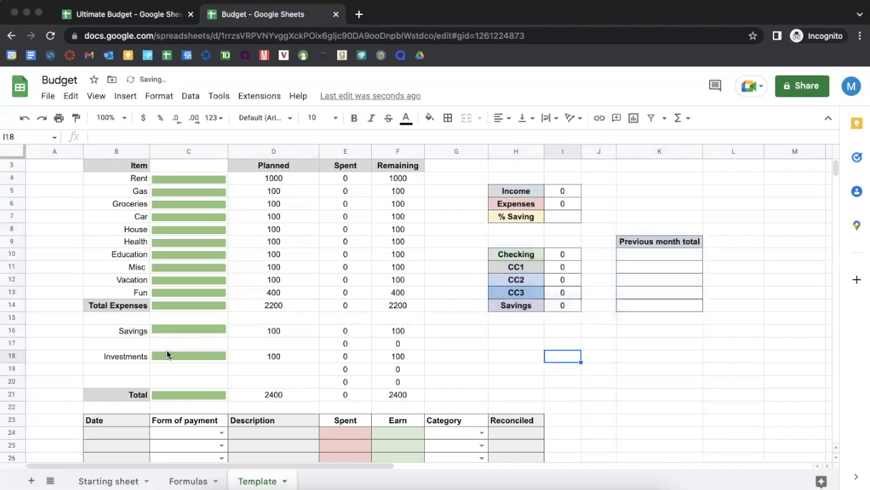
- Delete the empty row 17 between Savings and Investments and the two unused rows above Total
click(9, 344)
right_click(10, 344)
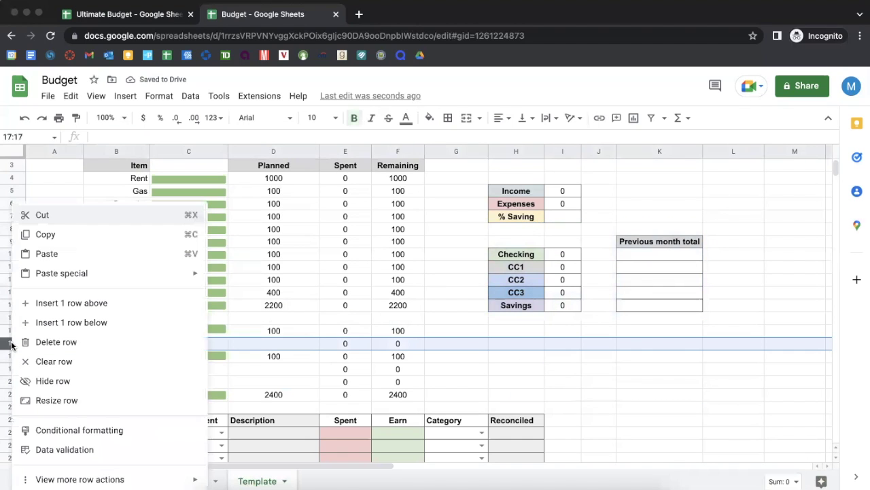
click(40, 342)
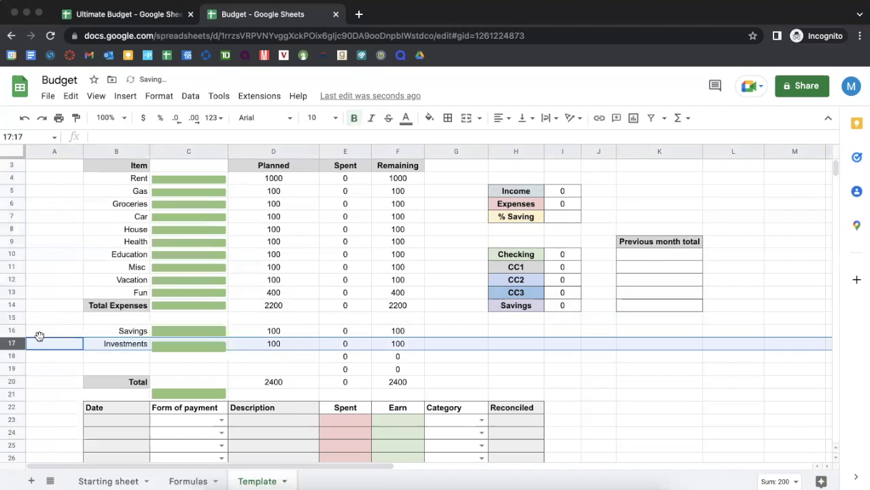
click(12, 356)
shift+click(12, 369)
right_click(11, 368)
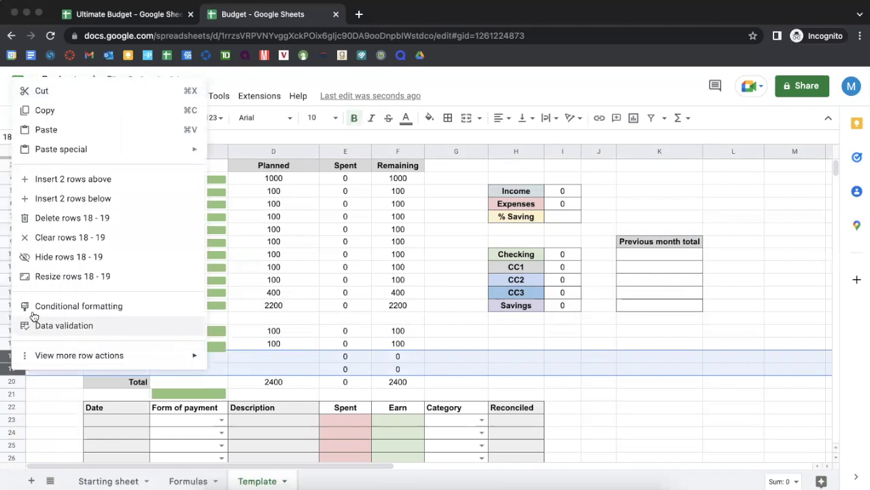
click(72, 218)
- Shorten the savings bar chart so its bars line up with the Savings, Investments and Total rows
click(193, 327)
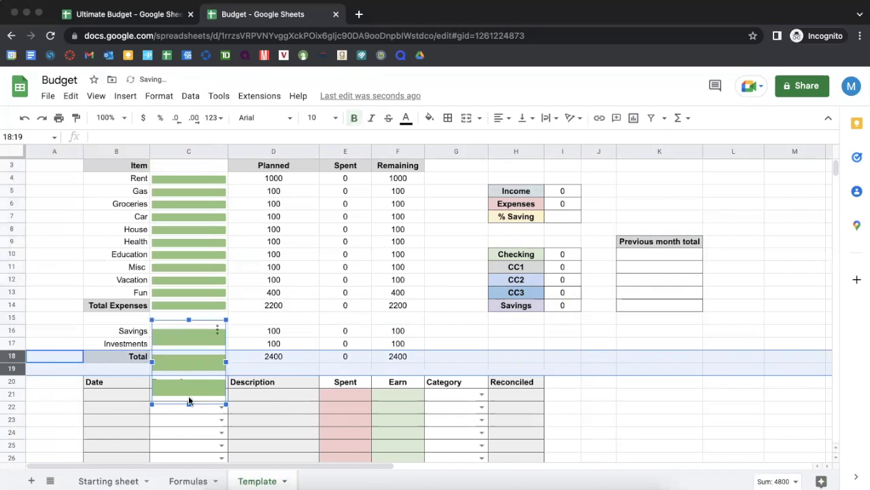
drag(190, 403, 193, 365)
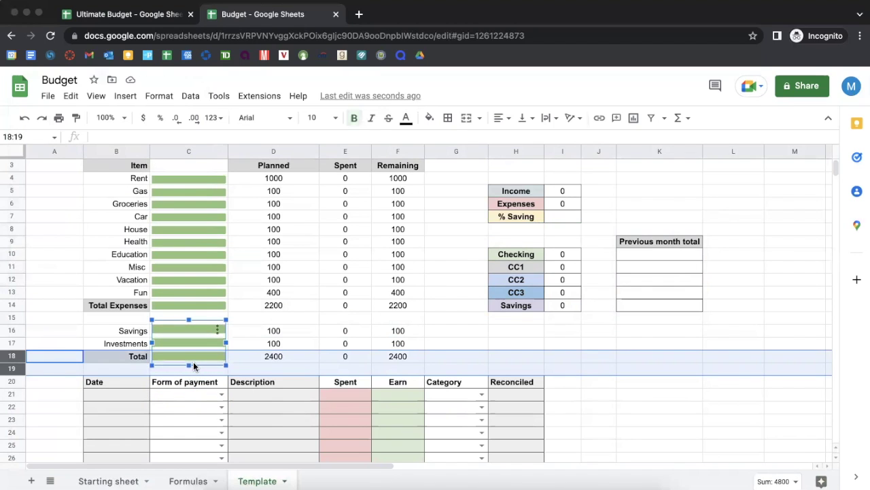
click(451, 331)
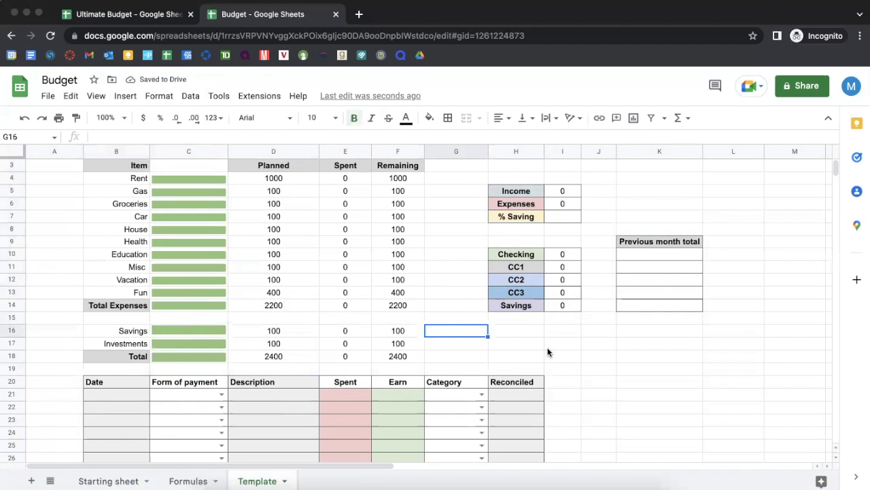
- Move the account balances and Previous month total block down two rows so Checking sits in row 12, and close the Dictionary window
scroll(548, 352, up, 1)
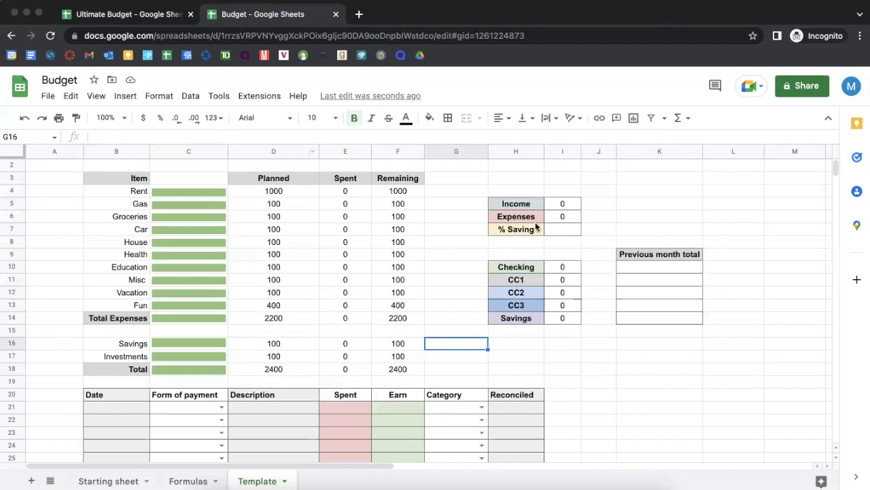
drag(493, 246, 682, 322)
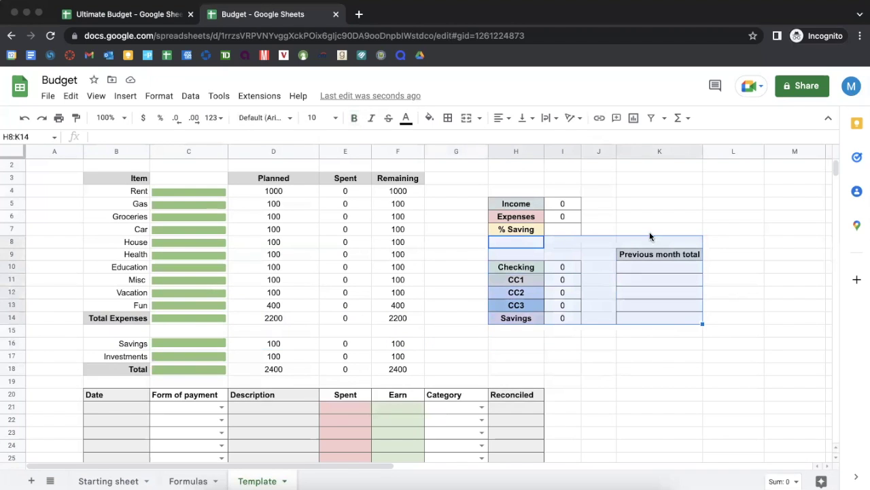
drag(650, 236, 643, 271)
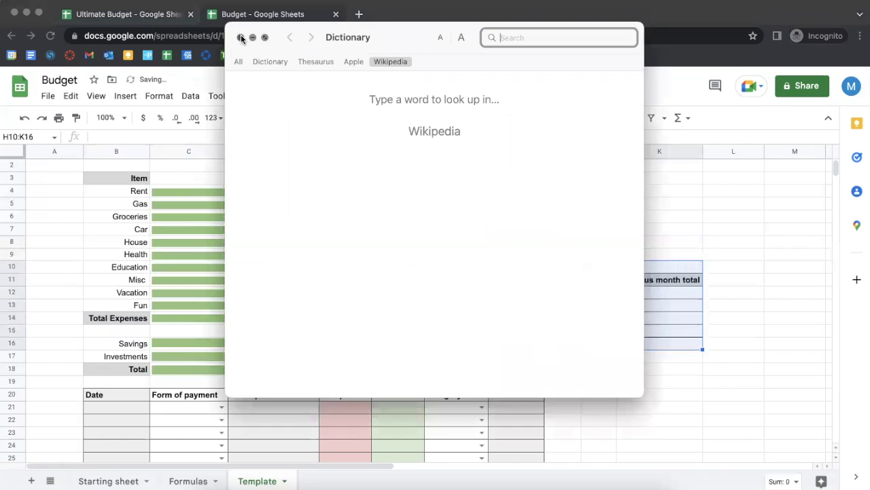
key(super+w)
click(597, 367)
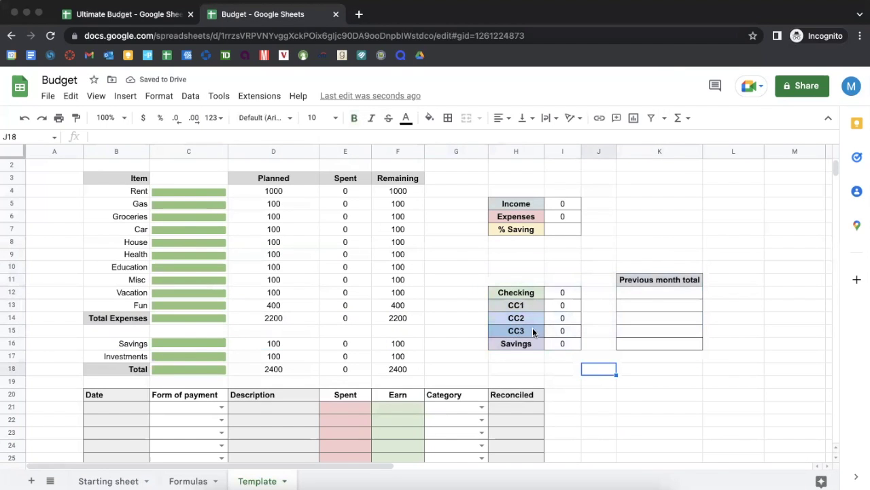
- Replace the CC3 account row by moving the Savings row H16:K16 onto it in row 15
click(511, 333)
click(565, 328)
key(Left)
click(560, 331)
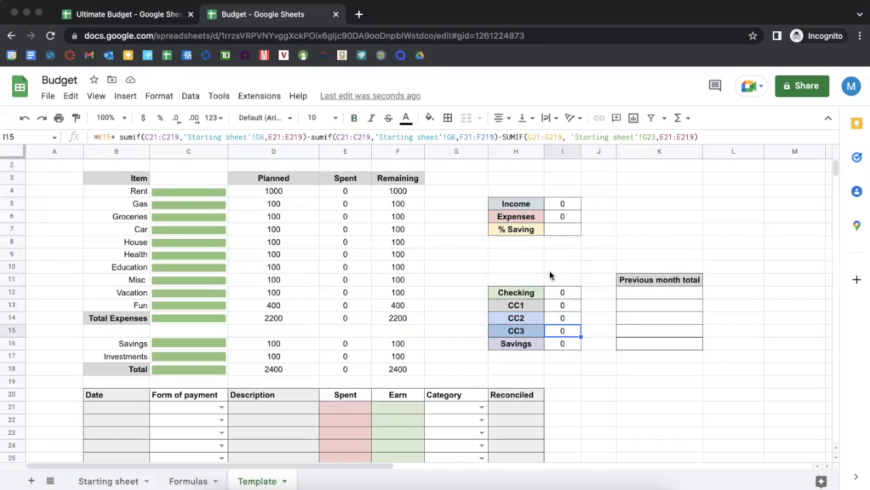
click(515, 331)
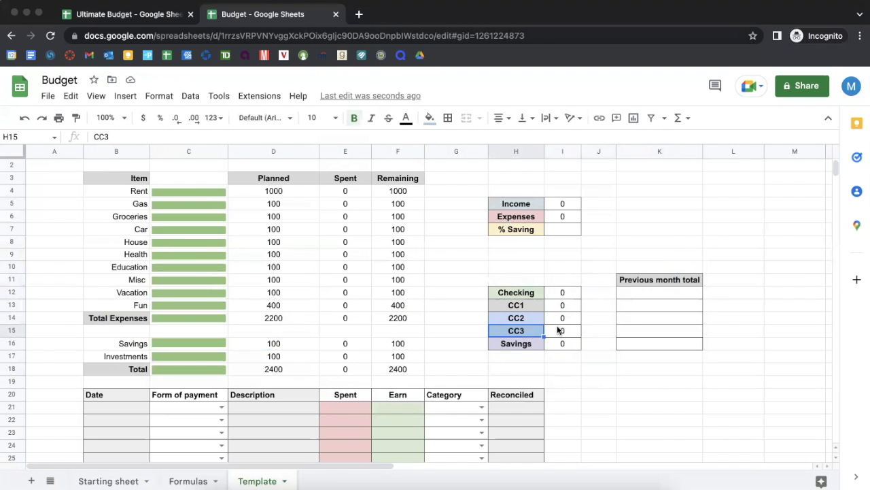
shift+click(647, 330)
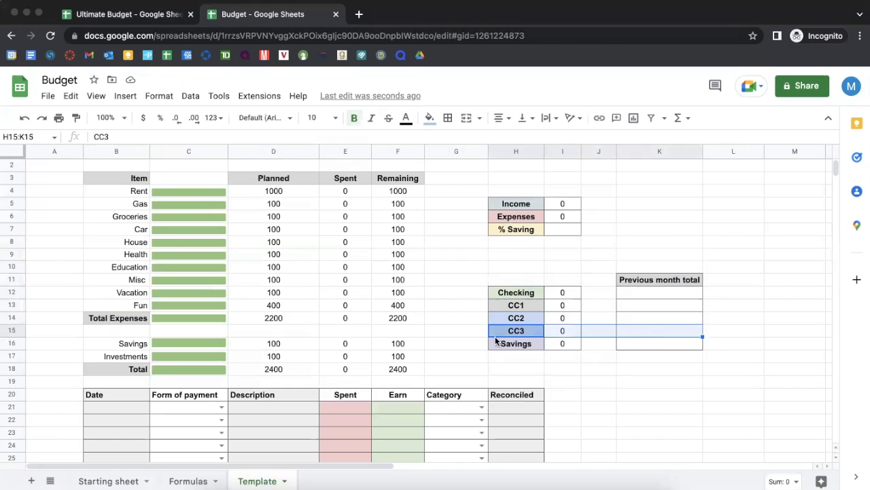
click(498, 343)
shift+click(659, 343)
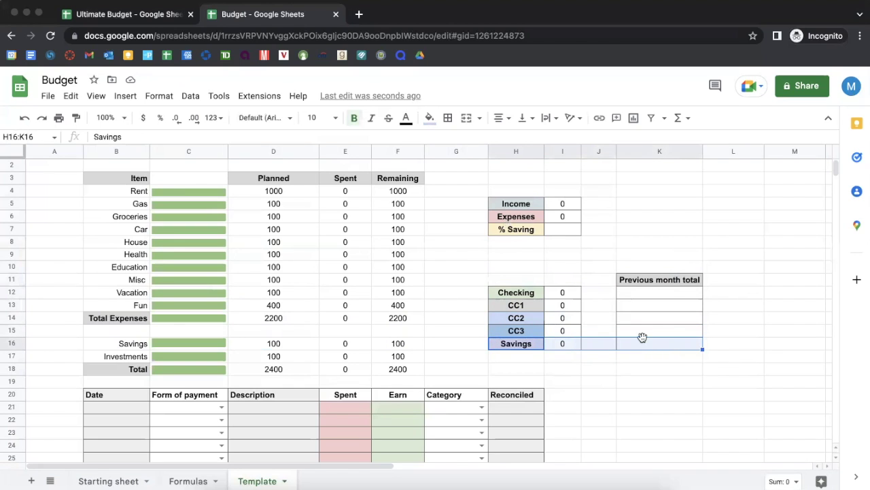
drag(642, 337, 641, 331)
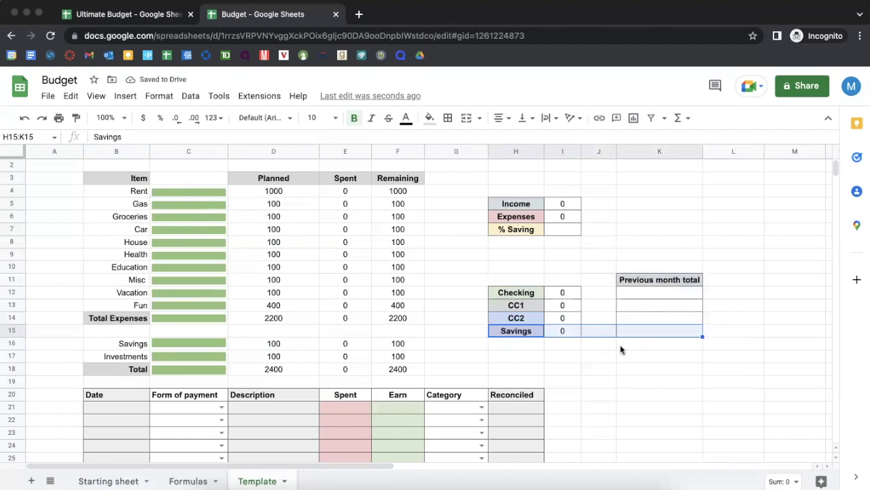
click(524, 331)
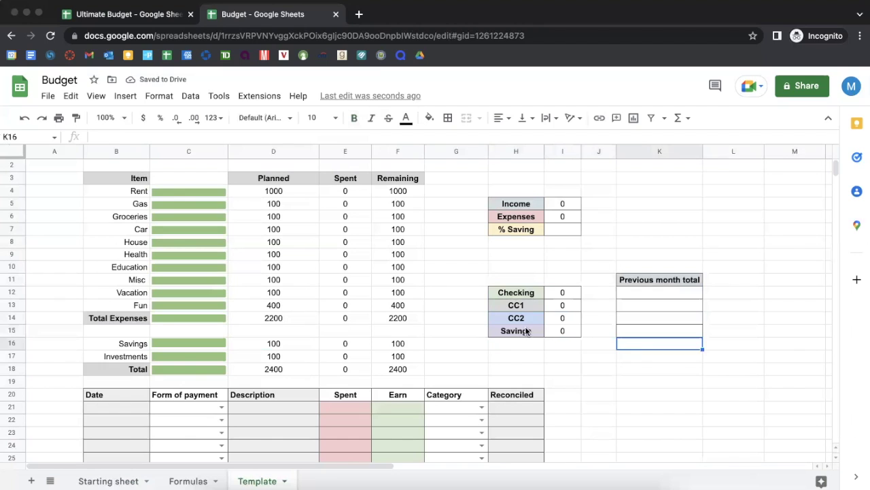
click(525, 318)
key(Right)
key(Right)
key(Right)
key(Down)
key(Down)
key(Down)
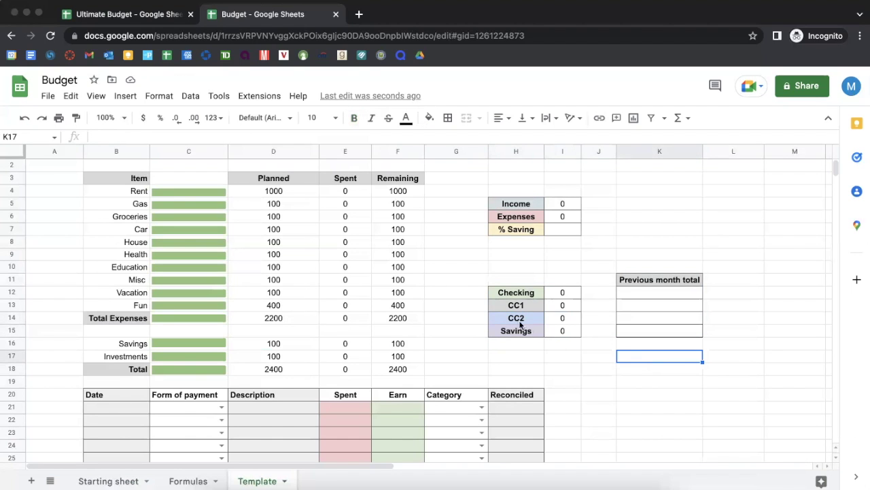
- Apply borders around all cells of the CC2 and Savings account rows in H14:I15
click(499, 318)
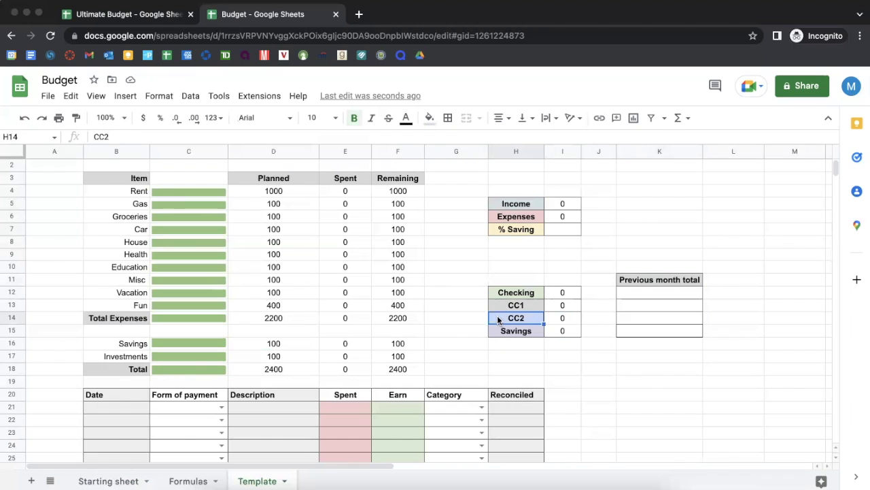
shift+click(565, 332)
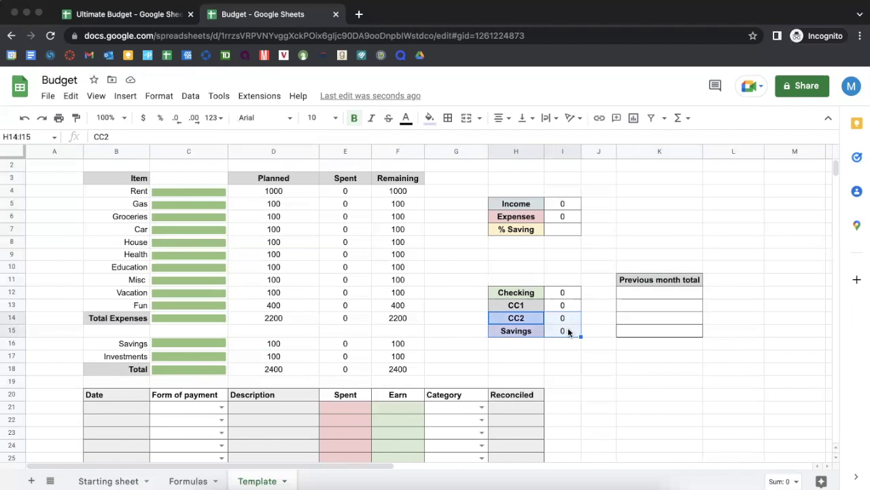
click(448, 119)
click(454, 142)
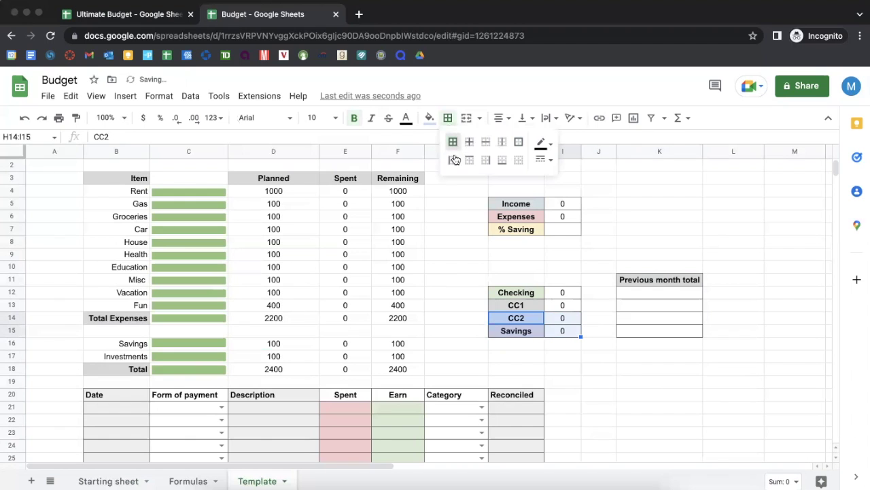
click(565, 327)
click(598, 356)
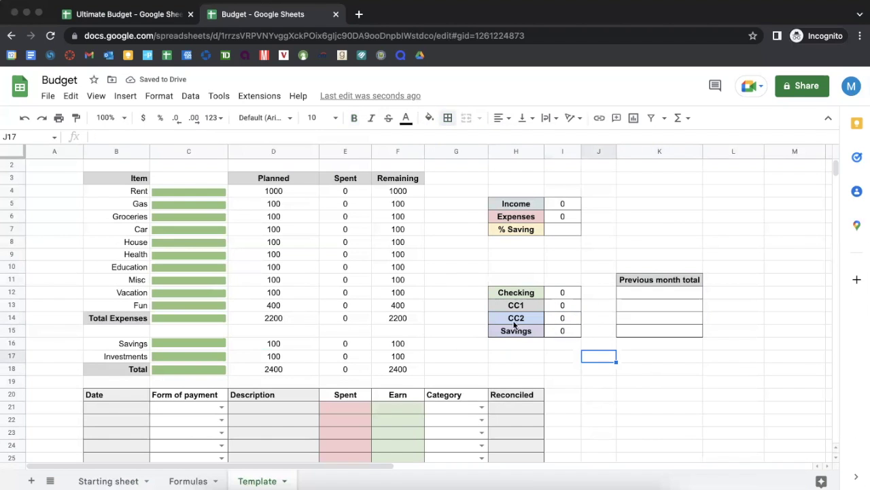
- Start the first transaction in row 21 with date 10/1, form of payment Check and description "rent"
scroll(558, 377, down, 1)
scroll(558, 376, up, 1)
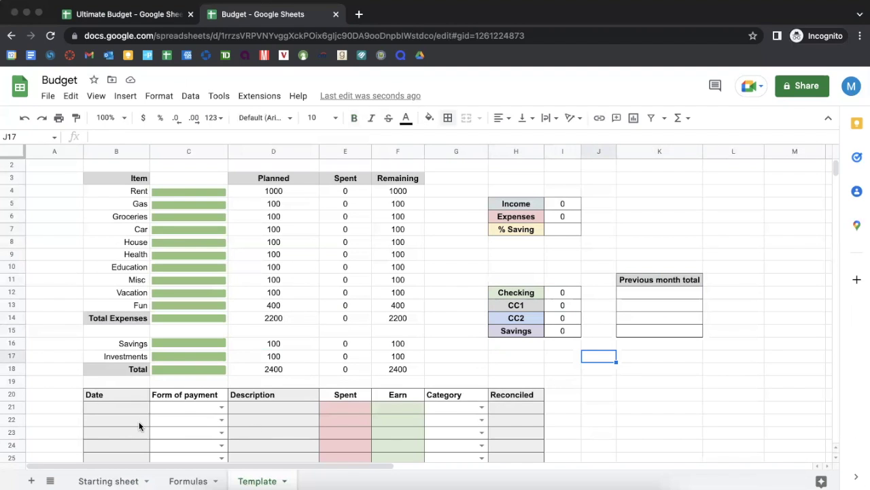
scroll(657, 327, down, 1)
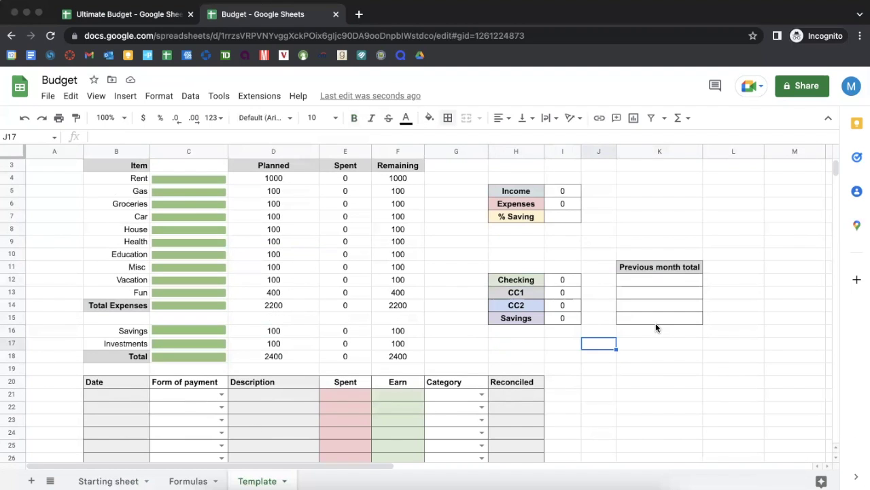
scroll(657, 328, up, 1)
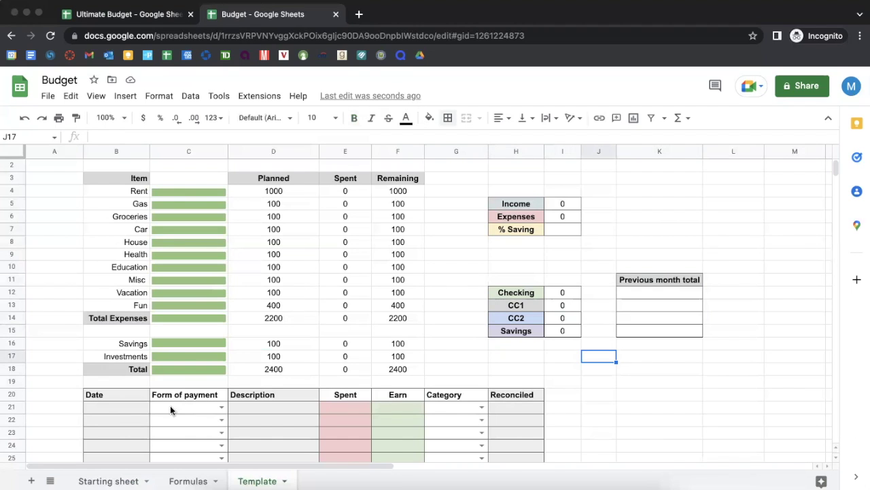
click(123, 409)
text(10/1)
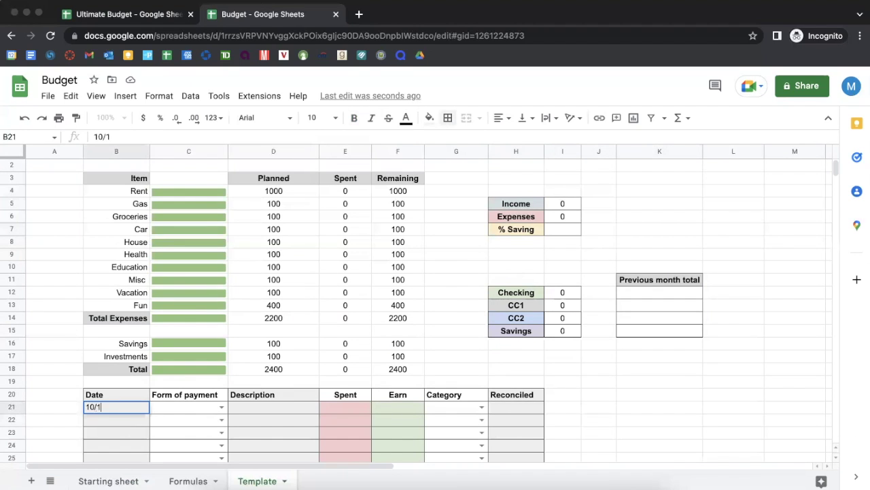
key(Tab)
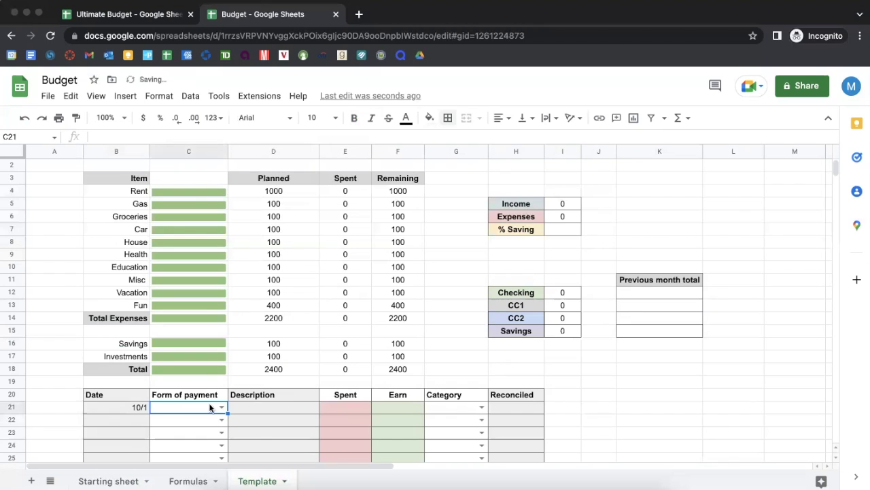
click(221, 407)
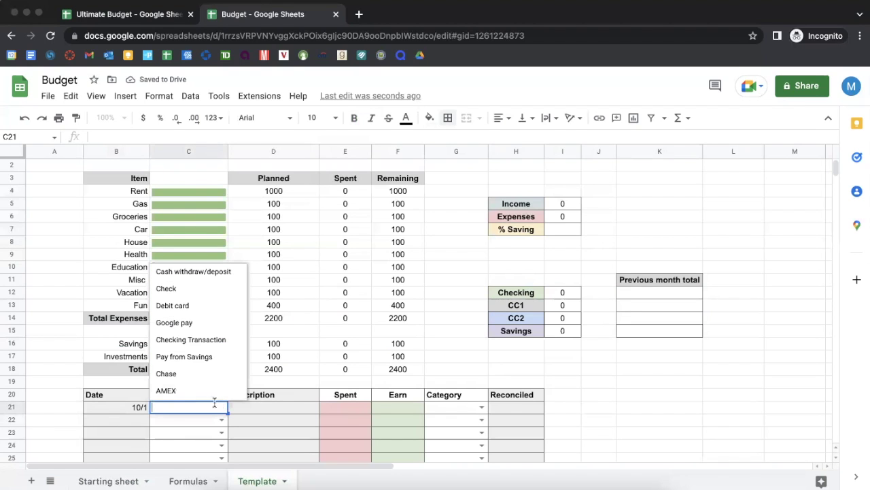
click(210, 292)
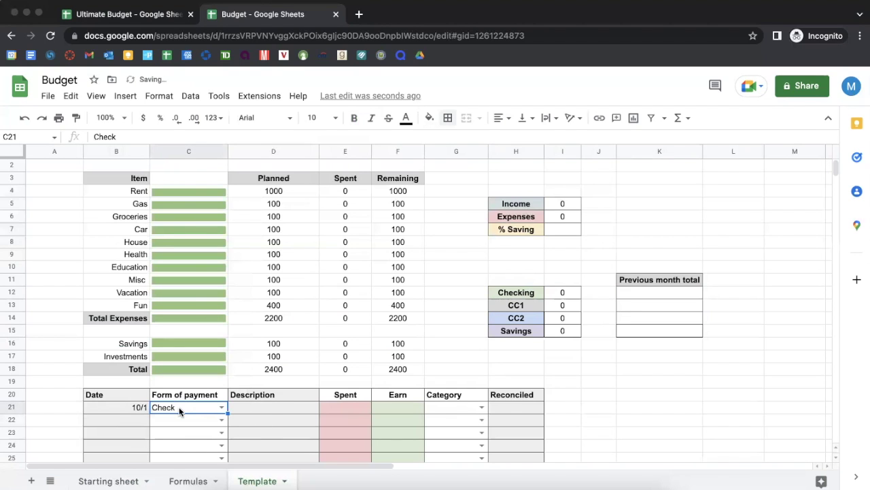
click(297, 406)
text(rent)
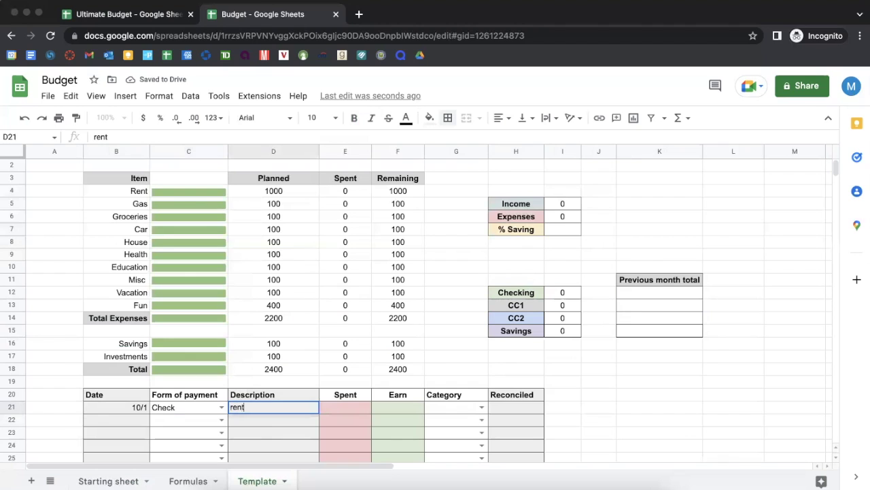
click(648, 292)
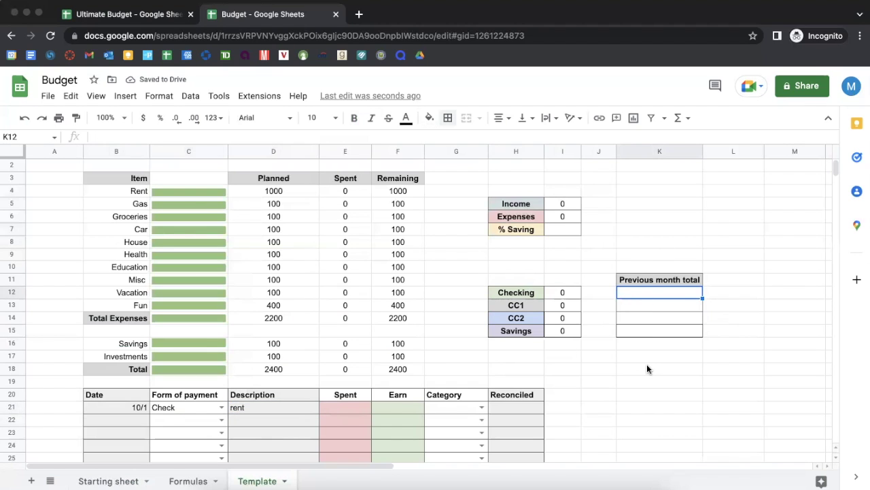
- Rename the CC1 account label to AMEX and the CC2 label to Chase
double_click(526, 305)
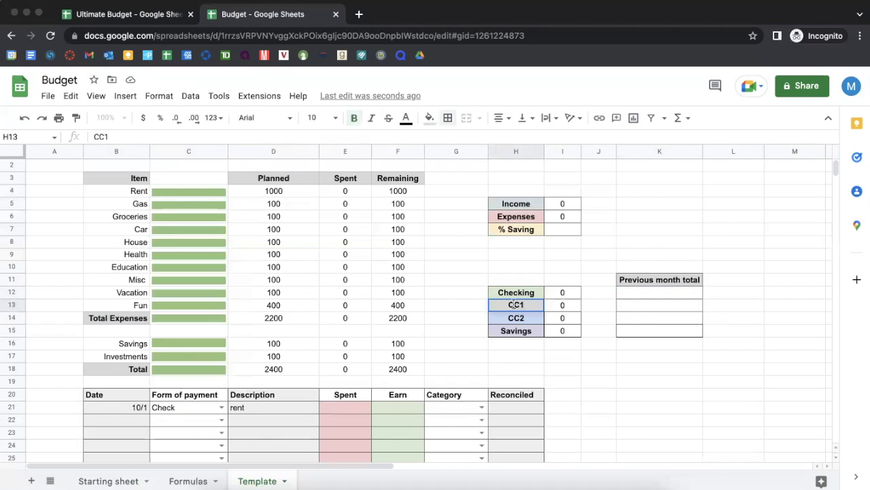
key(BackSpace)
key(BackSpace)
key(BackSpace)
text(AMEX)
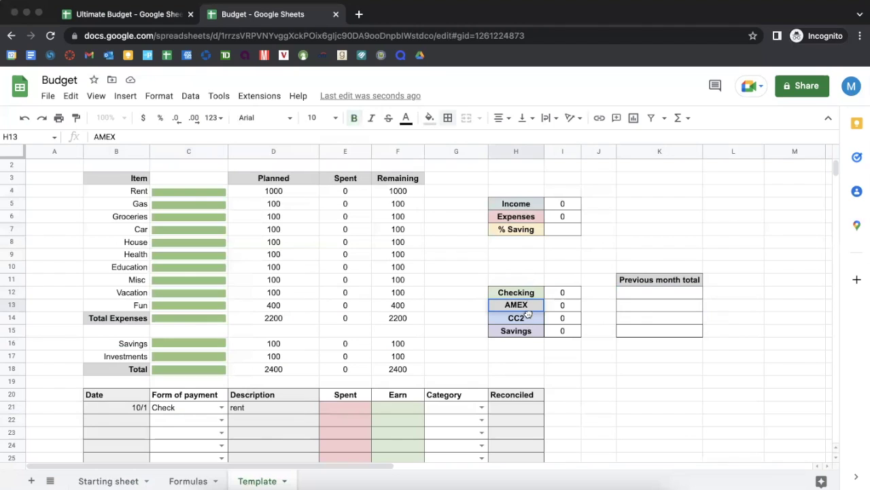
key(Return)
text(Chas)
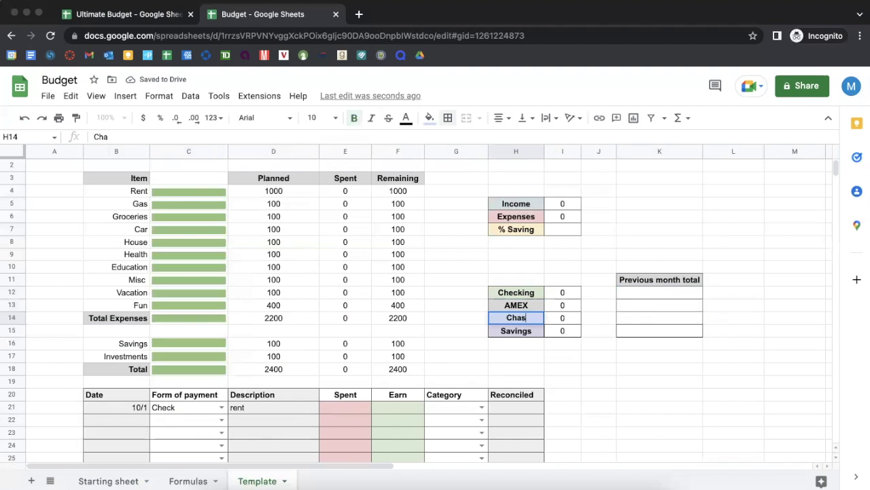
text(e)
click(599, 316)
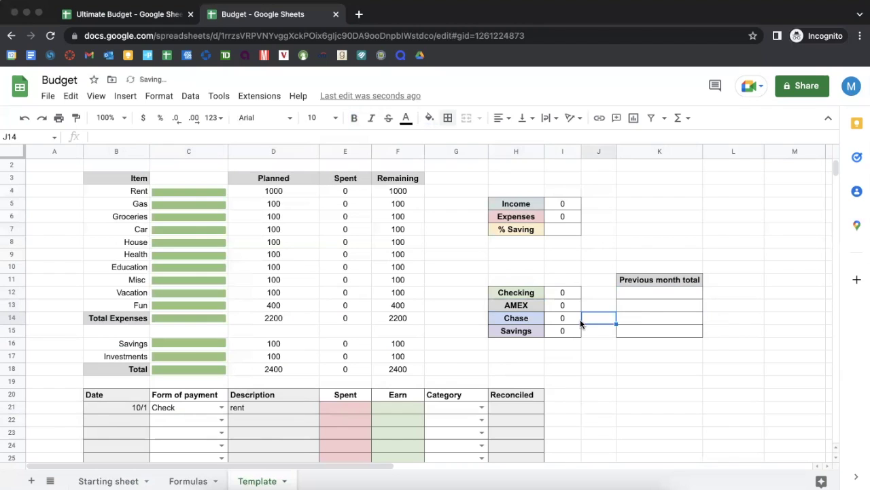
- Enter the previous month totals: 1000 for Checking, 400 for AMEX, 300 for Chase and 1000 for Savings
click(659, 280)
click(665, 292)
text(1000)
click(675, 307)
text(100)
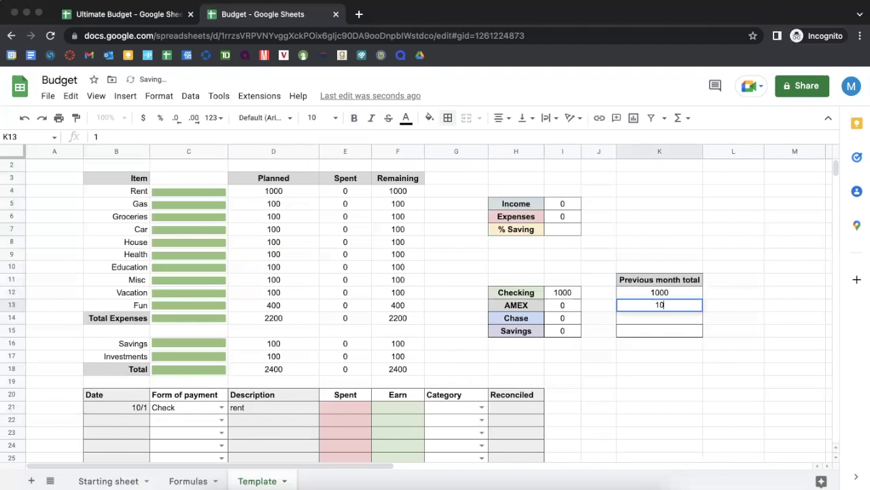
key(BackSpace)
key(BackSpace)
key(BackSpace)
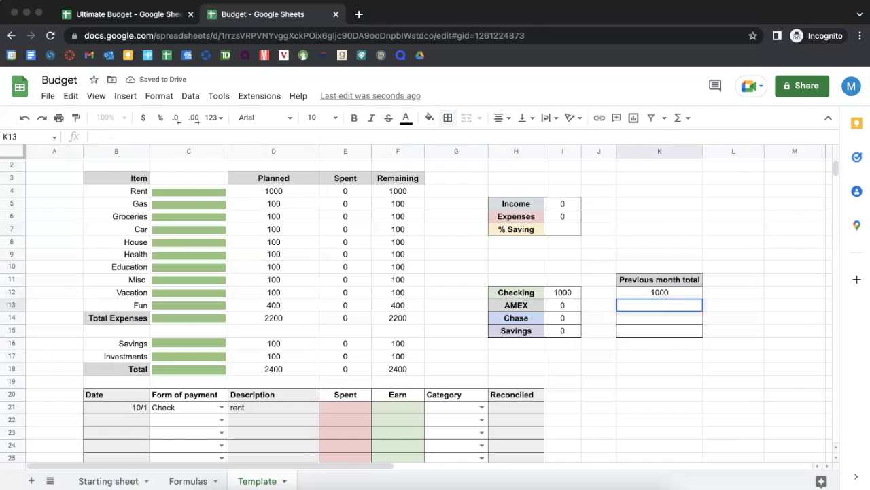
text(400)
click(676, 319)
text(300)
click(660, 331)
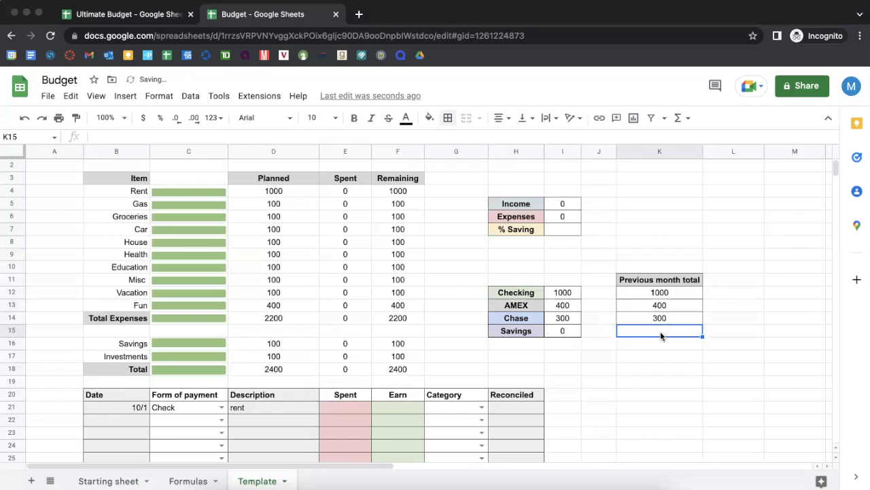
text(1000)
key(Return)
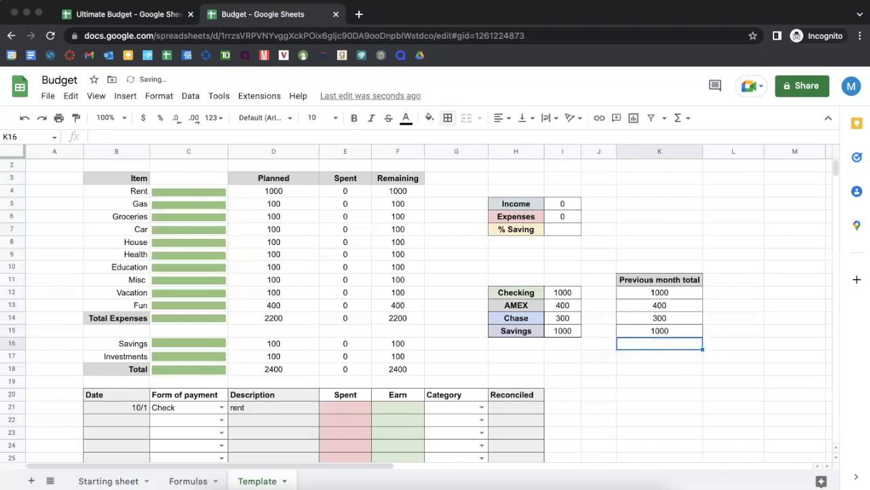
- Complete the rent transaction in row 21 with 1500 as Spent and Rent as its category
click(679, 291)
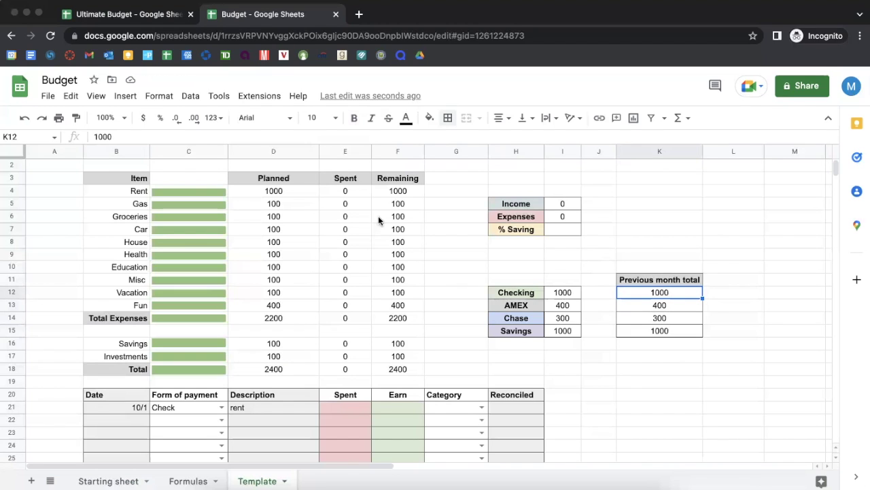
click(136, 407)
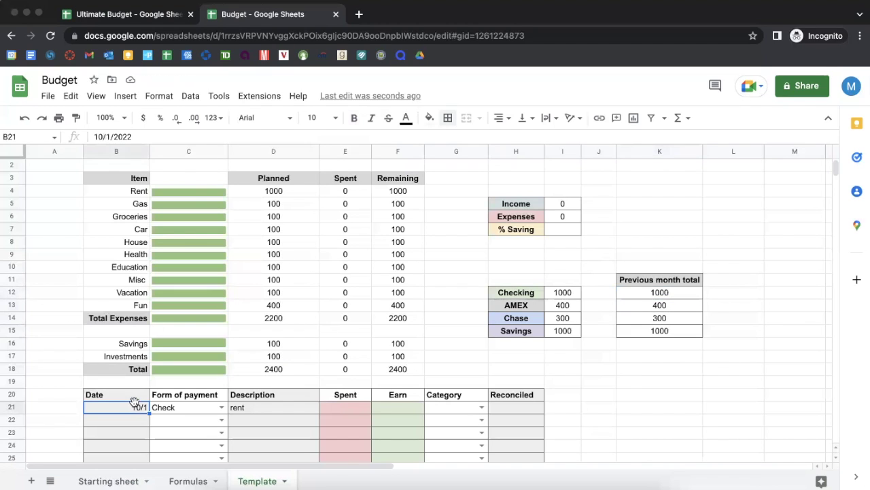
click(167, 408)
click(235, 408)
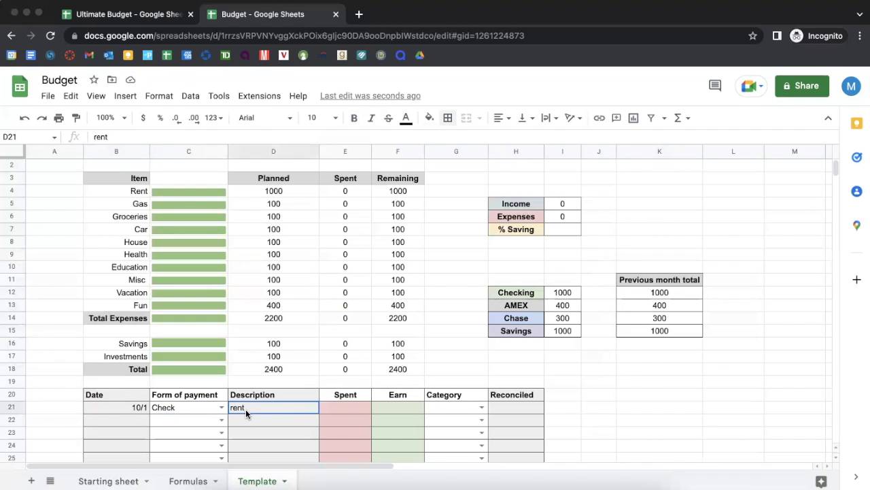
click(353, 406)
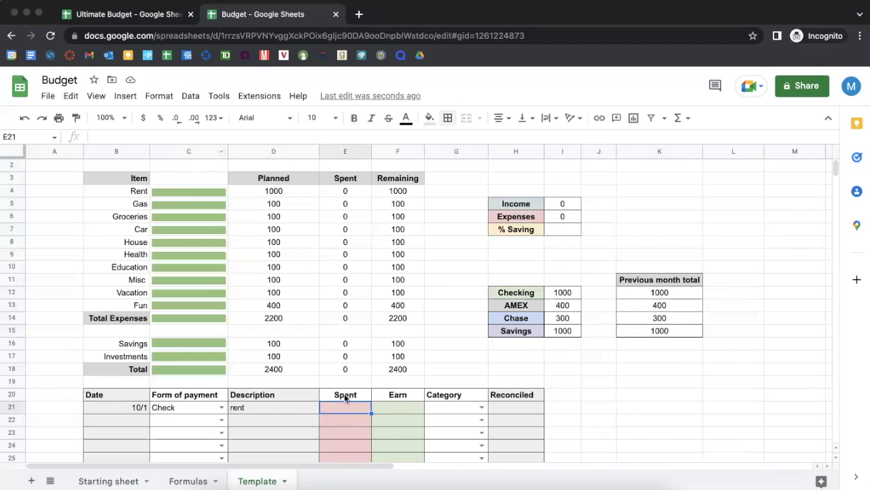
text(1500)
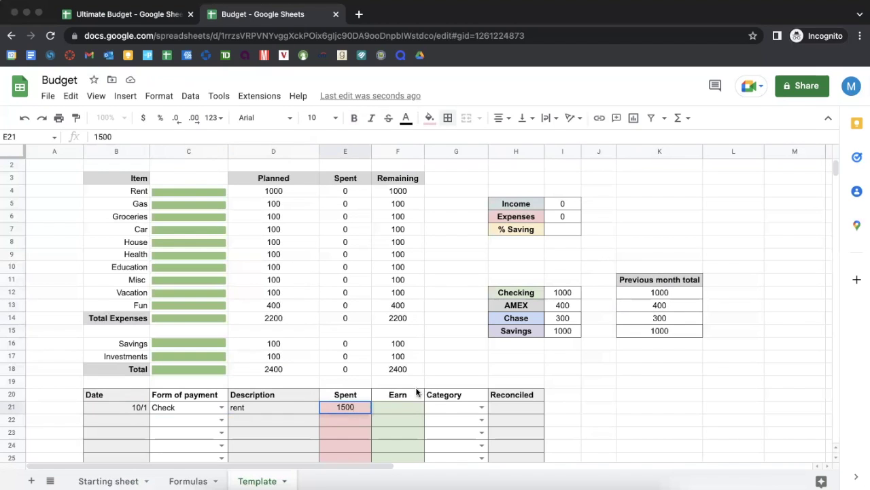
click(457, 412)
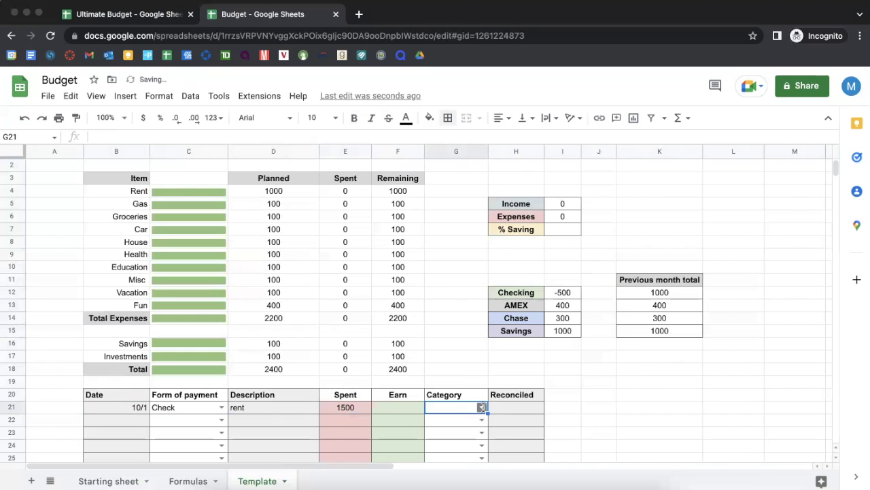
click(481, 406)
click(478, 391)
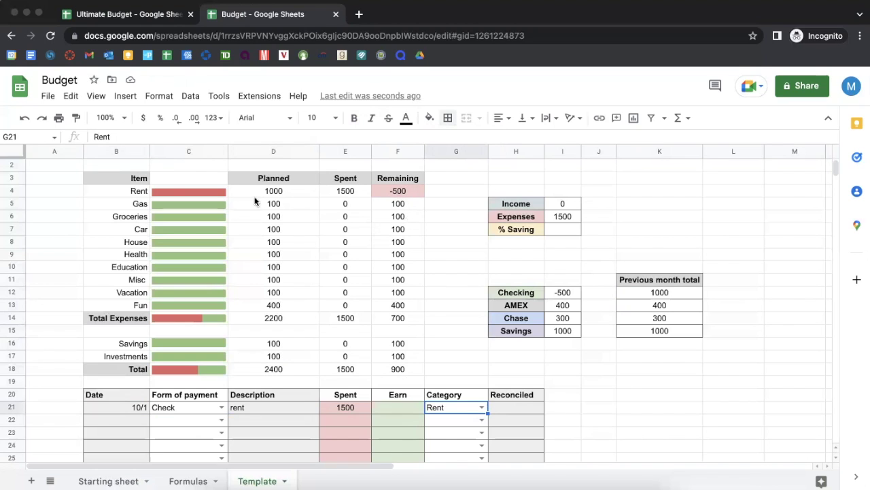
- Examine the Checking balance and its formula against the previous month total, as well as the Expenses amount
click(555, 293)
click(646, 294)
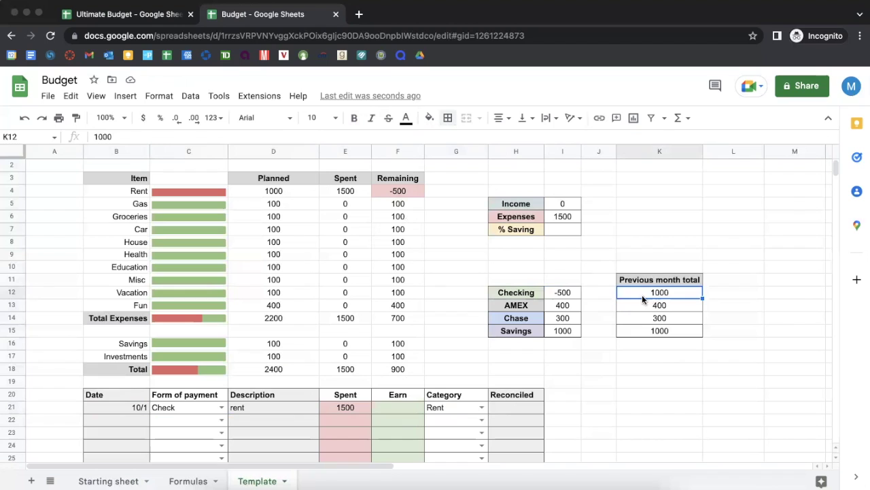
click(571, 295)
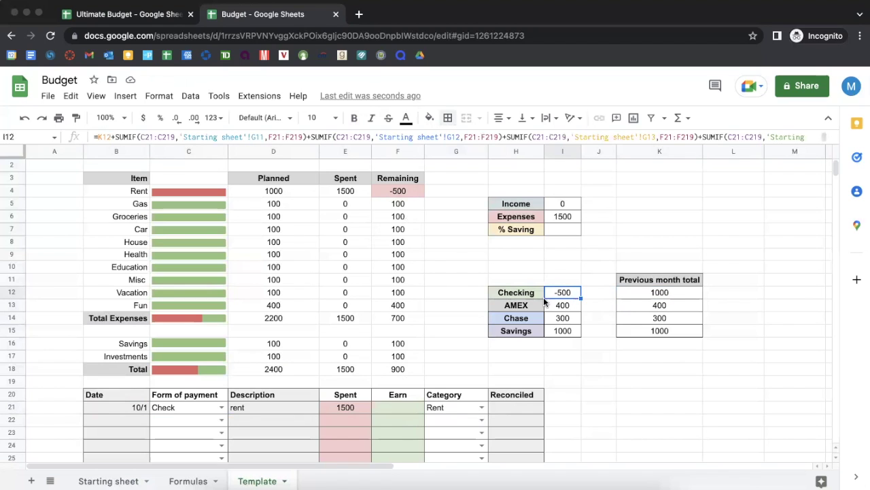
click(560, 283)
click(575, 217)
click(609, 221)
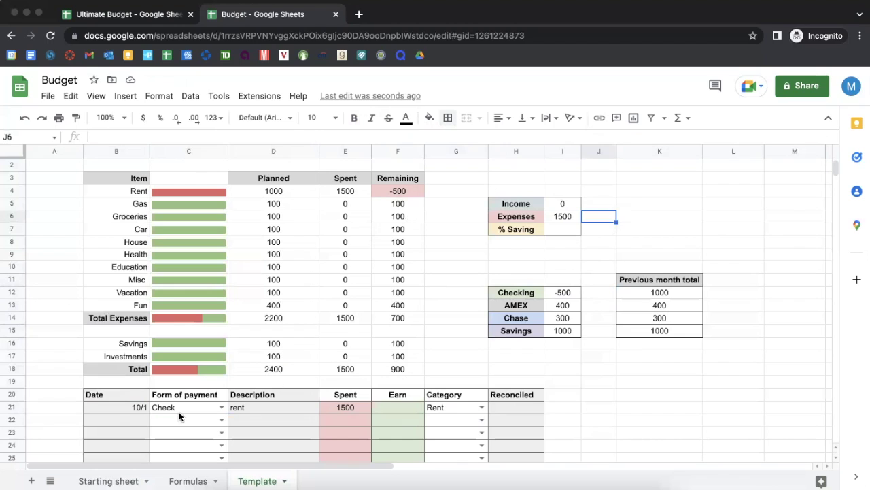
- Start a transaction in row 22 dated 10/2 with Google pay as form of payment and "rent money" as description
click(148, 420)
text(10)
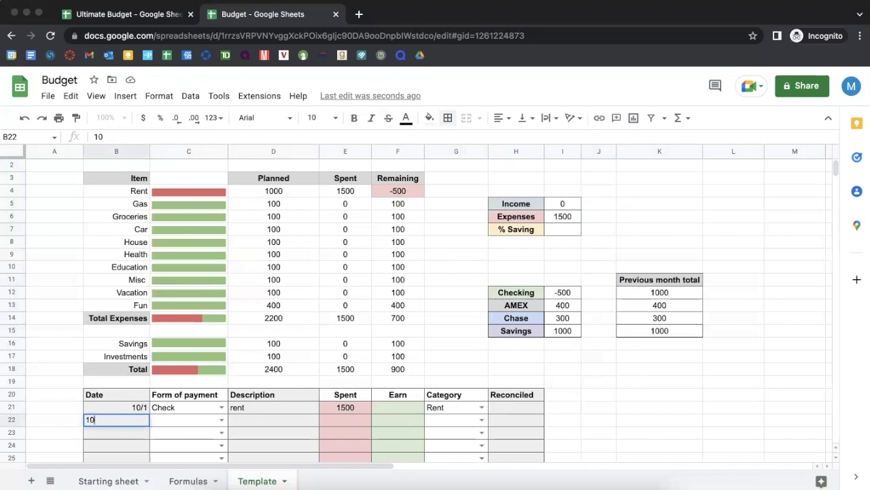
text(/2)
key(Tab)
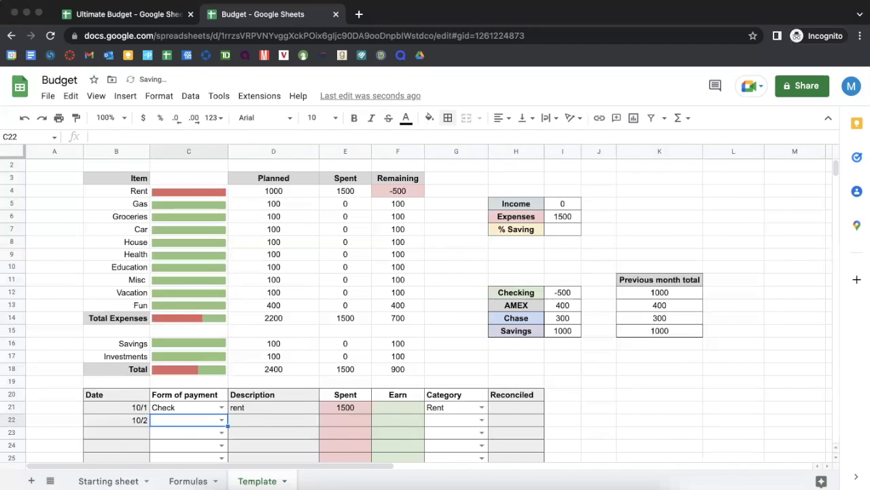
click(222, 419)
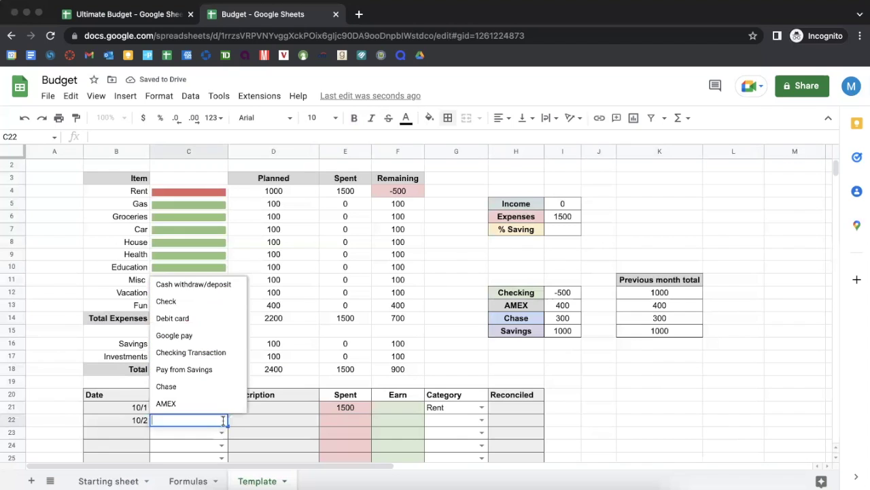
click(221, 339)
click(260, 421)
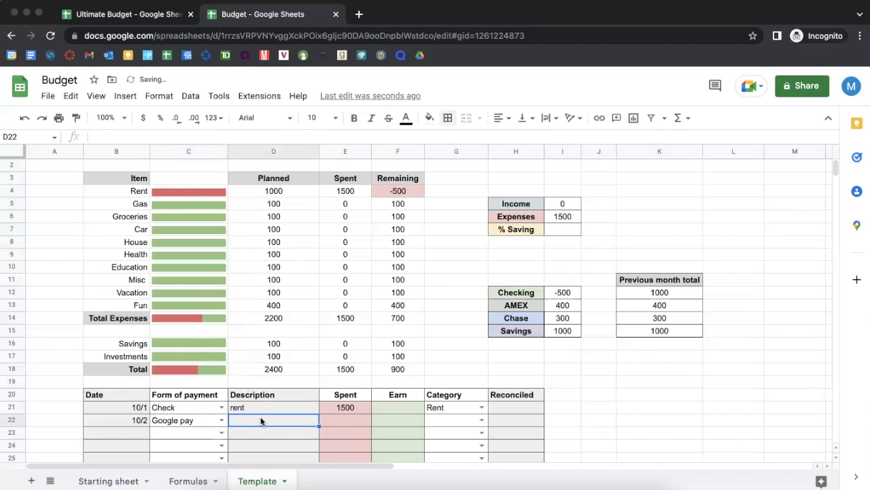
text(rent money)
key(Tab)
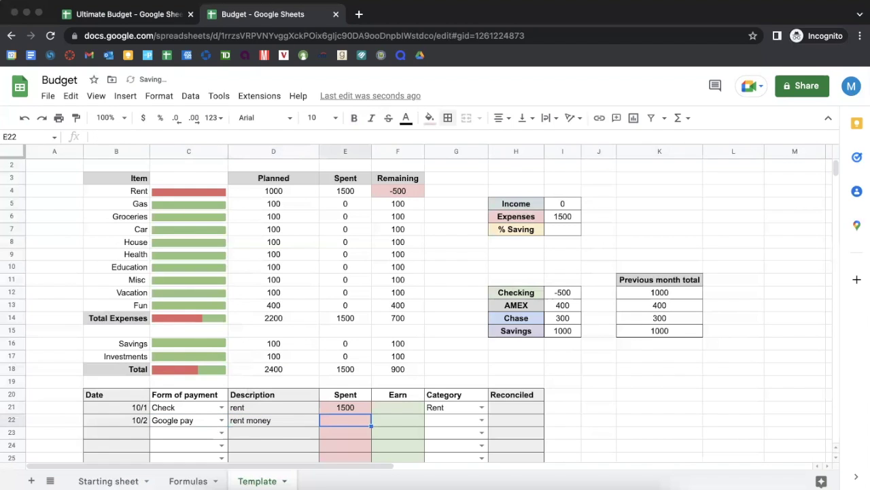
- Enter 750 as Earn for the rent money transaction, leaving Spent empty, and set its category to Rent
text(750)
key(BackSpace)
key(BackSpace)
key(BackSpace)
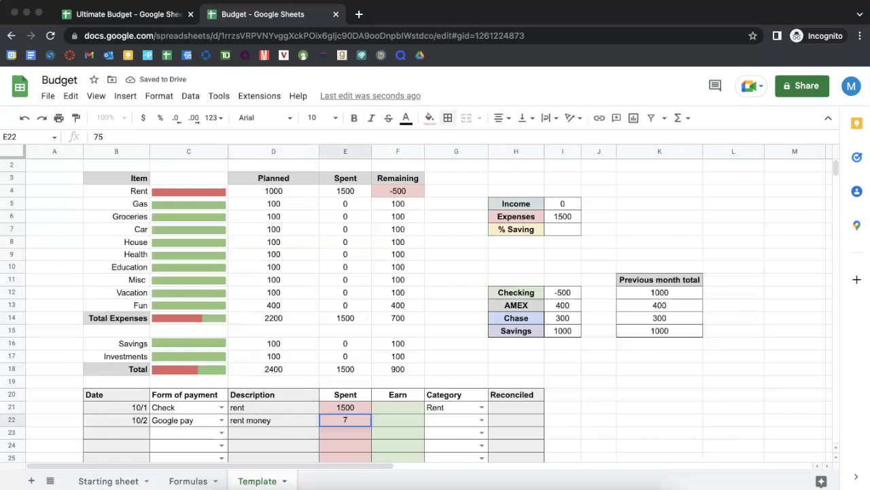
click(397, 417)
text(750)
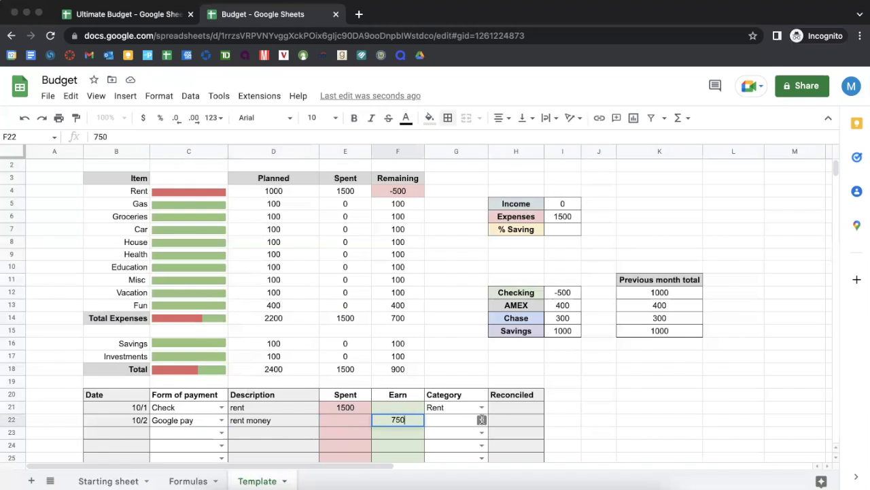
click(480, 420)
click(465, 403)
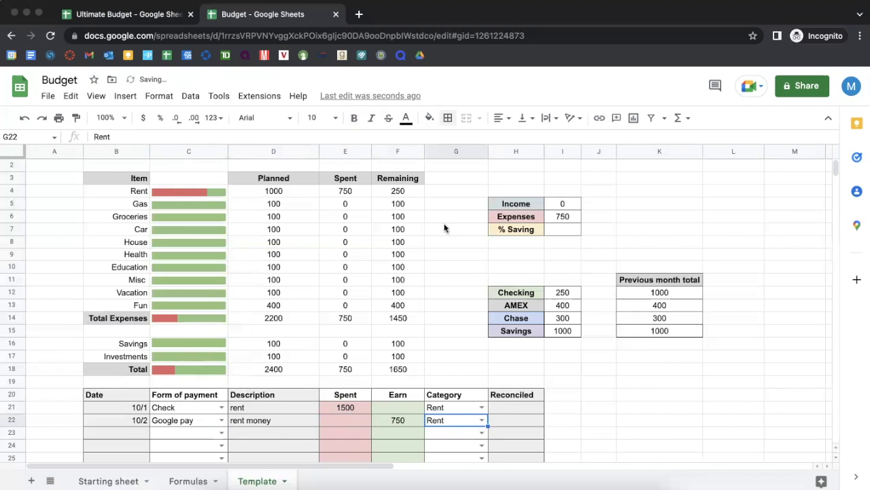
- Examine the Income and Expenses amounts, the Spent and Remaining amounts for Rent, and the Checking balance
click(563, 208)
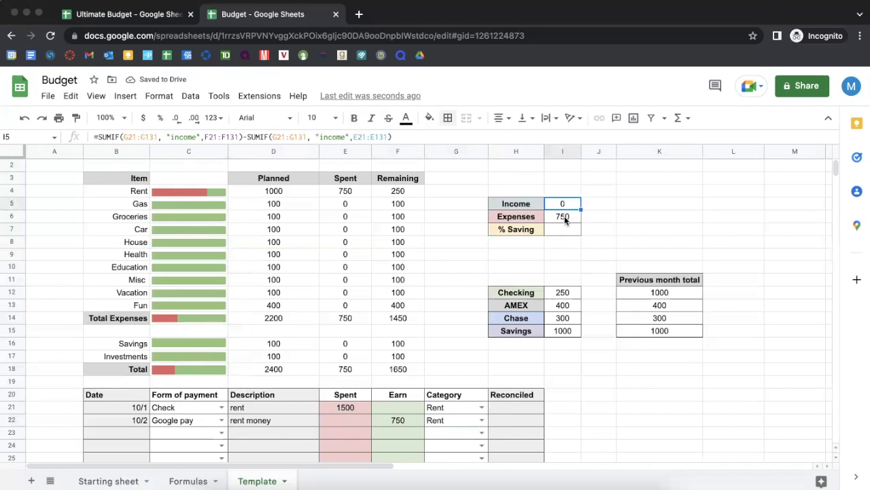
click(565, 217)
click(345, 191)
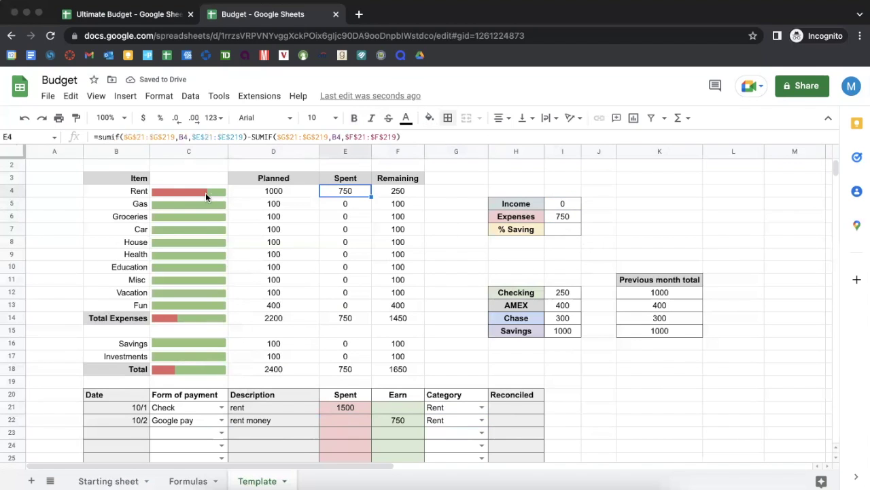
click(390, 194)
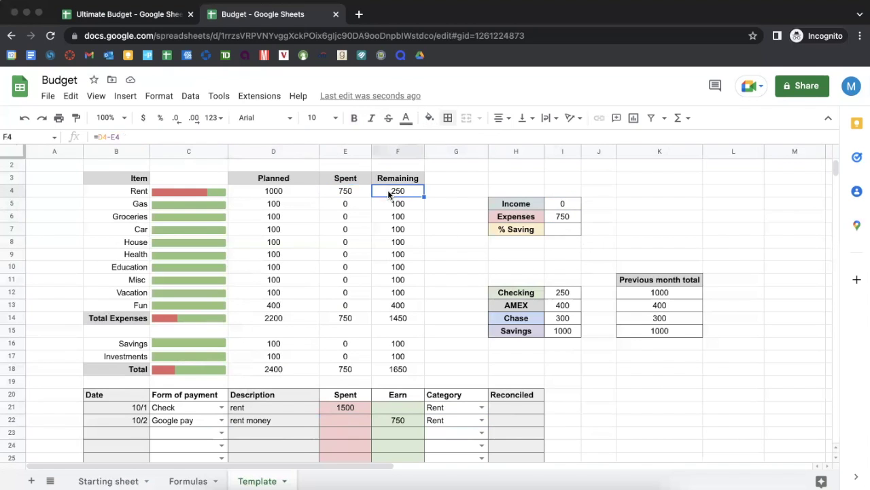
click(562, 294)
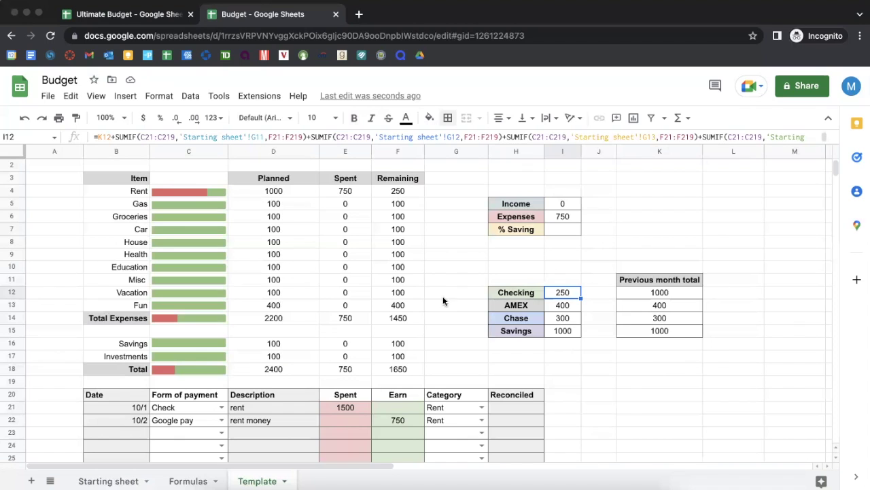
click(459, 336)
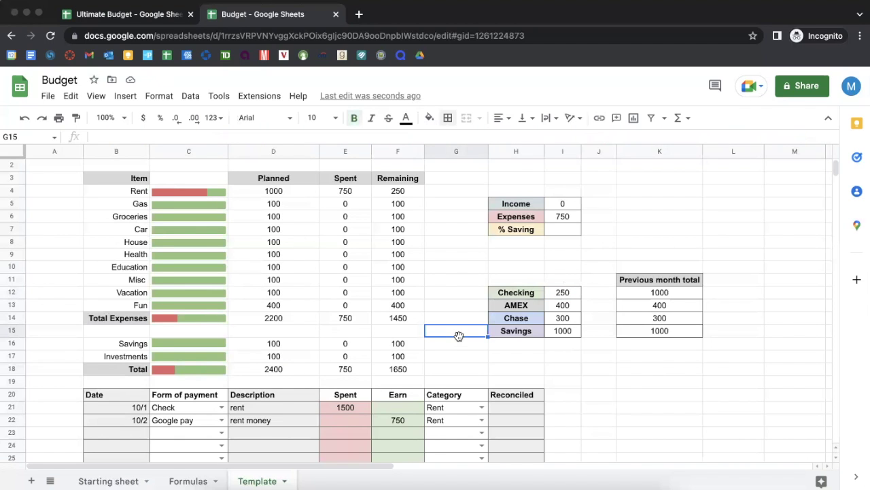
- Clear both sample rent transactions from rows 21 and 22 of the Template sheet
scroll(458, 336, down, 1)
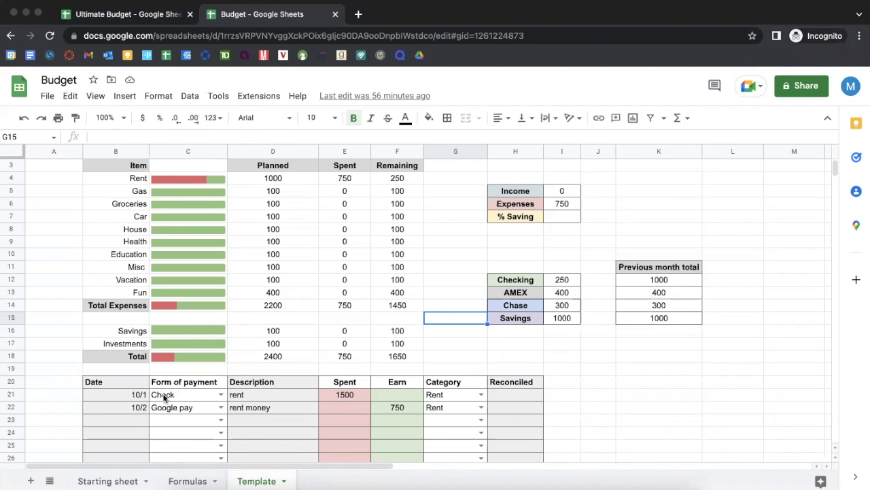
click(117, 391)
shift+click(457, 407)
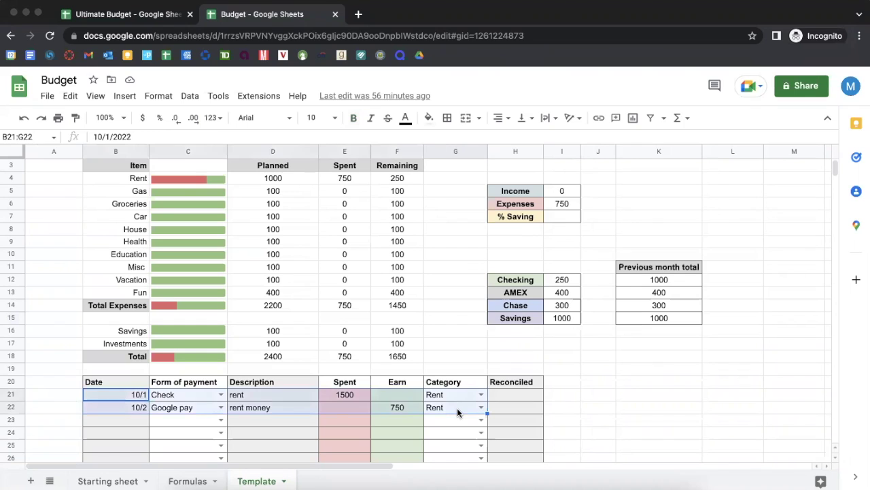
key(Delete)
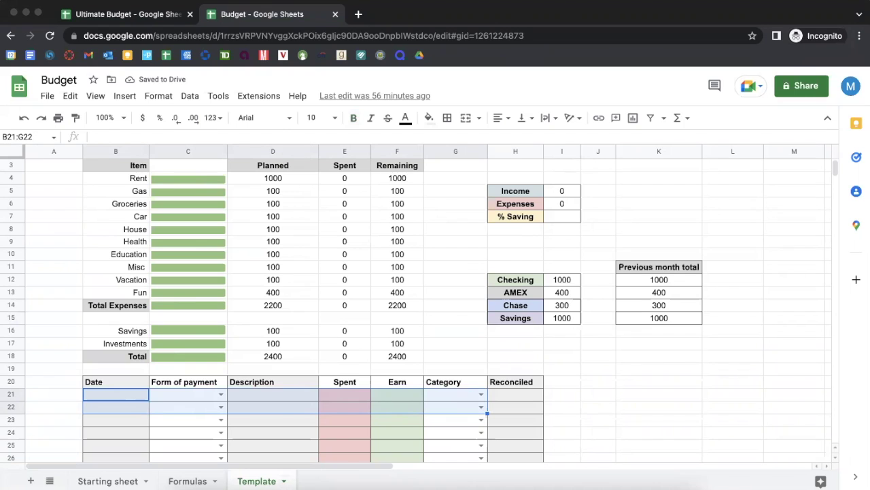
- Duplicate the Template sheet and rename the copy as Nov 22
click(284, 480)
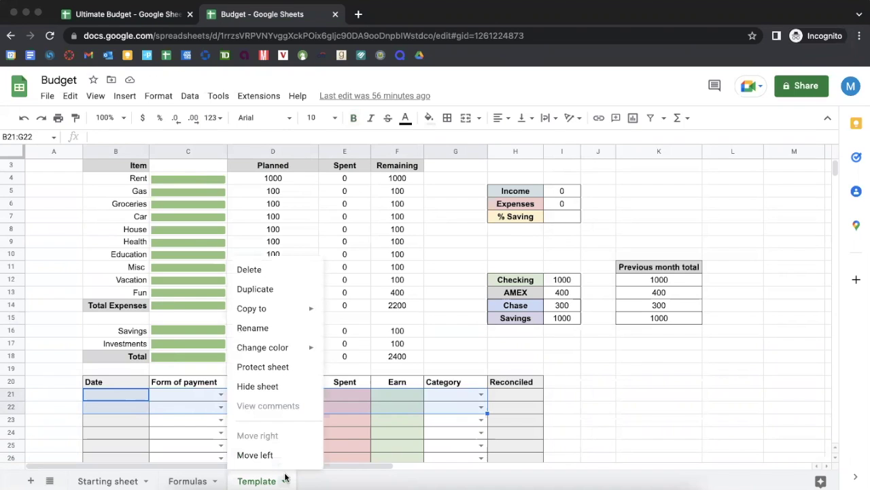
click(280, 292)
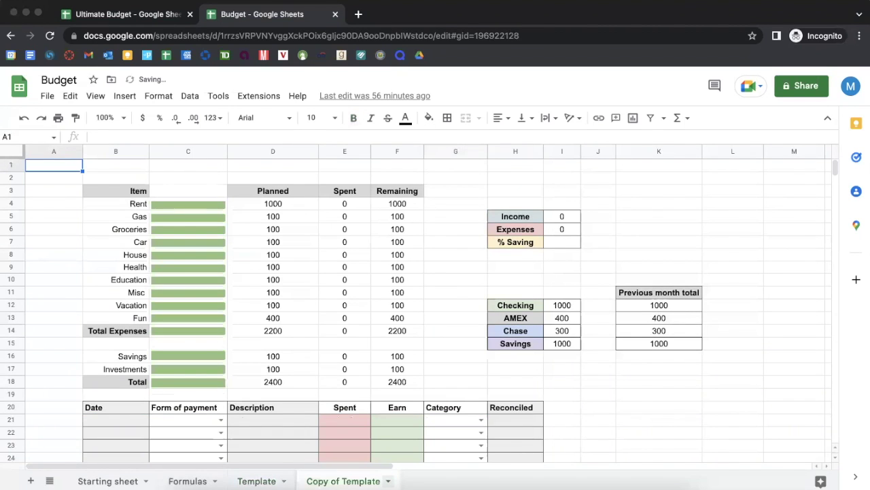
click(388, 481)
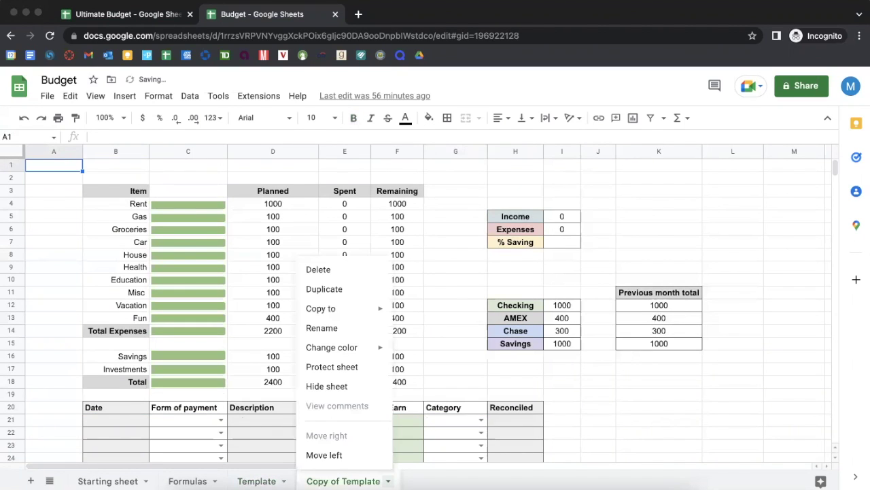
click(360, 330)
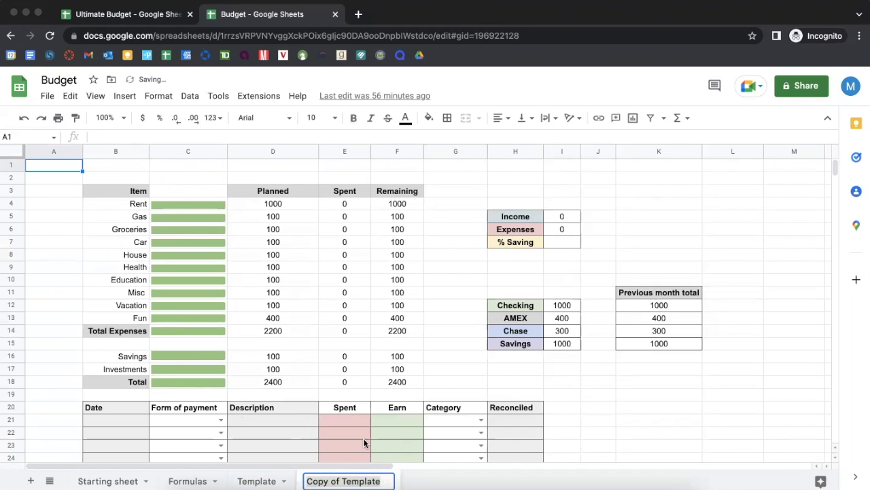
text(Nov 22)
key(Return)
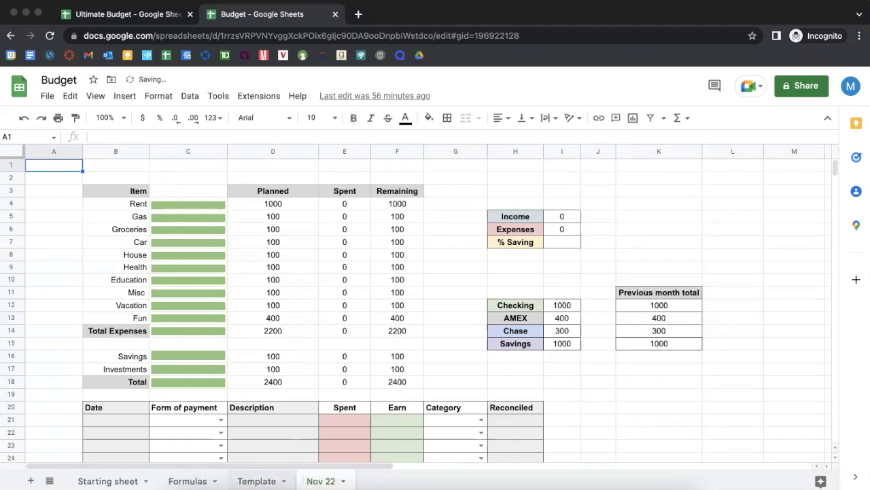
- Start a transaction in row 21 of Nov 22 dated 11/1 with Checking Transaction as form of payment and "payday" as description
click(155, 419)
click(124, 420)
text(11/1)
key(Tab)
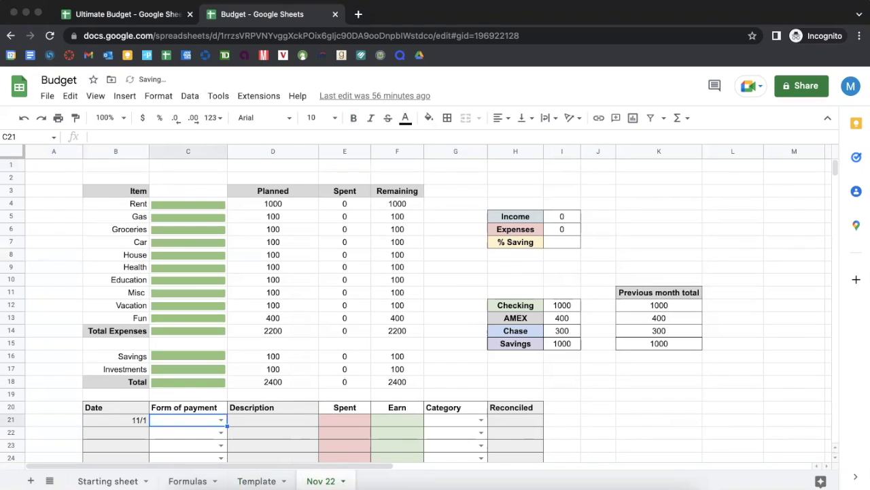
click(221, 420)
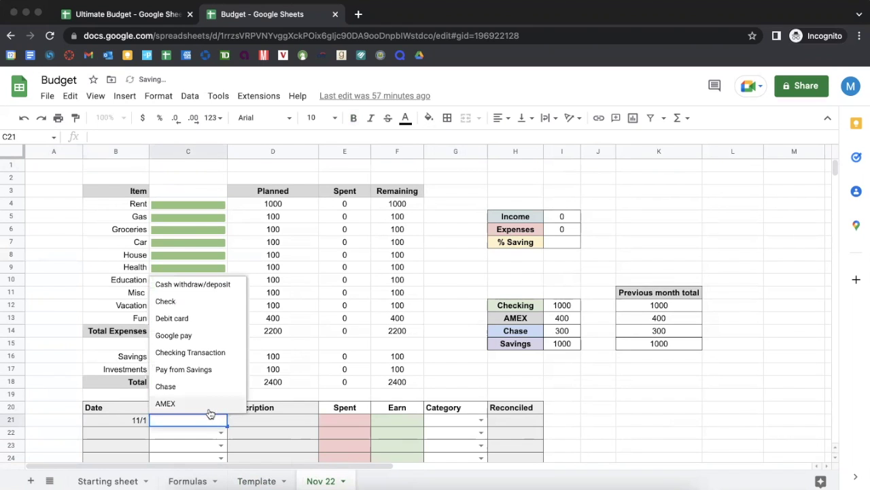
click(222, 364)
click(289, 421)
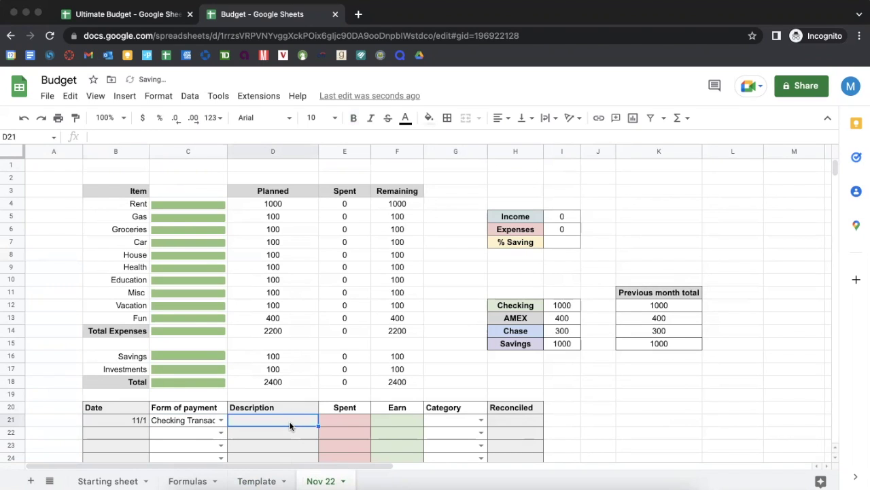
text(payday)
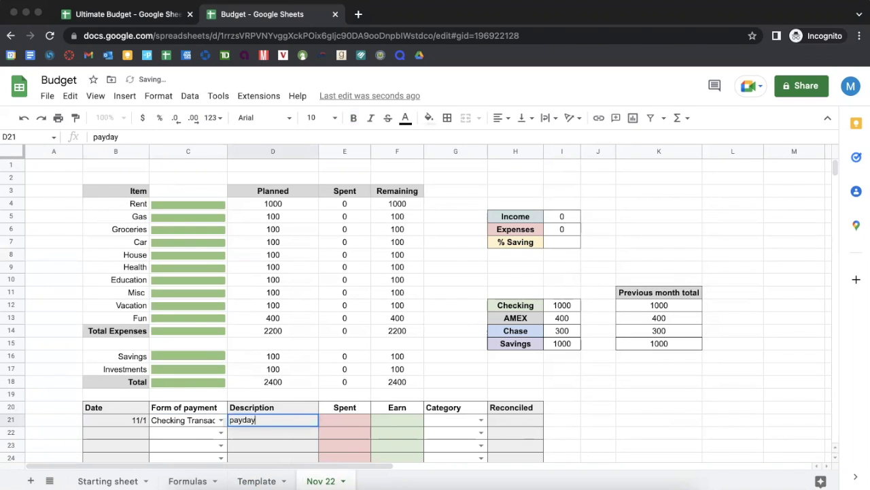
- Complete the payday transaction with 2000 as Earn and Income as its category
key(Tab)
key(Tab)
text(2000)
key(Tab)
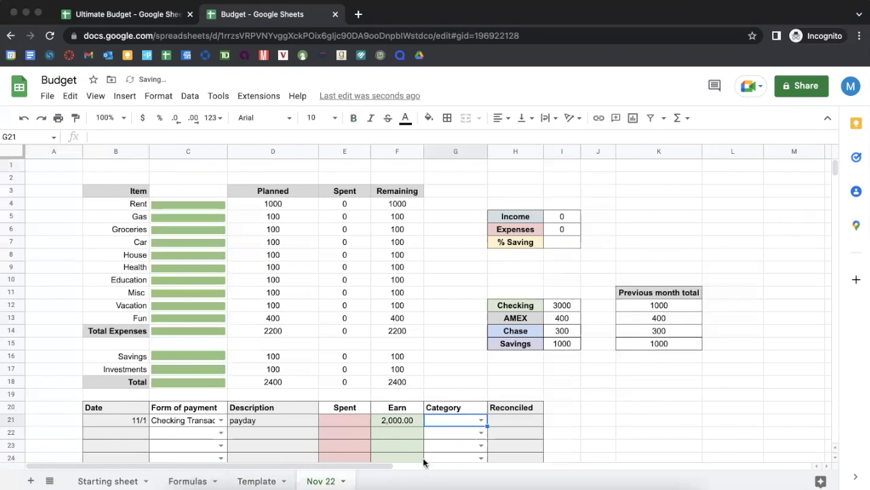
click(476, 420)
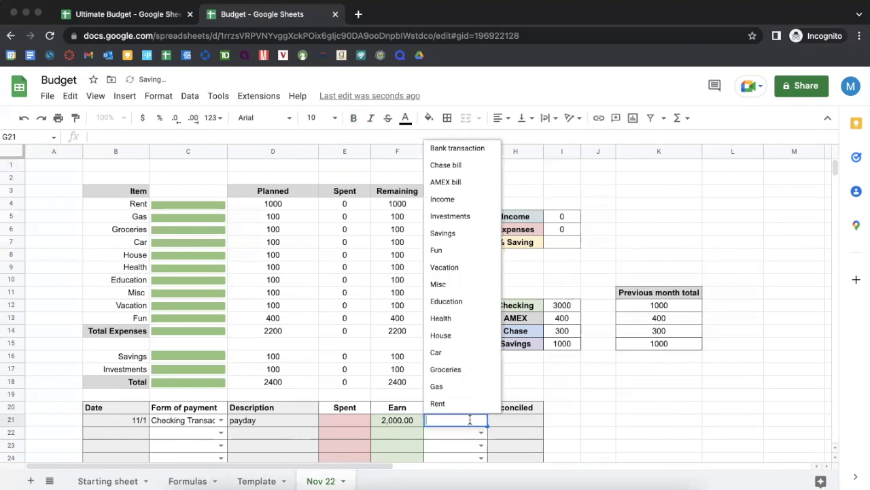
click(455, 199)
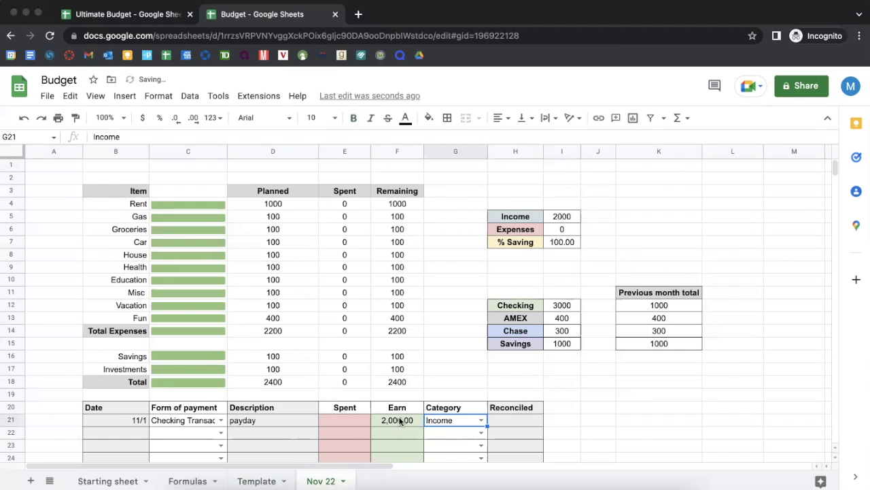
- Examine the Checking balance and the Income amount on the Nov 22 sheet, including their formulas
click(570, 307)
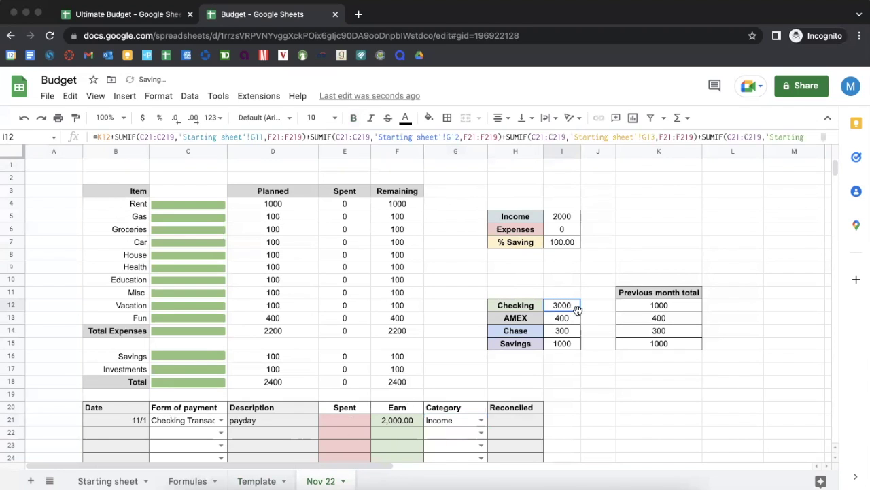
click(571, 219)
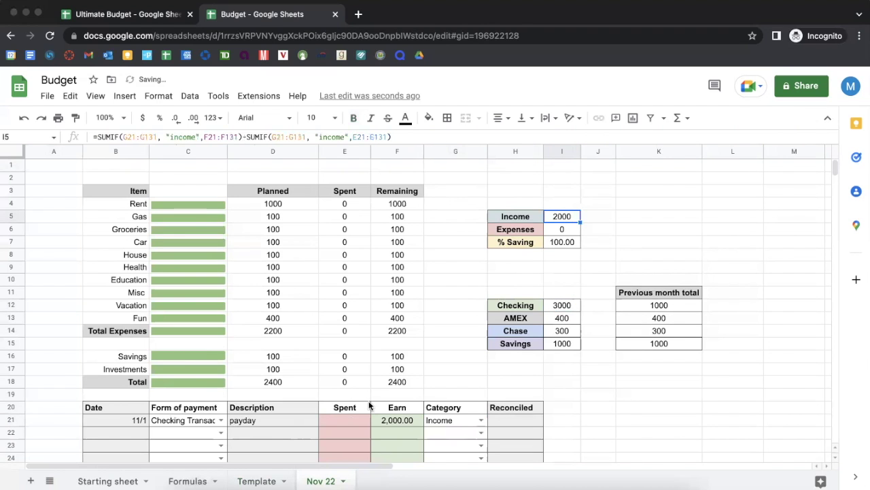
click(264, 432)
scroll(265, 438, down, 2)
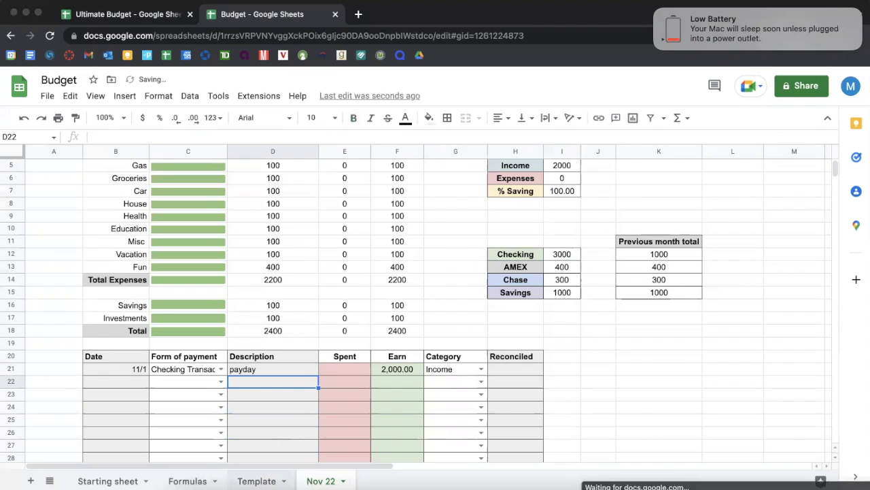
- Duplicate the Template sheet and rename the copy as Dec 22
click(256, 480)
right_click(256, 481)
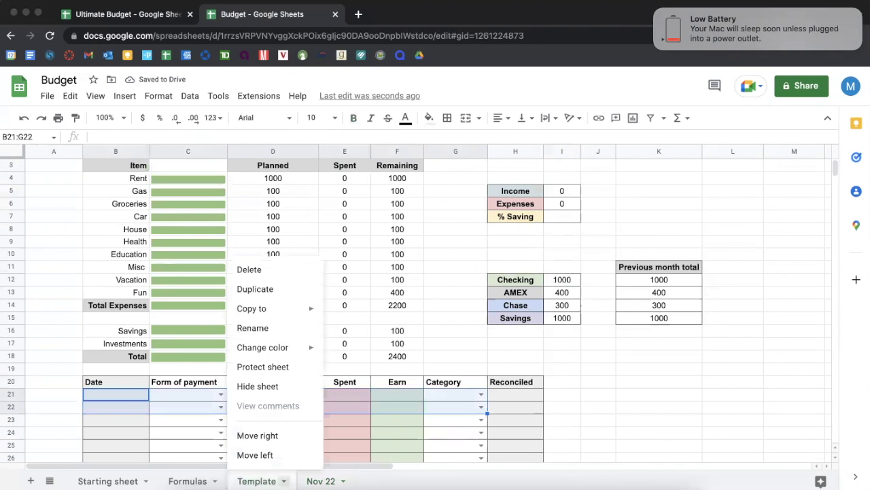
click(274, 291)
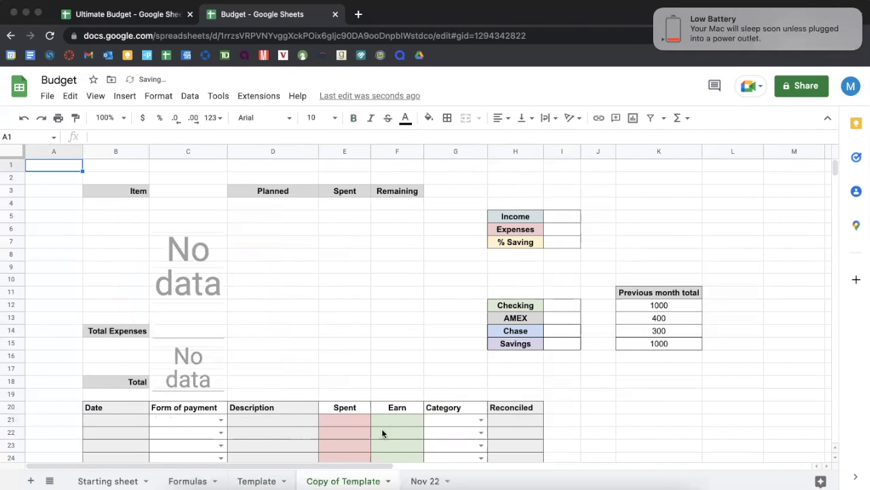
click(386, 477)
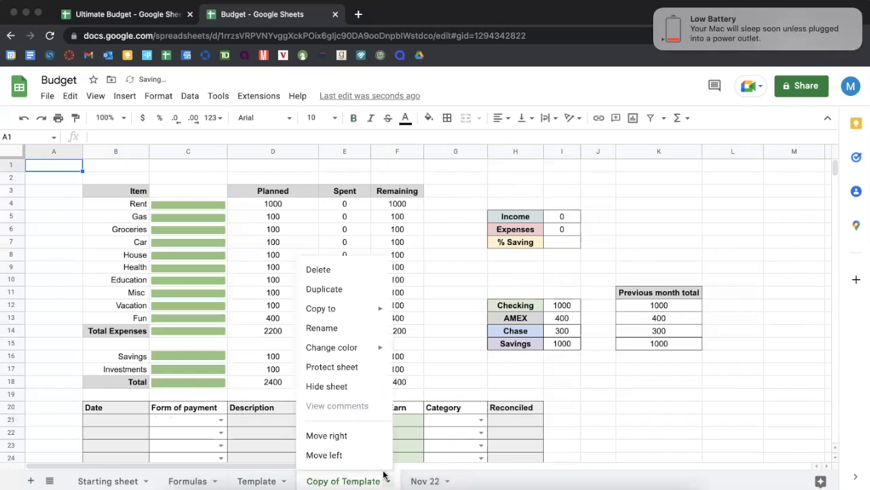
click(318, 327)
text(Dec 22)
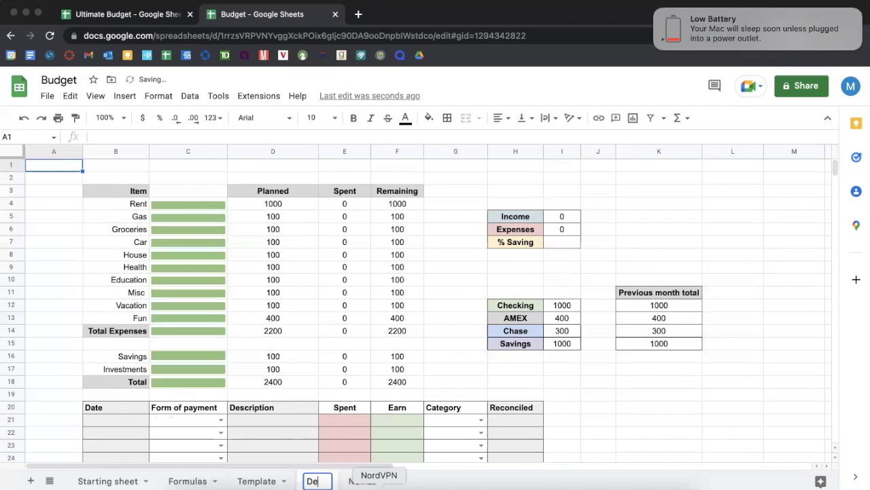
key(Return)
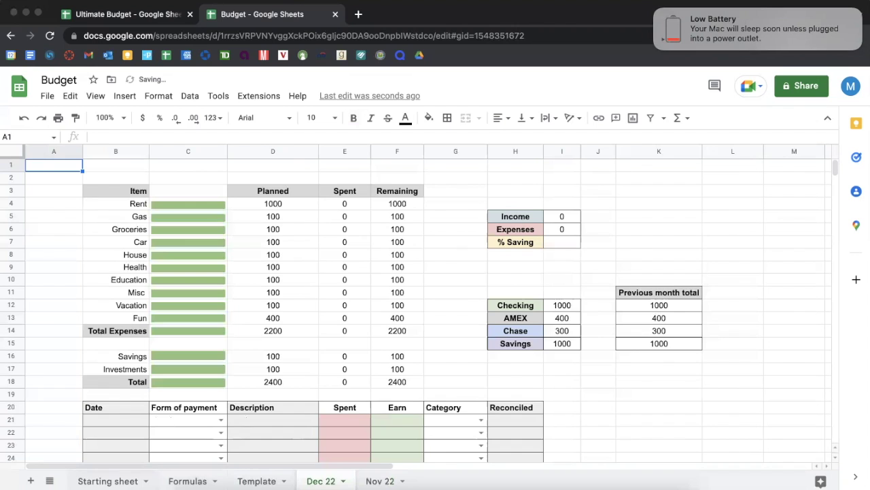
- Hide the Starting sheet, Formulas and Template sheets
click(108, 481)
click(145, 481)
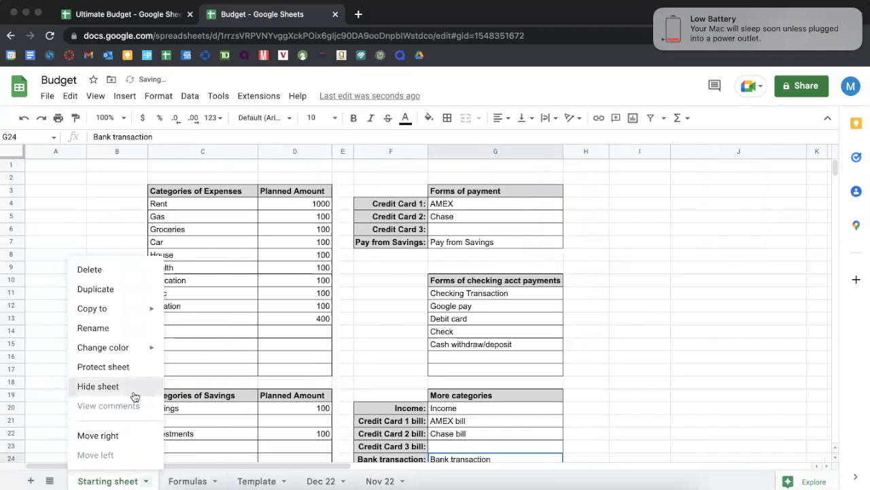
click(102, 385)
right_click(110, 474)
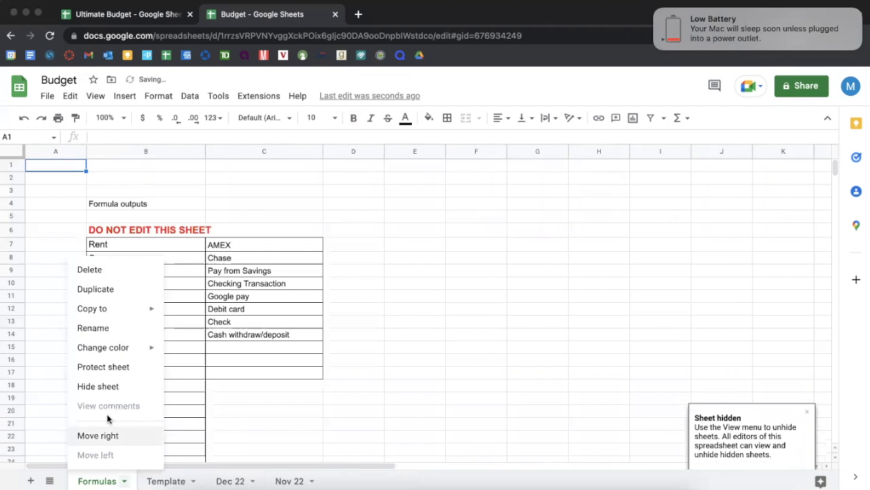
key(Return)
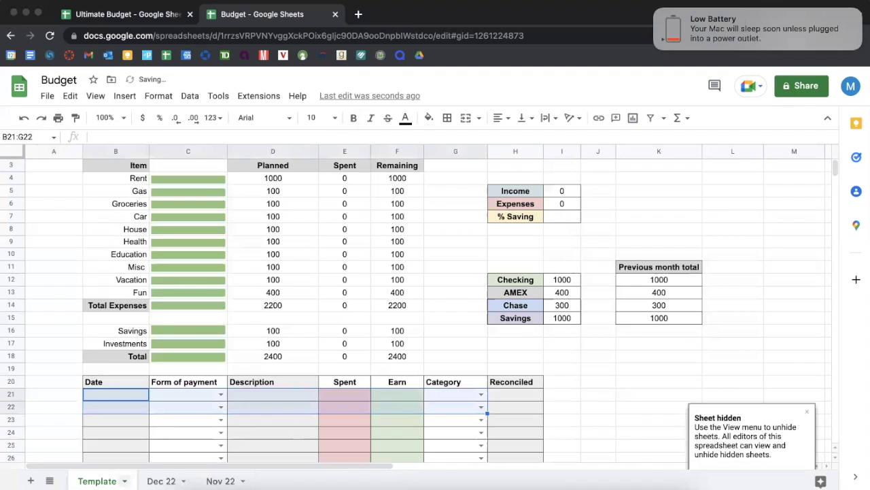
right_click(97, 481)
click(108, 332)
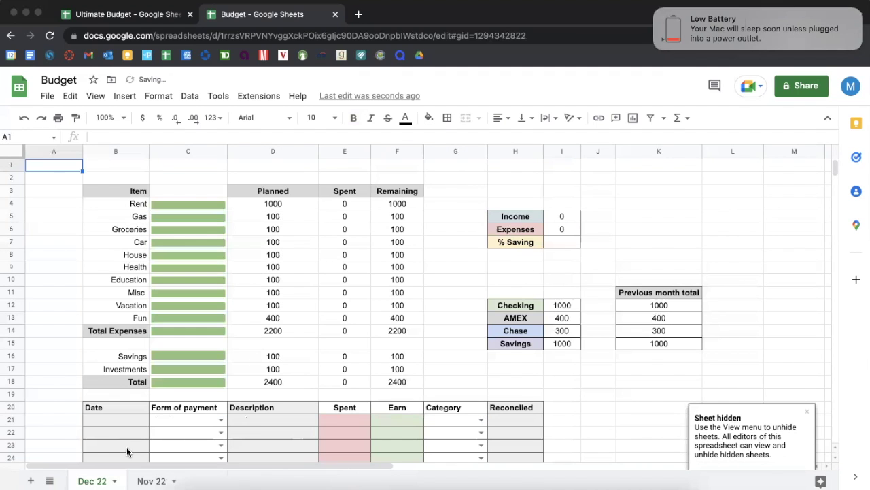
- Move the Nov 22 sheet ahead of Dec 22 and hide it, leaving Dec 22 open
drag(151, 481, 108, 480)
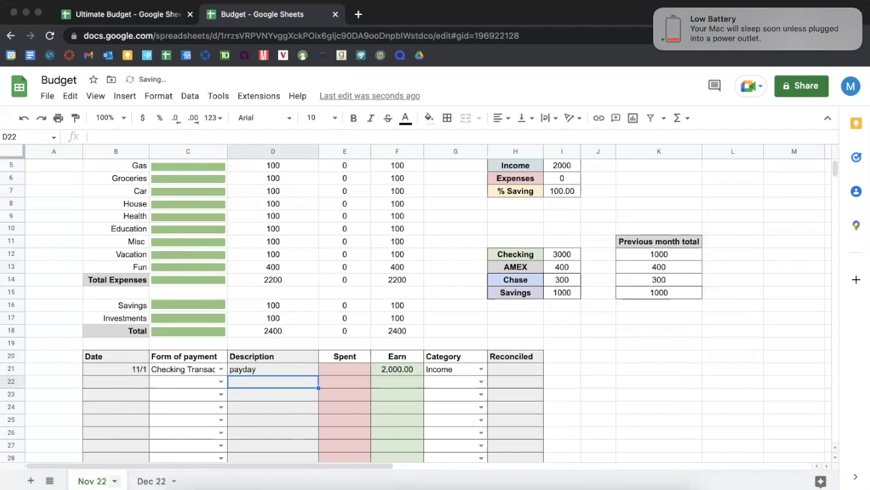
right_click(93, 481)
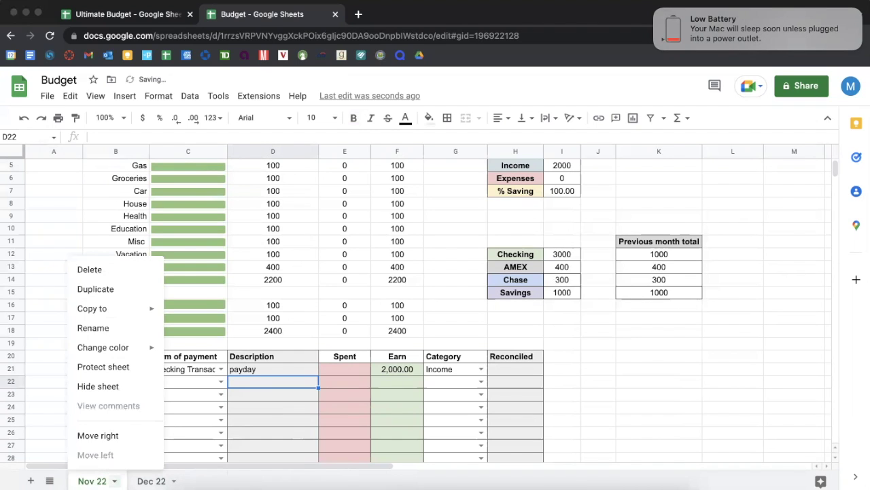
click(92, 385)
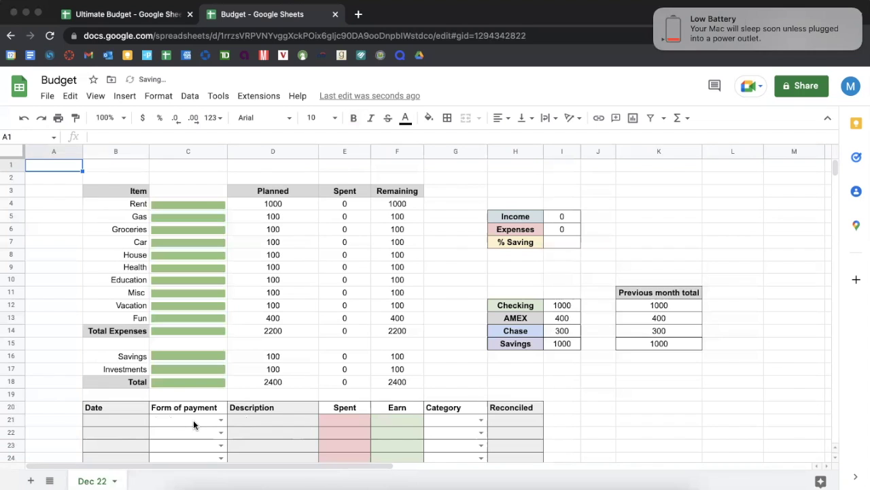
scroll(193, 419, down, 5)
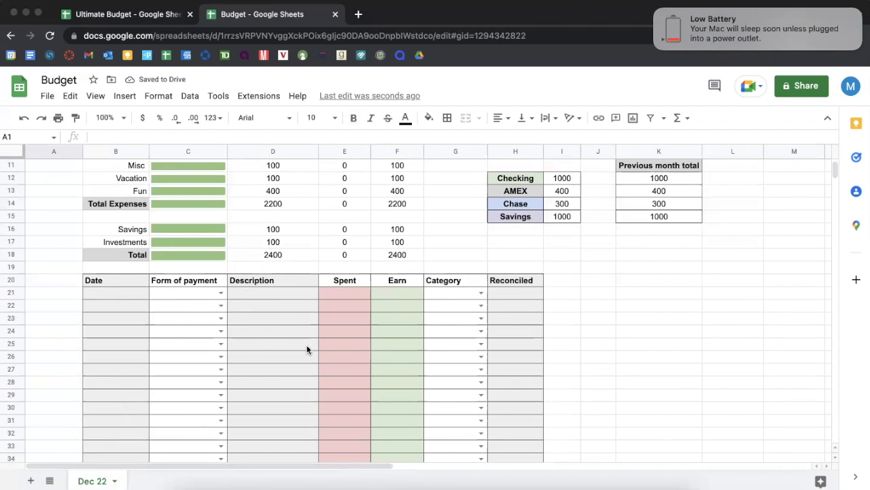
scroll(391, 267, up, 5)
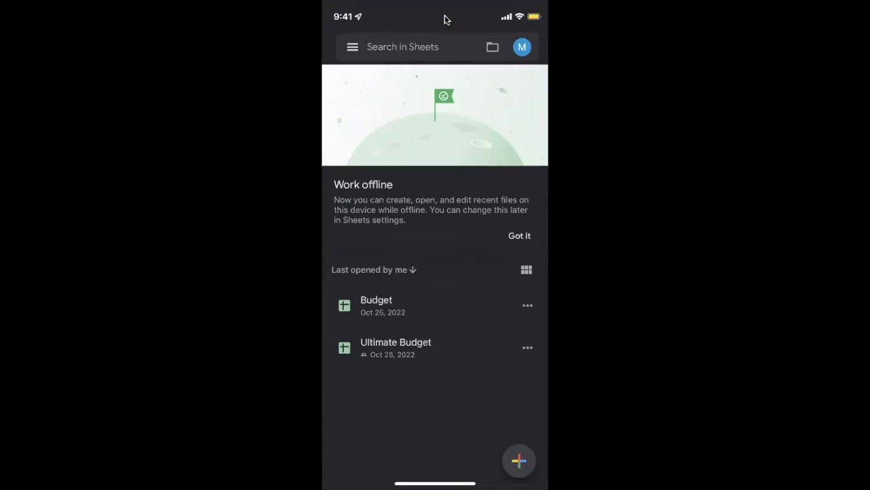
- Copy the Budget file's link in mobile Google Sheets and switch to Shortcuts to name a new shortcut Budget Sheet
click(527, 305)
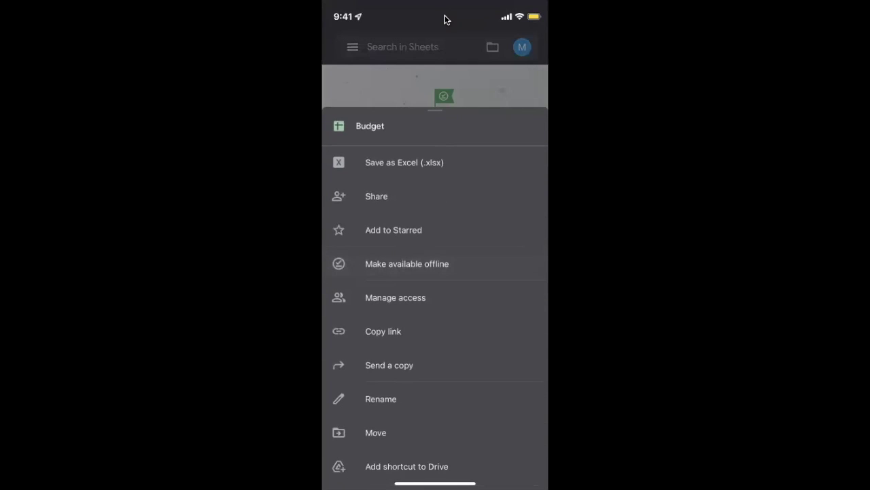
click(383, 331)
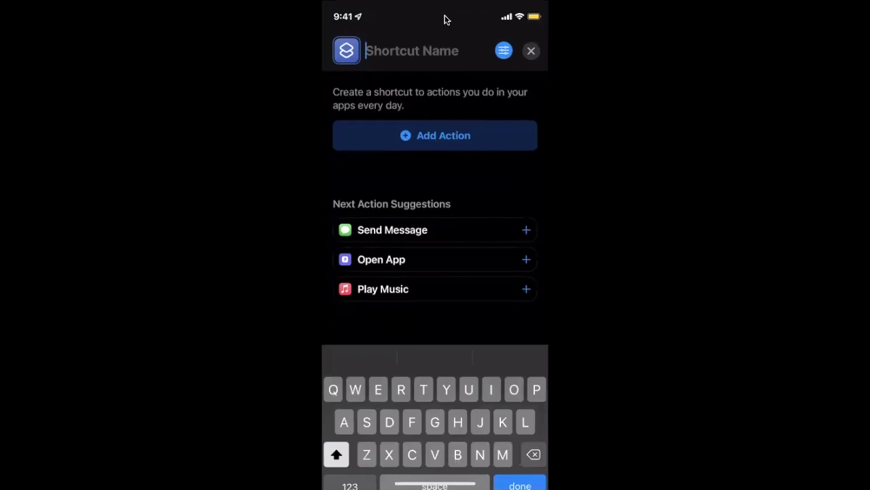
text(Bu)
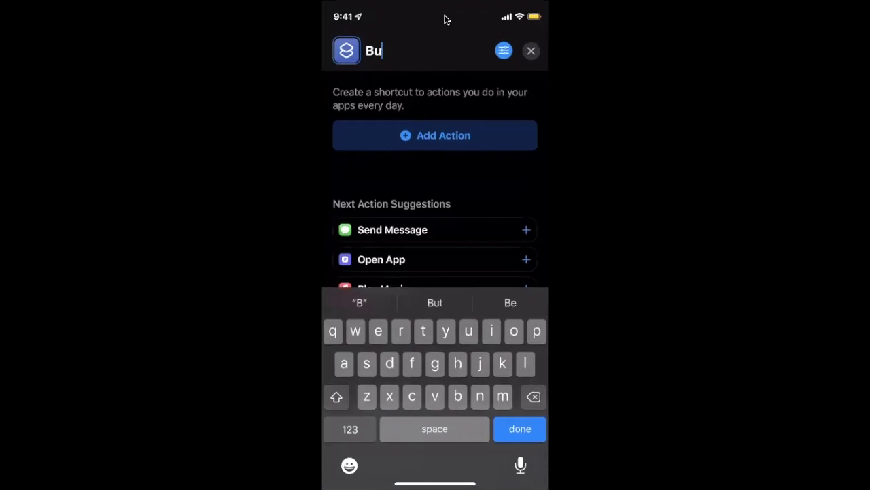
text(dge)
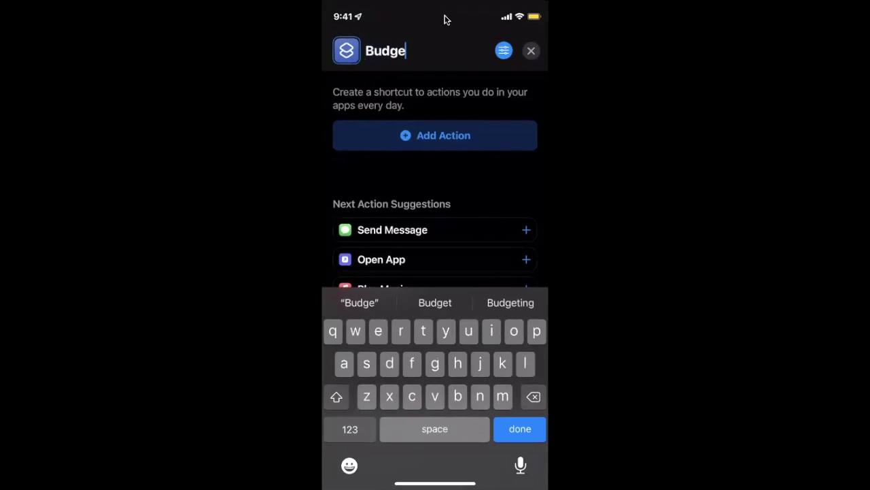
text(t Sheet)
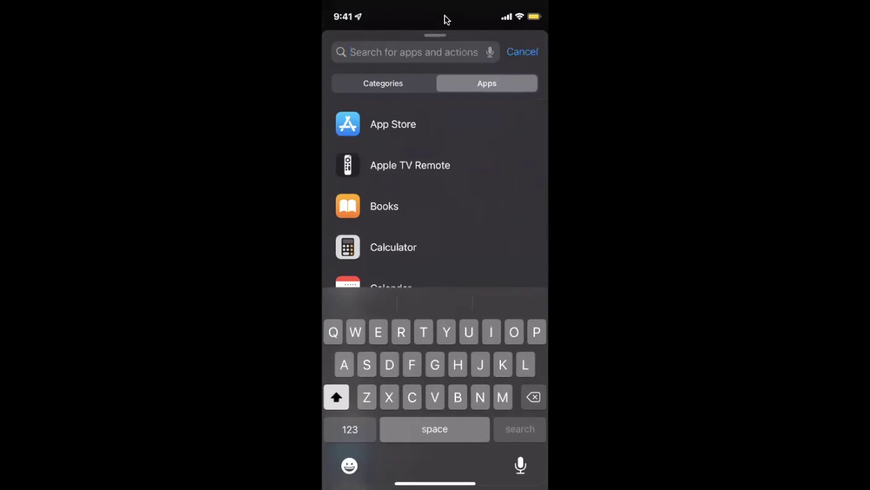
- Add an Open URL action to the Budget Sheet shortcut and paste the copied spreadsheet link as its URL
text(O)
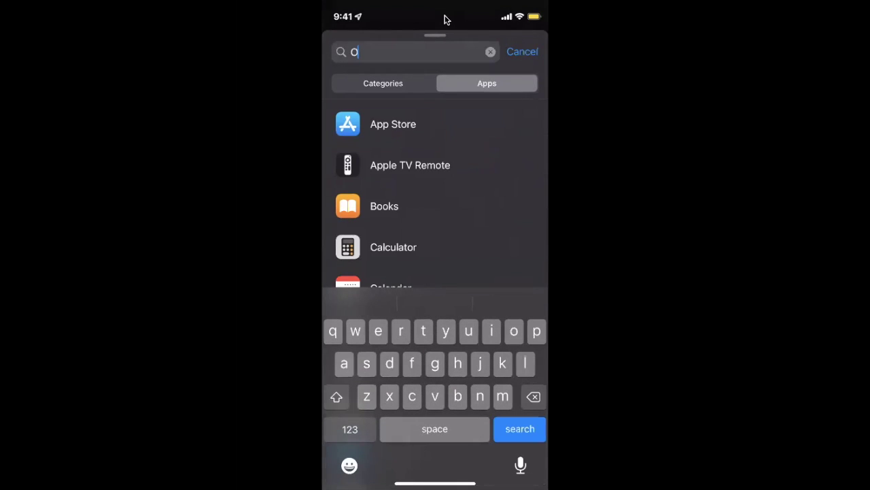
text(pen url)
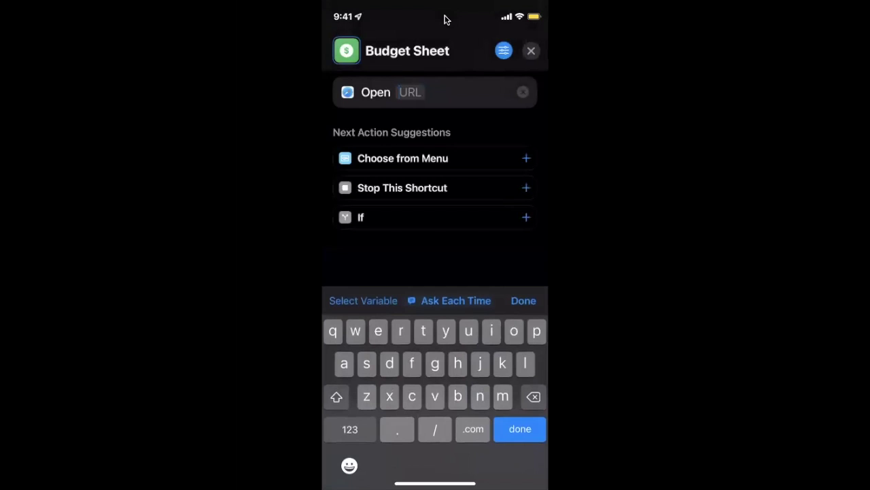
click(410, 92)
click(385, 62)
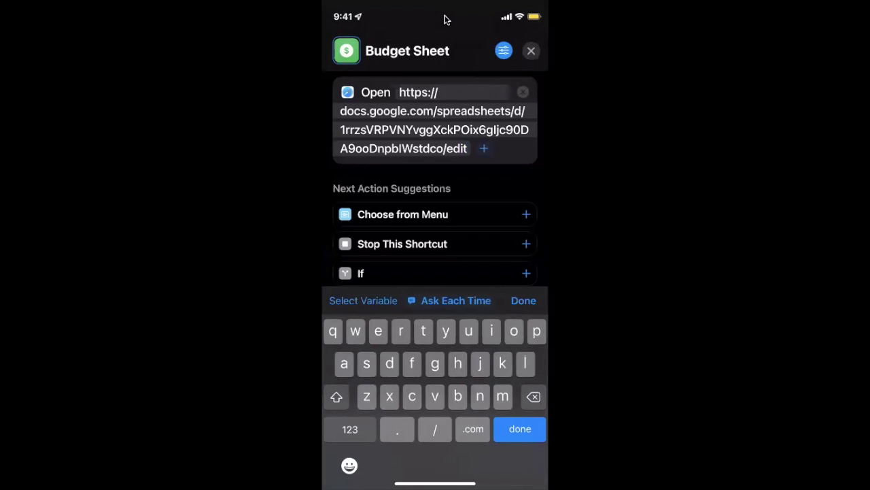
- Replace https with googlesheets at the start of the shortcut's URL and open the shortcut's sharing options
click(427, 92)
key(BackSpace)
key(BackSpace)
key(BackSpace)
key(BackSpace)
key(BackSpace)
text(googles)
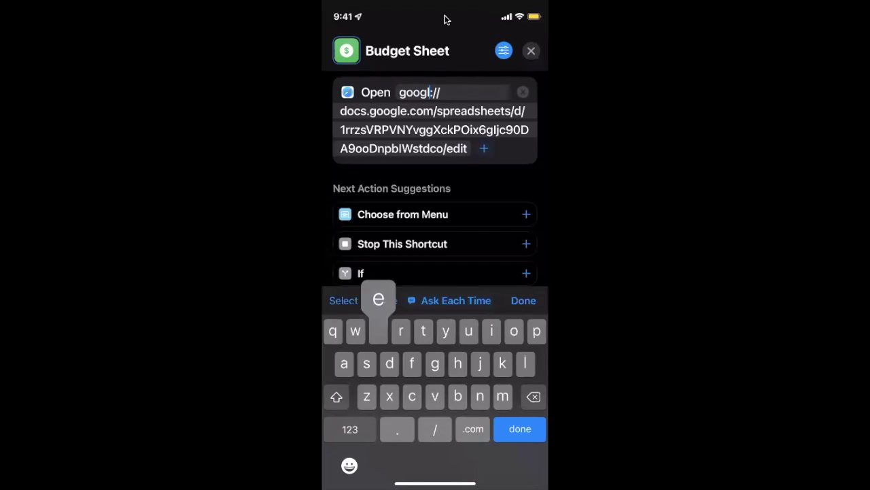
text(heets)
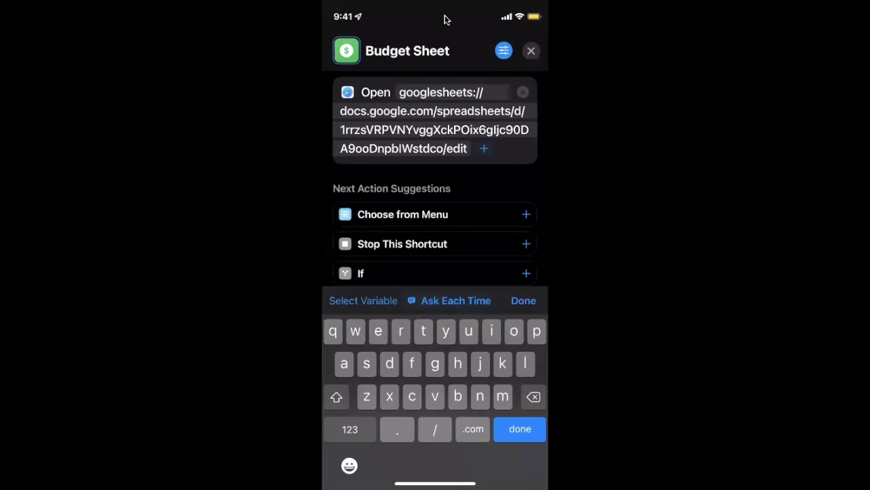
key(Return)
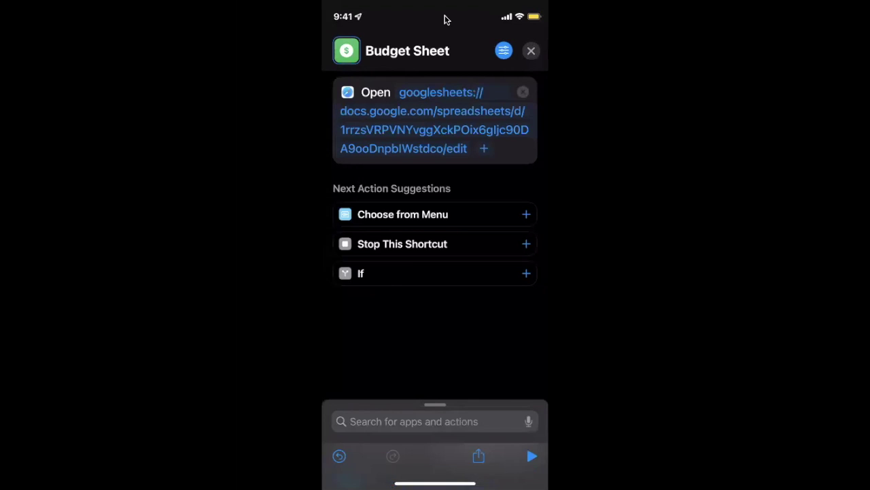
click(479, 456)
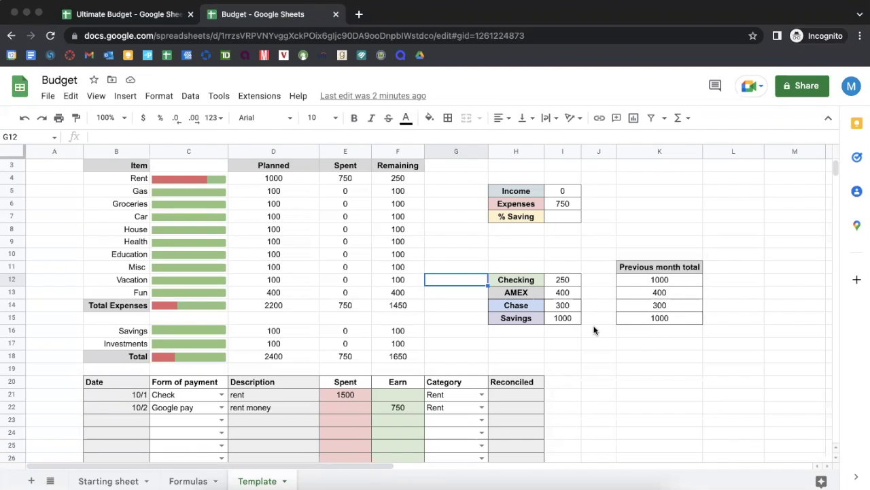
click(451, 217)
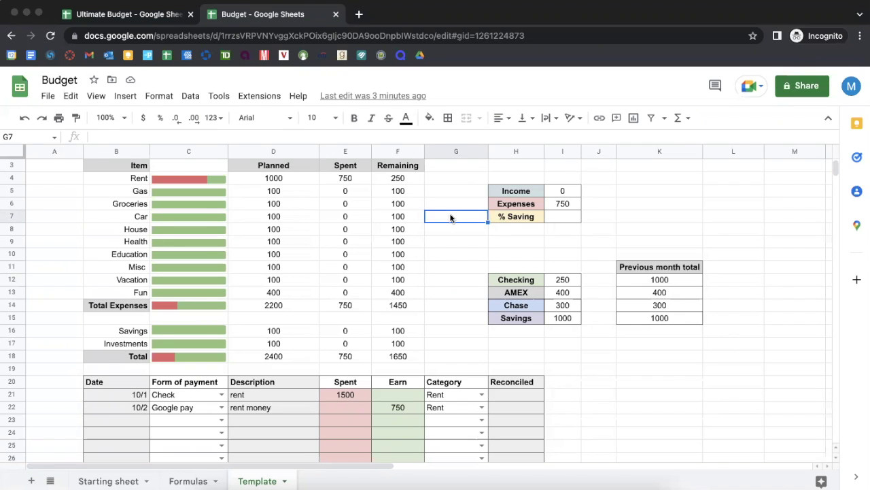
click(452, 231)
click(459, 246)
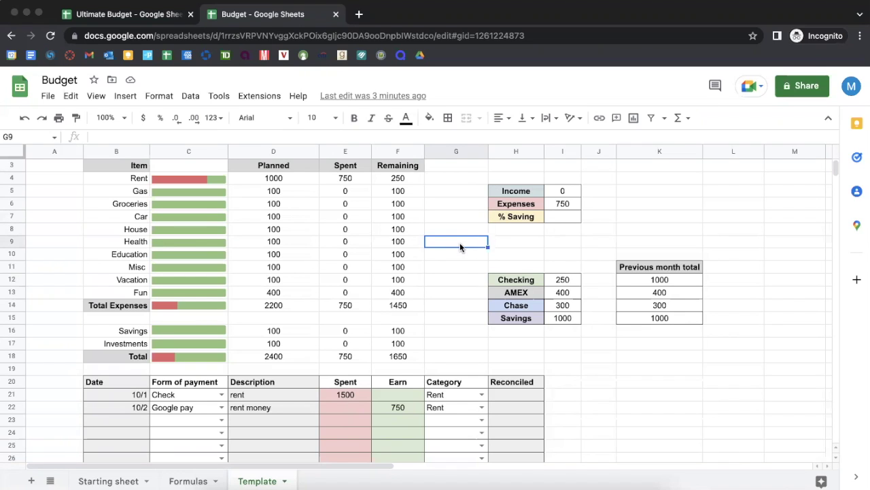
click(508, 238)
click(465, 246)
click(465, 254)
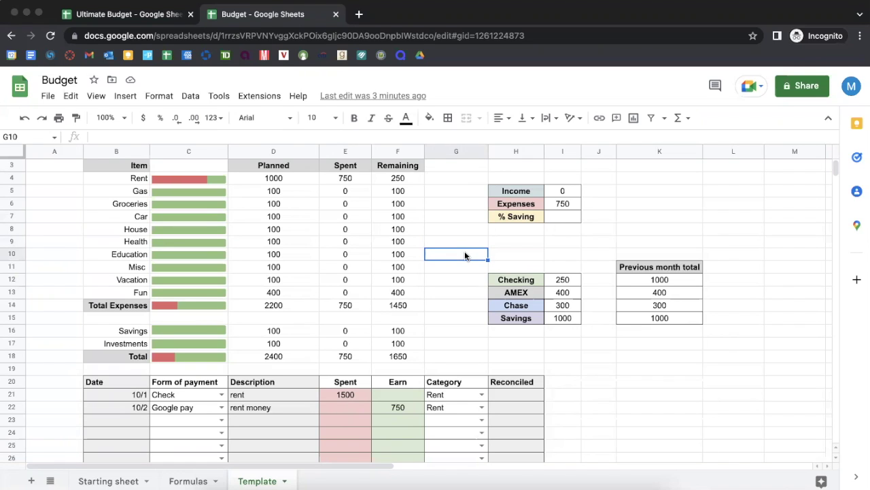
click(464, 231)
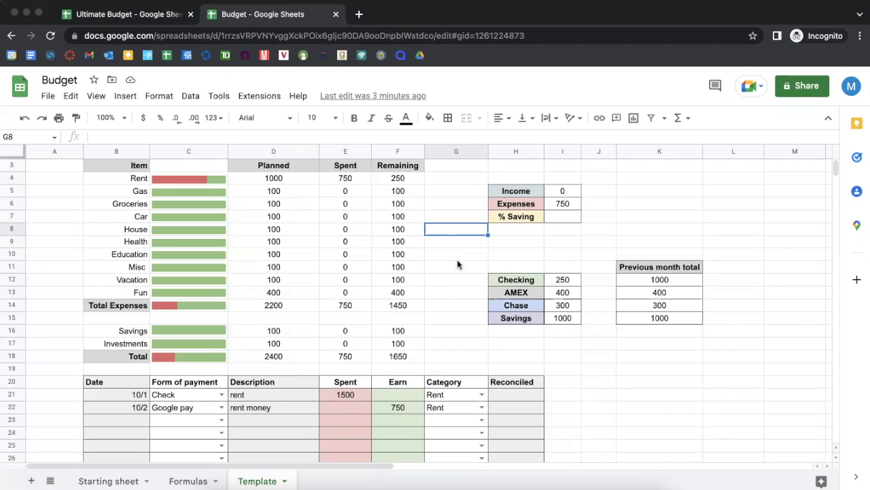
click(457, 259)
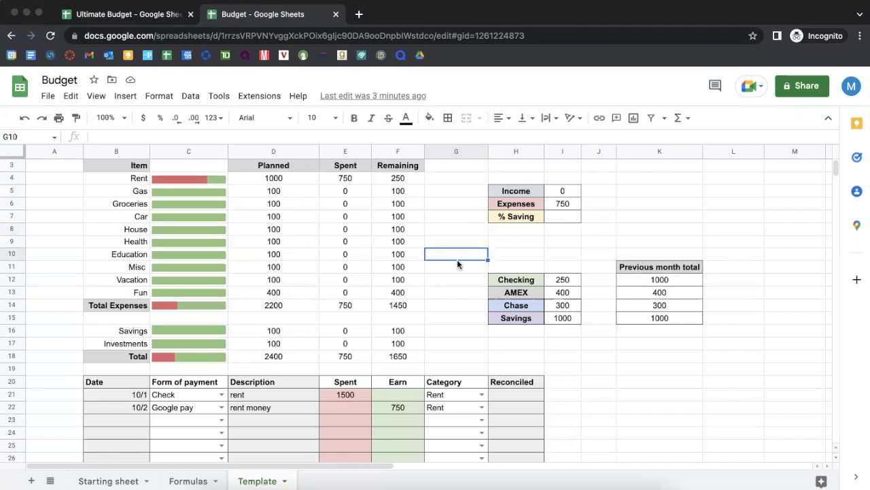